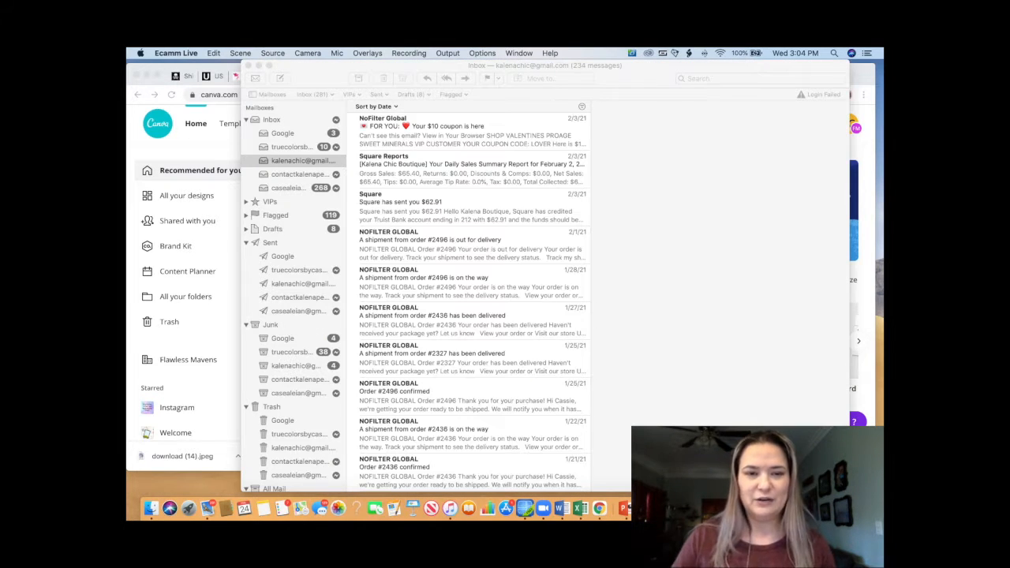
- Close the mail inbox window and switch to the Canva home page in Chrome
click(249, 65)
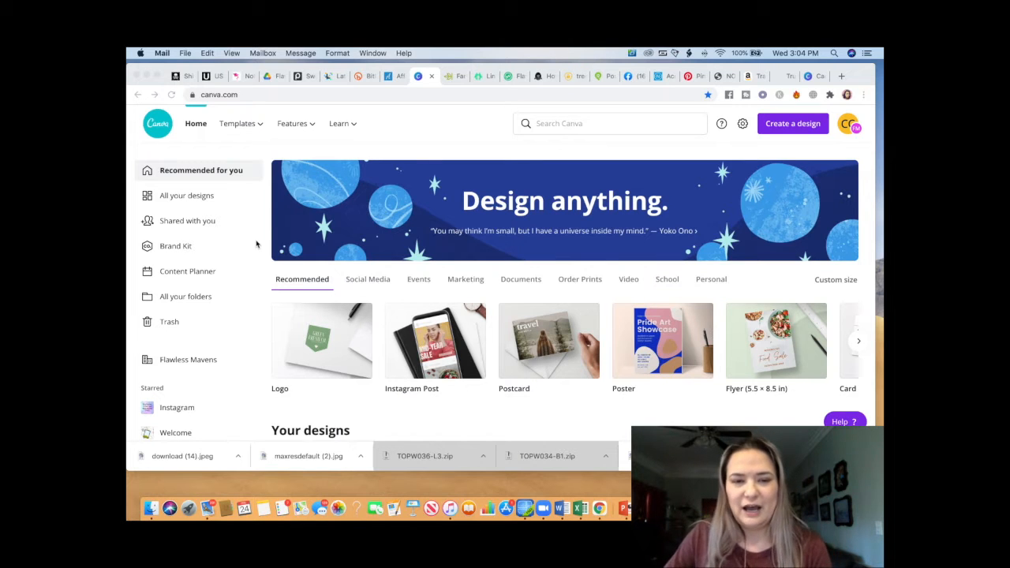
click(200, 151)
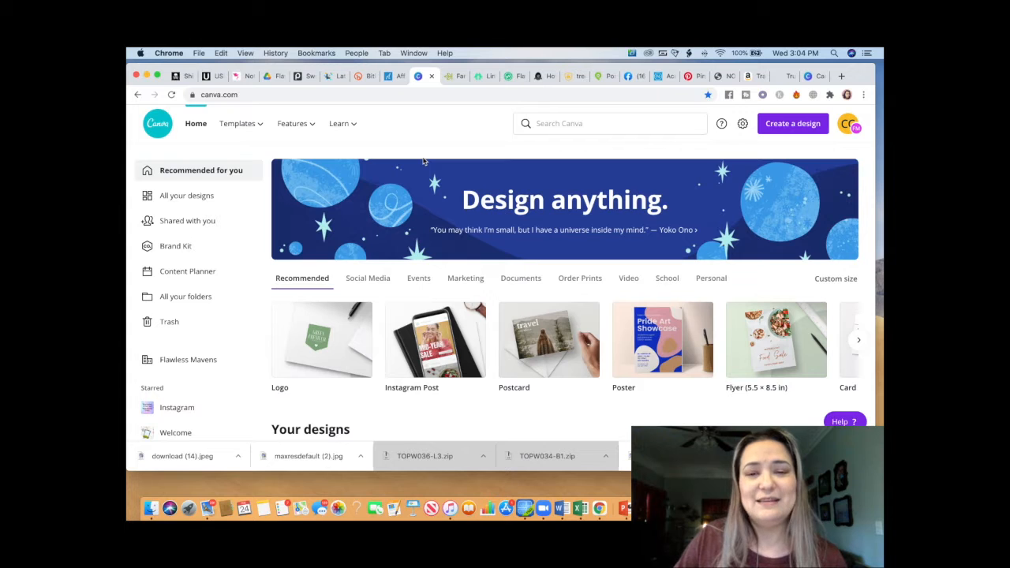
- Look over the home page's recommended design types and the navigation sections of the account
scroll(423, 161, down, 2)
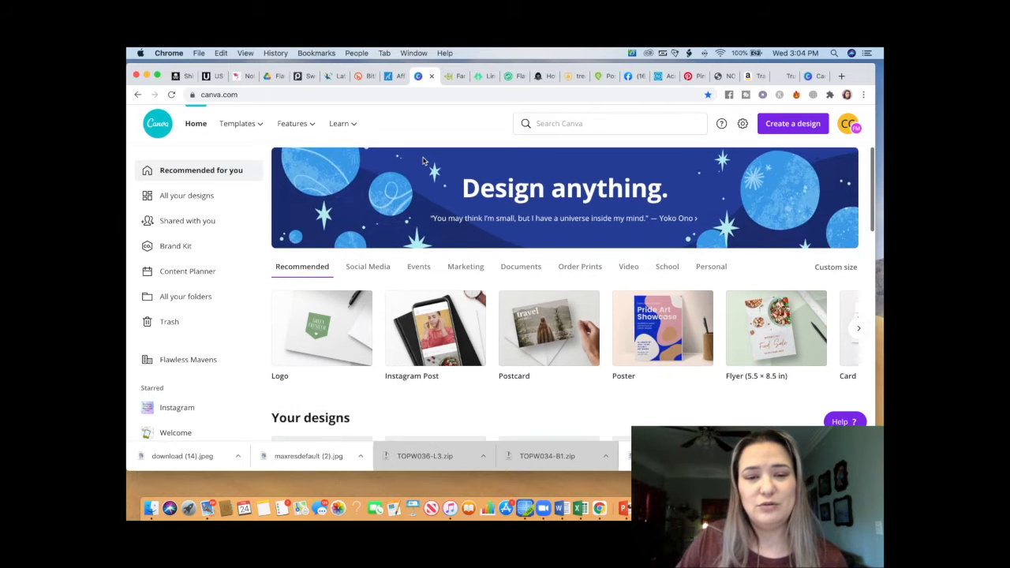
scroll(422, 161, up, 2)
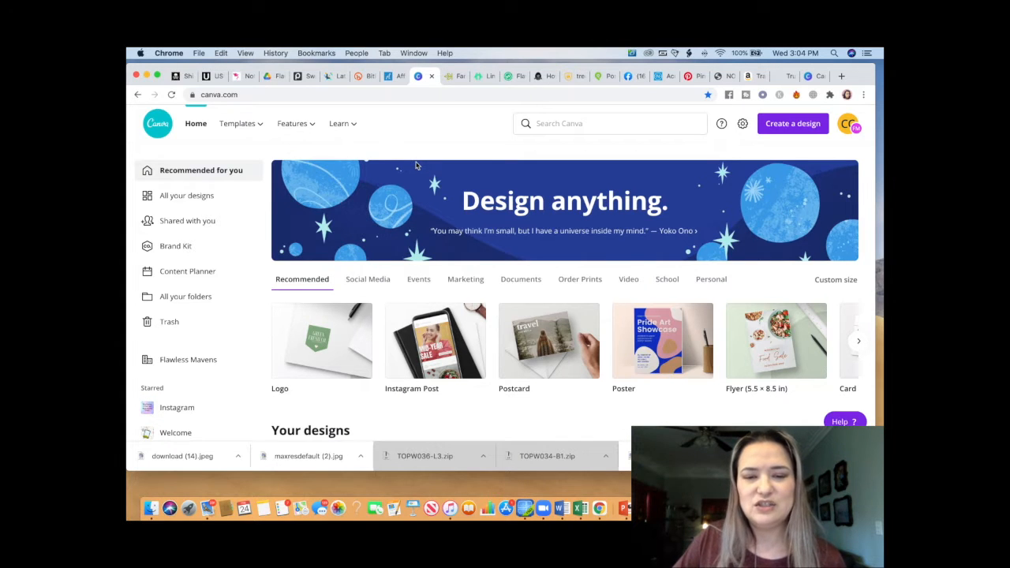
scroll(416, 165, down, 1)
scroll(416, 165, down, 1)
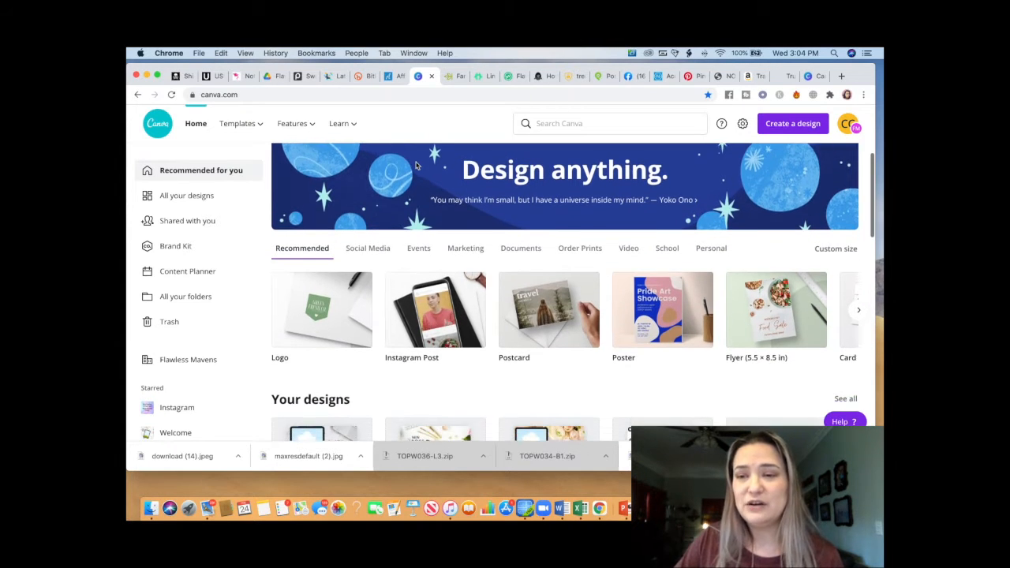
scroll(416, 164, down, 1)
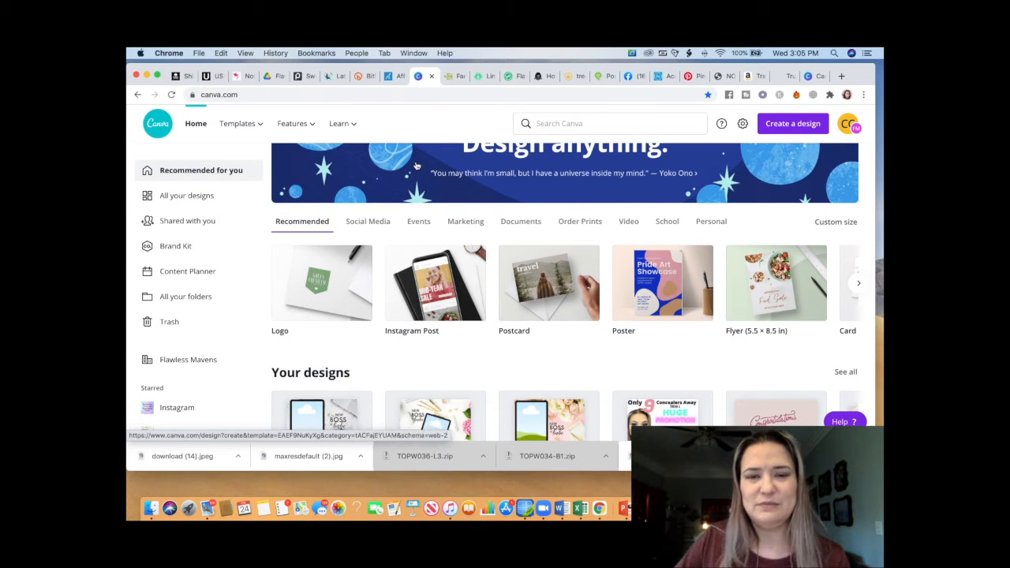
scroll(416, 165, up, 1)
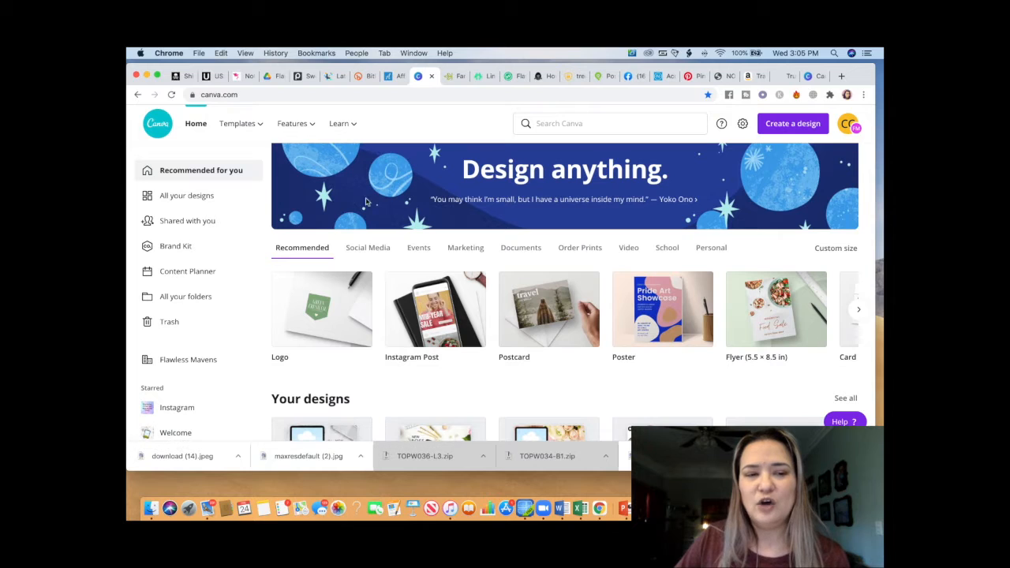
scroll(227, 175, down, 1)
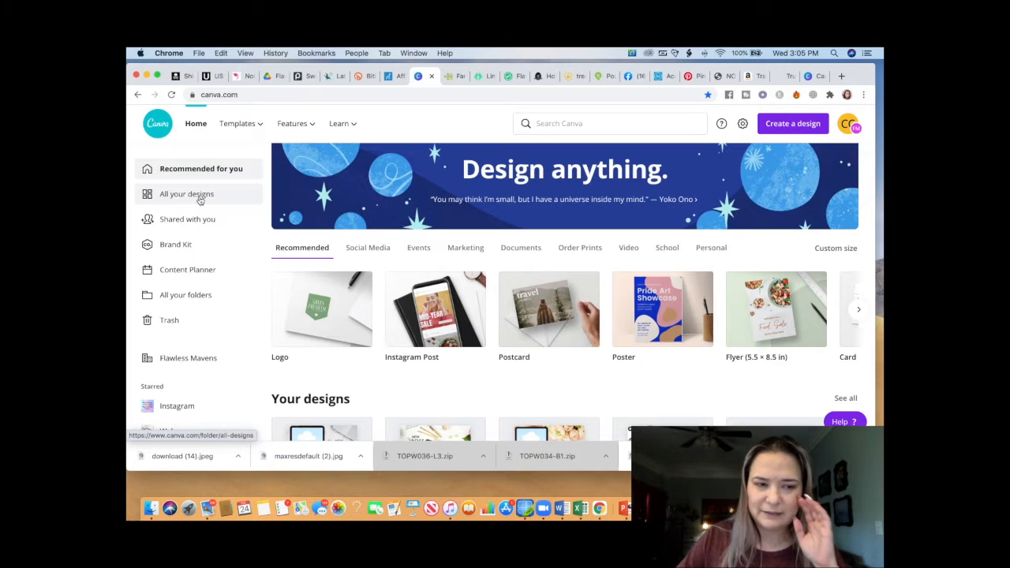
scroll(200, 200, down, 1)
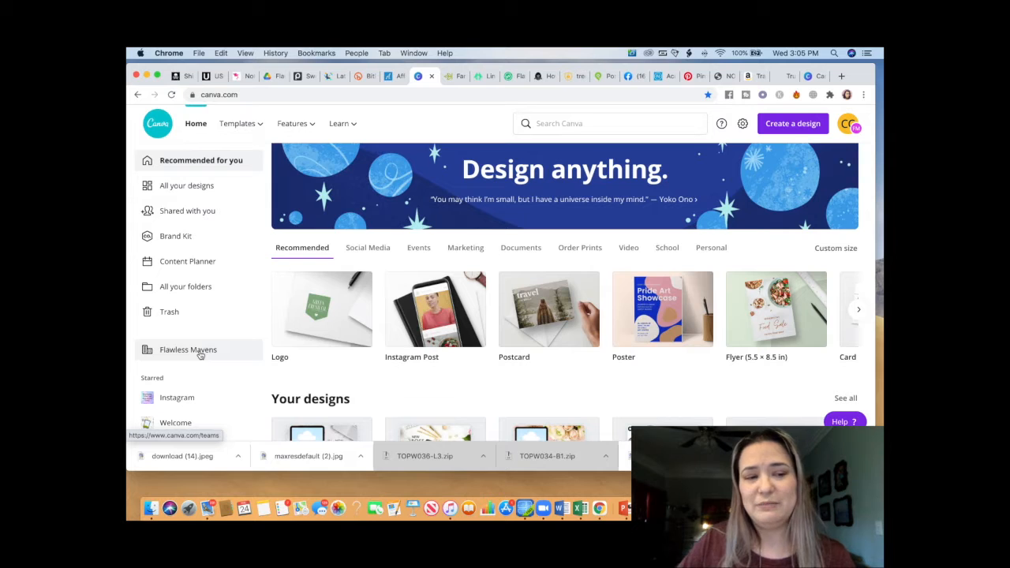
- Open the Content Planner and look through the February 2021 calendar
click(201, 267)
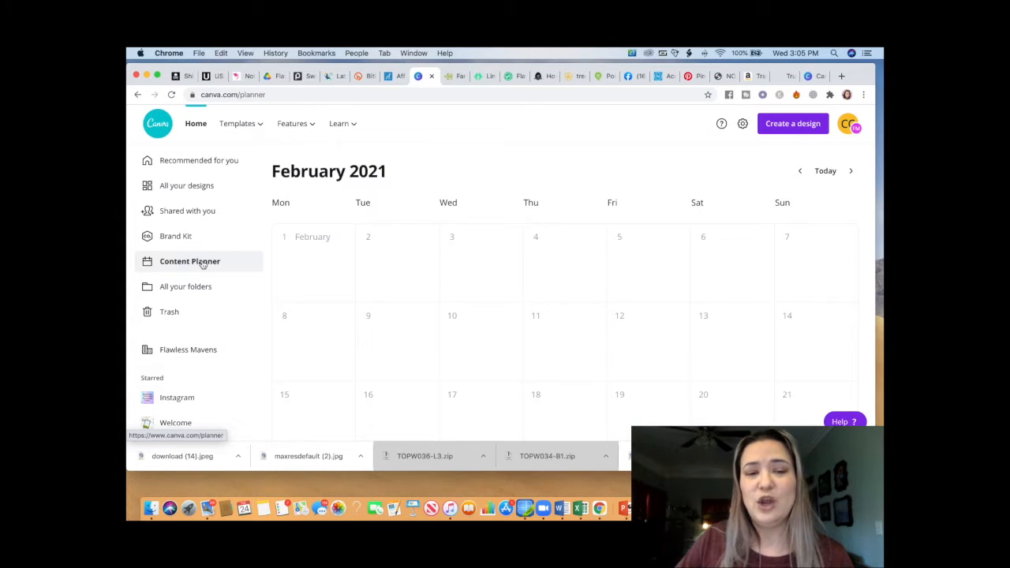
scroll(383, 269, down, 2)
scroll(383, 269, down, 5)
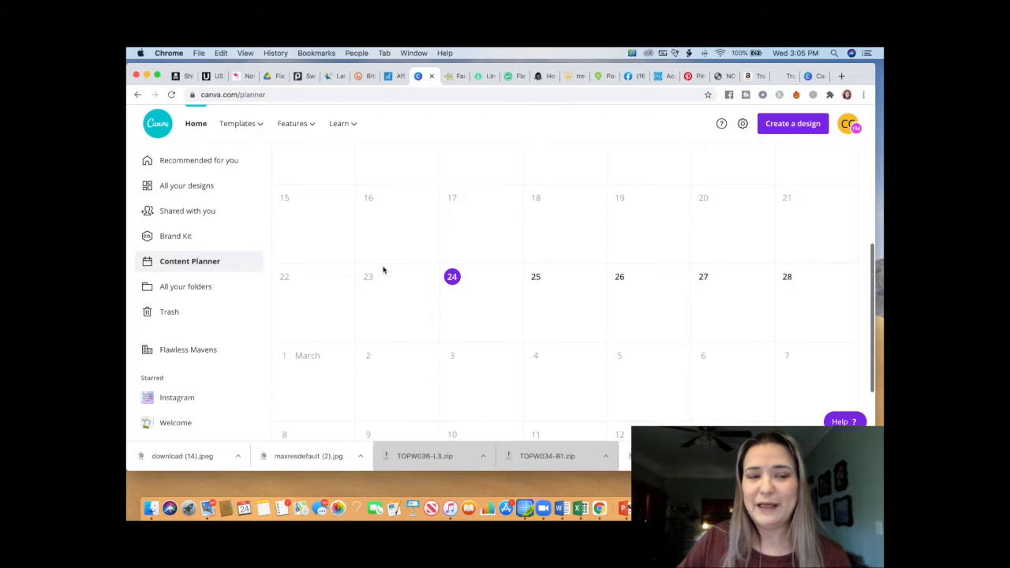
- Open the Brand Kit, review its logos, colors and fonts, and dismiss the logo tip
click(177, 237)
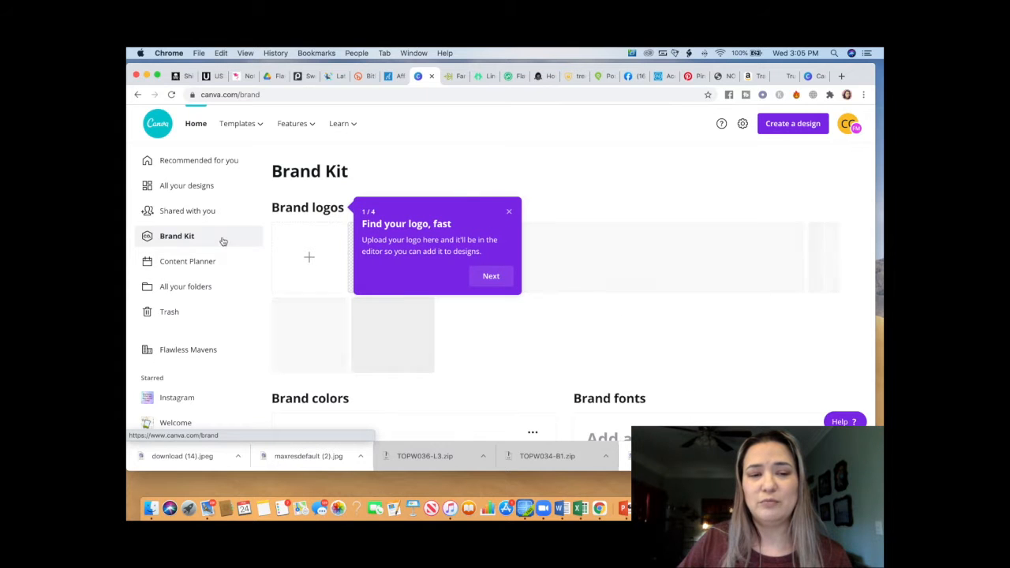
scroll(515, 327, down, 2)
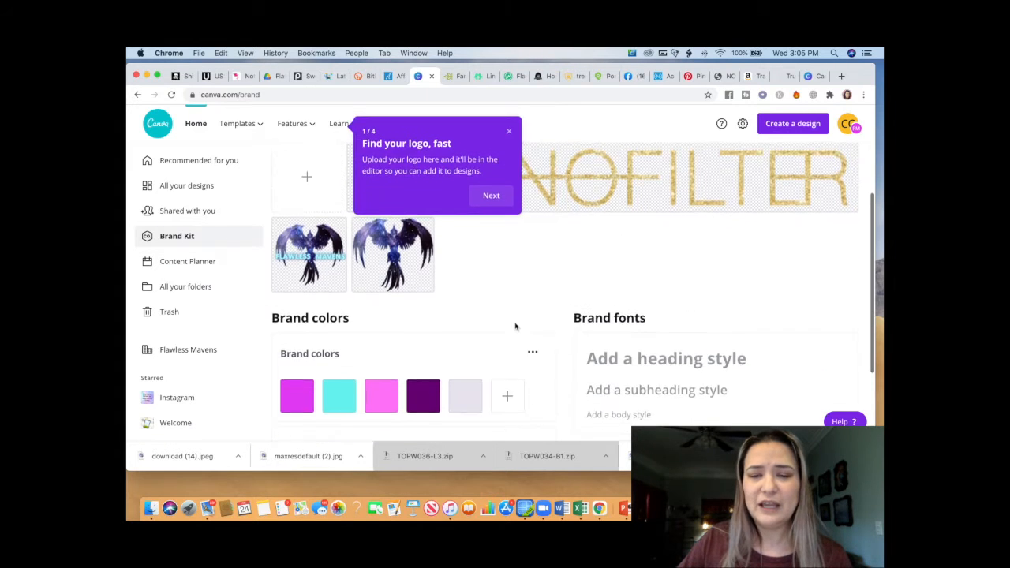
scroll(515, 327, down, 3)
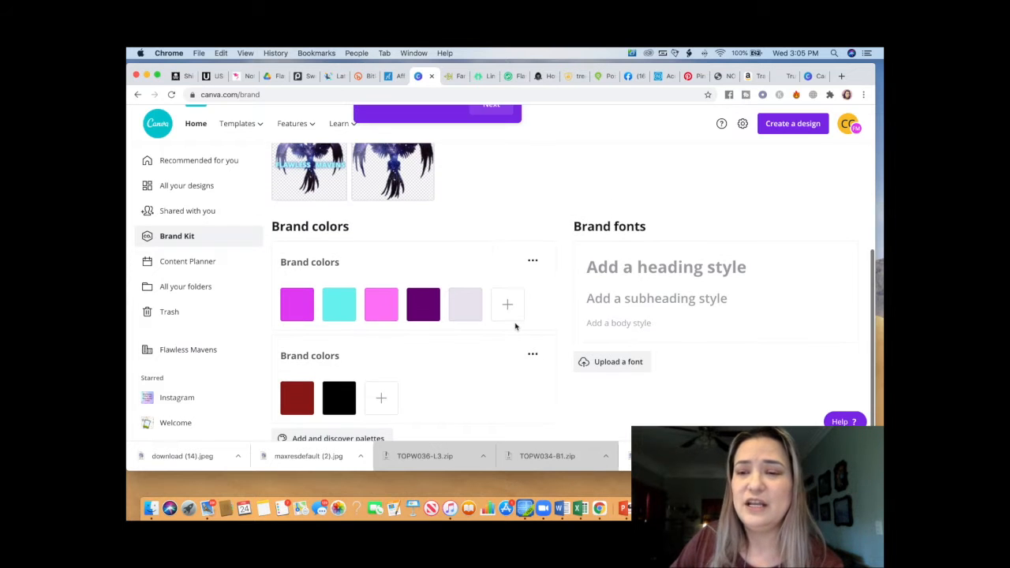
scroll(515, 326, up, 4)
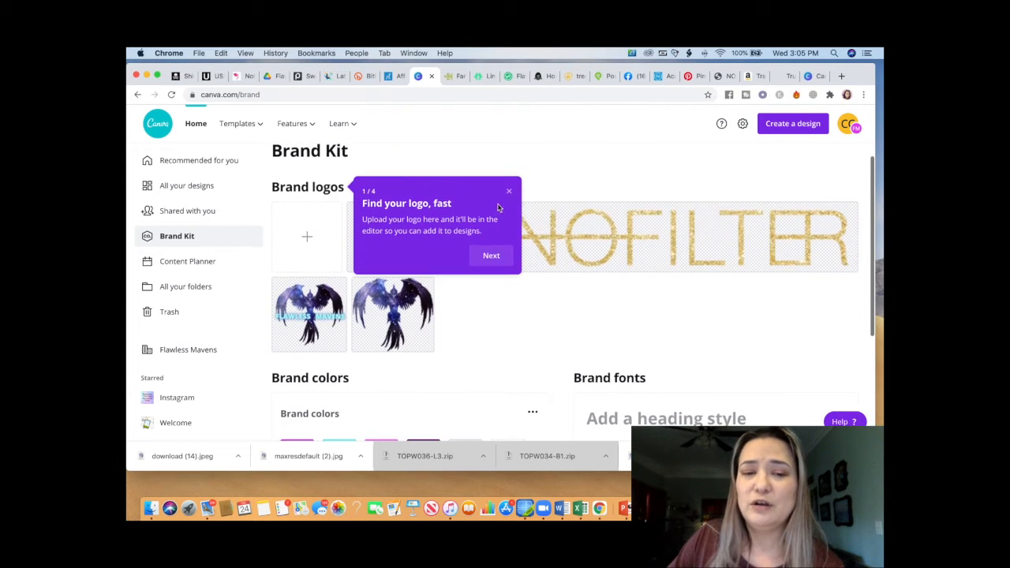
click(509, 186)
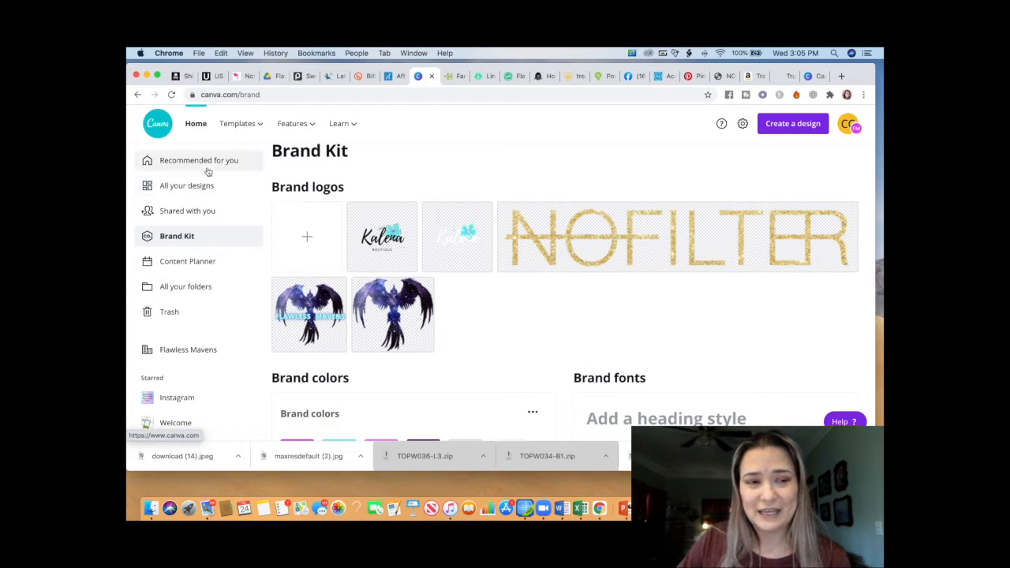
- Open the template library and browse the Social Media template types through to Blog Graphics
click(236, 126)
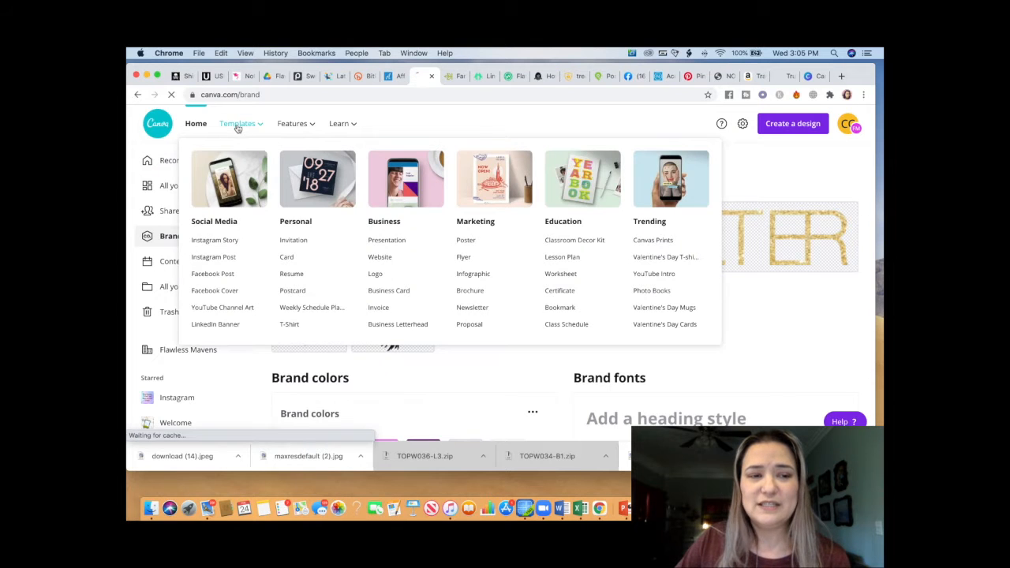
scroll(219, 251, down, 3)
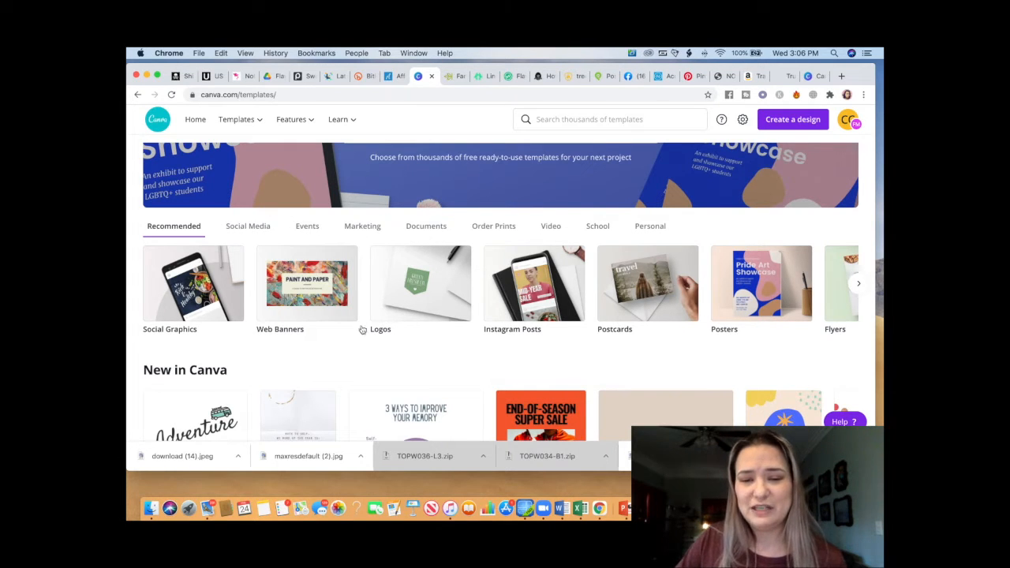
scroll(549, 348, down, 1)
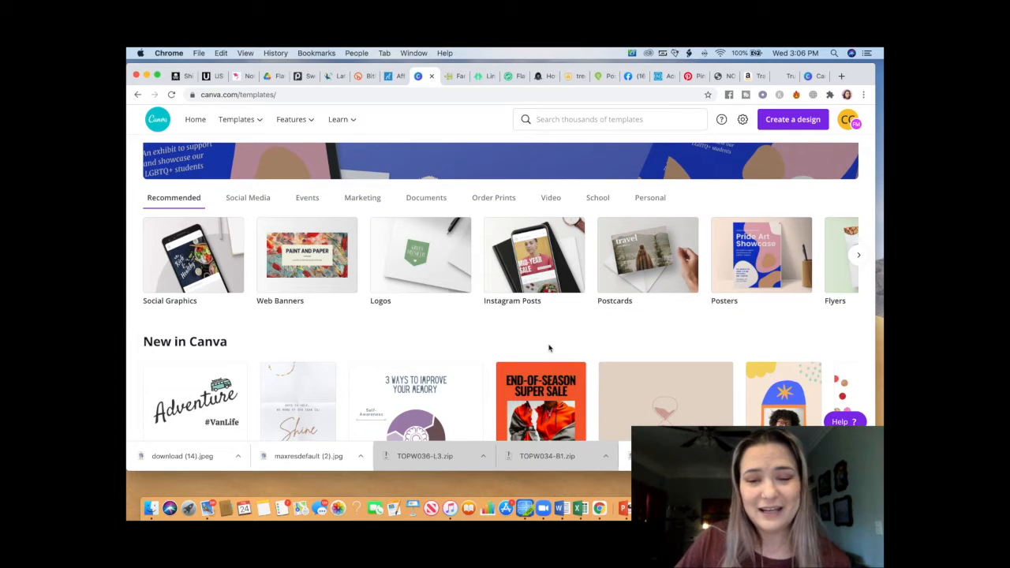
click(248, 198)
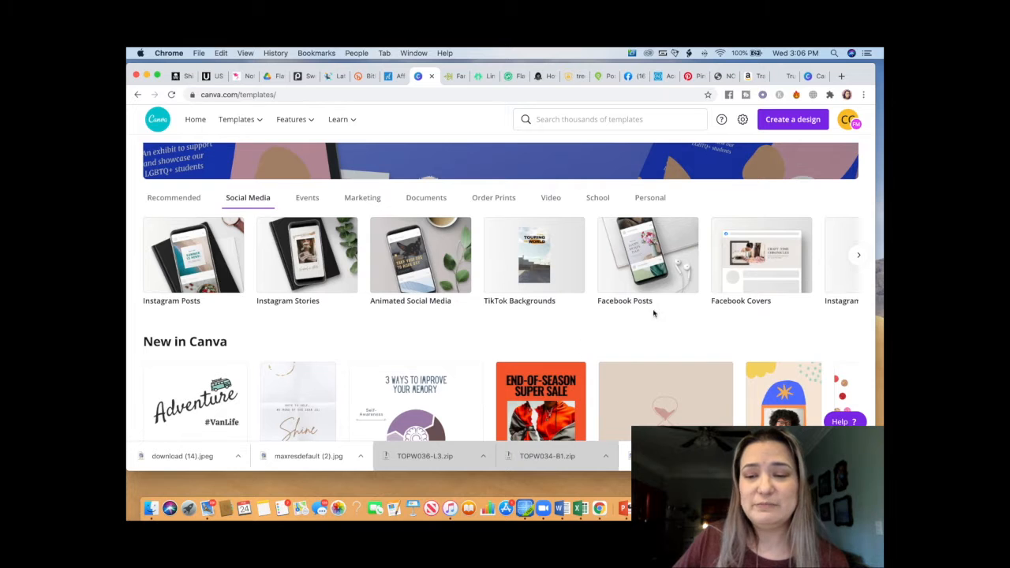
scroll(653, 294, right, 5)
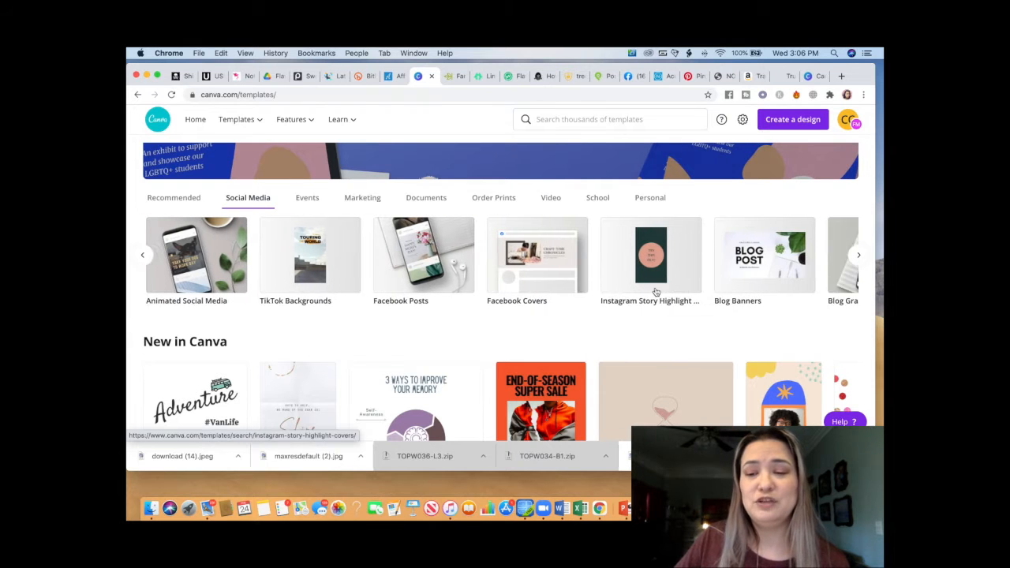
scroll(654, 293, right, 2)
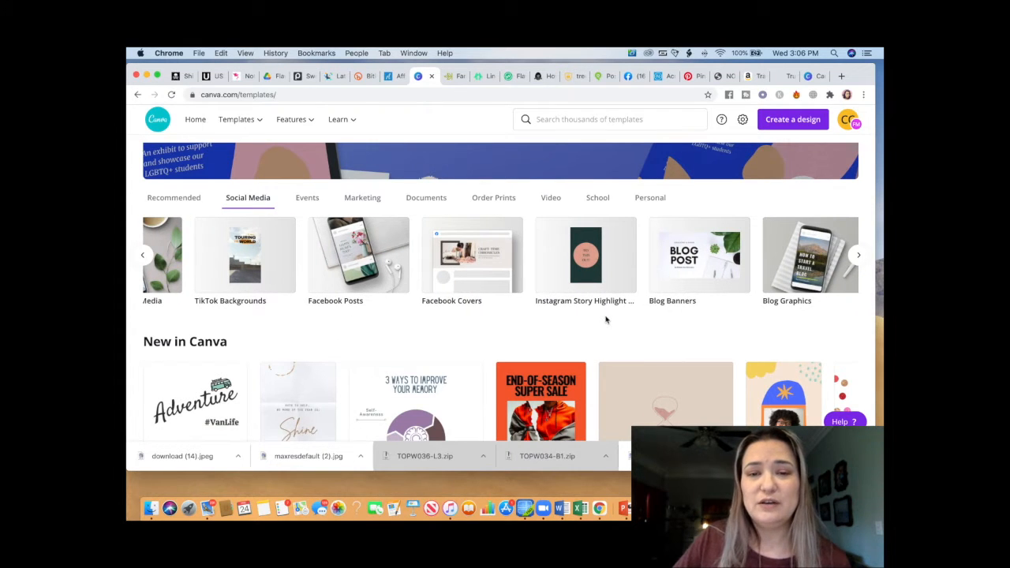
- Look over the template search suggestions and the New in Canva and Instagram Posts template collections
scroll(605, 319, up, 2)
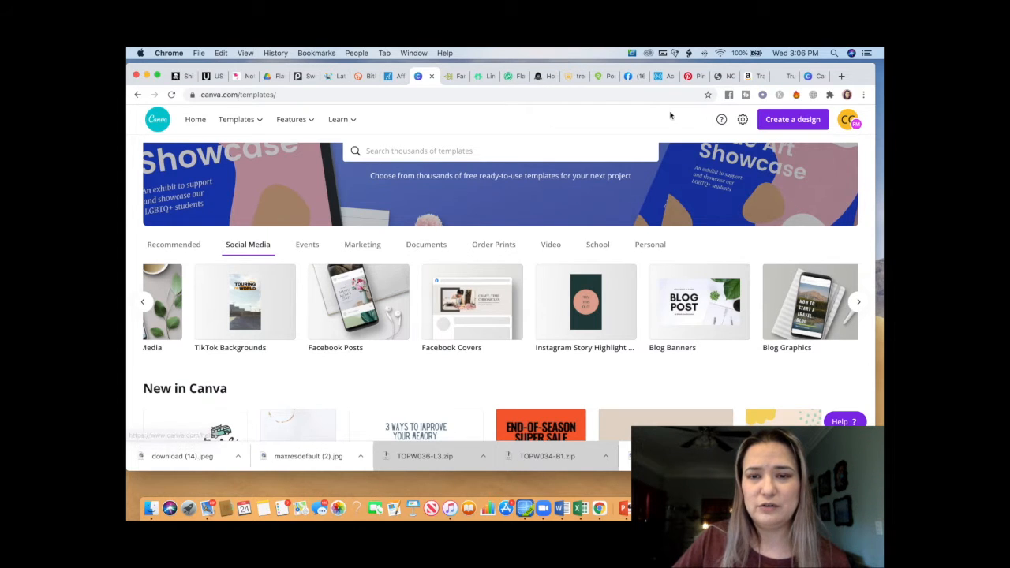
scroll(670, 115, up, 1)
scroll(670, 113, down, 1)
click(566, 158)
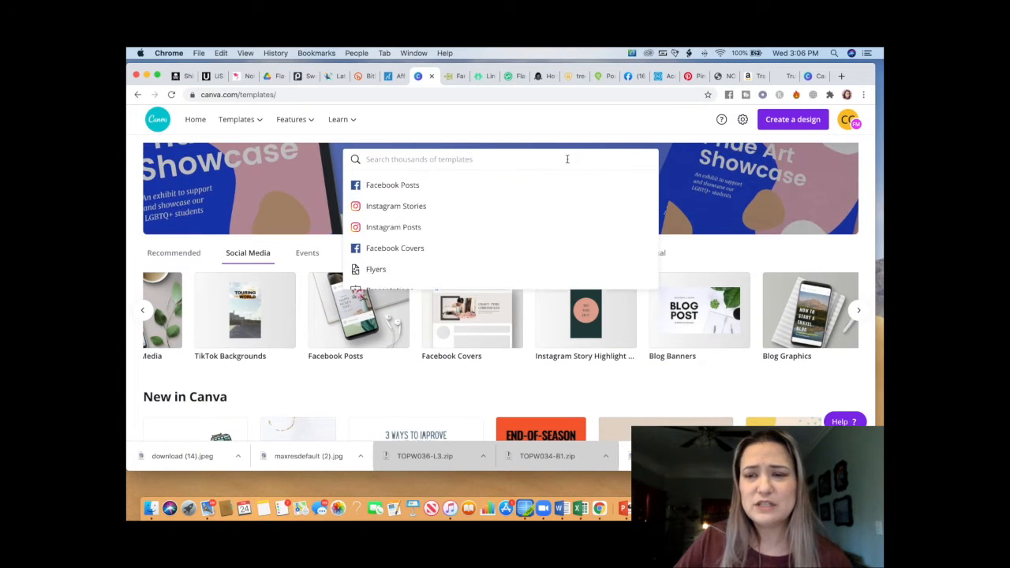
click(439, 383)
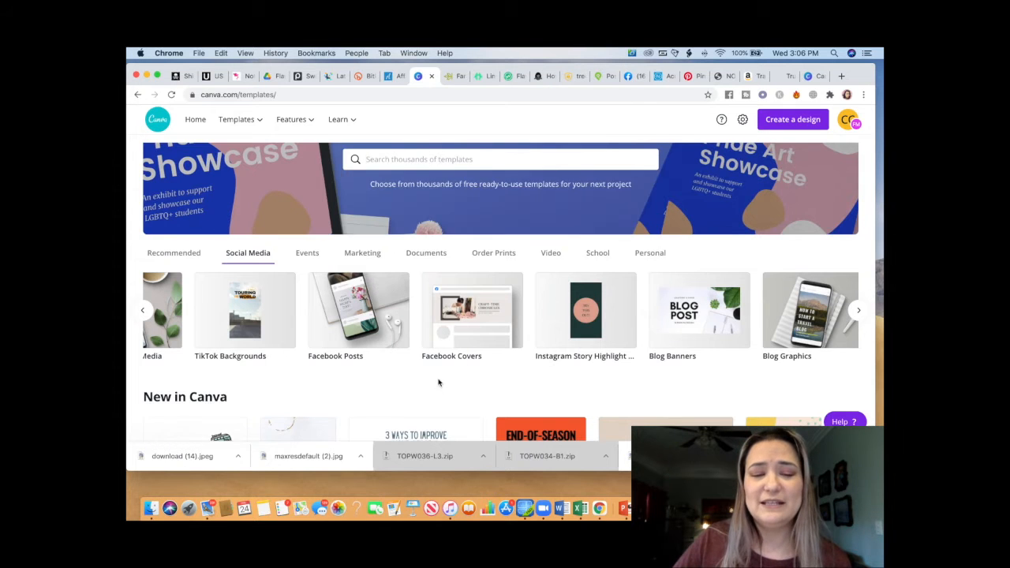
scroll(439, 382, down, 1)
scroll(439, 383, down, 5)
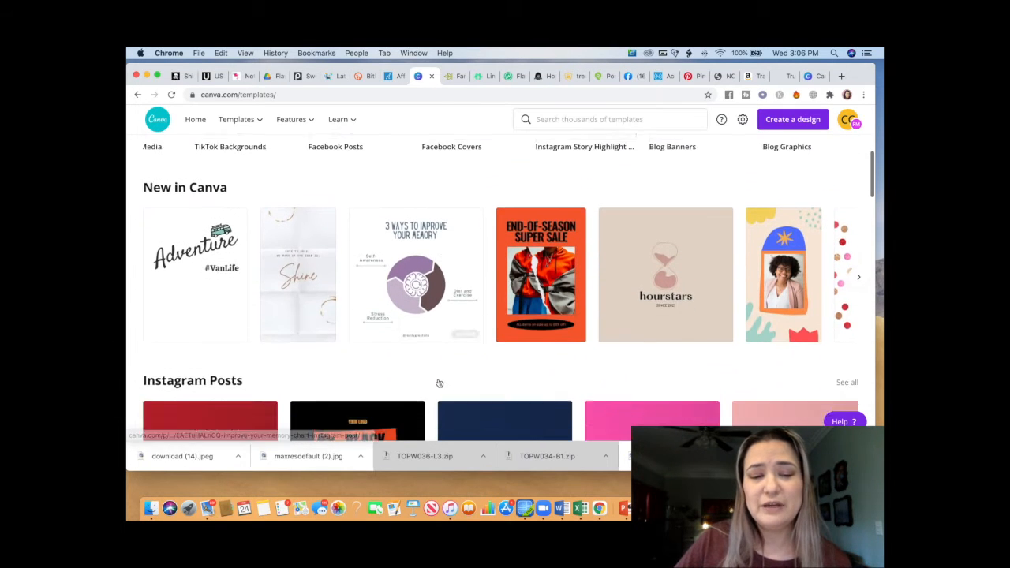
scroll(438, 384, down, 3)
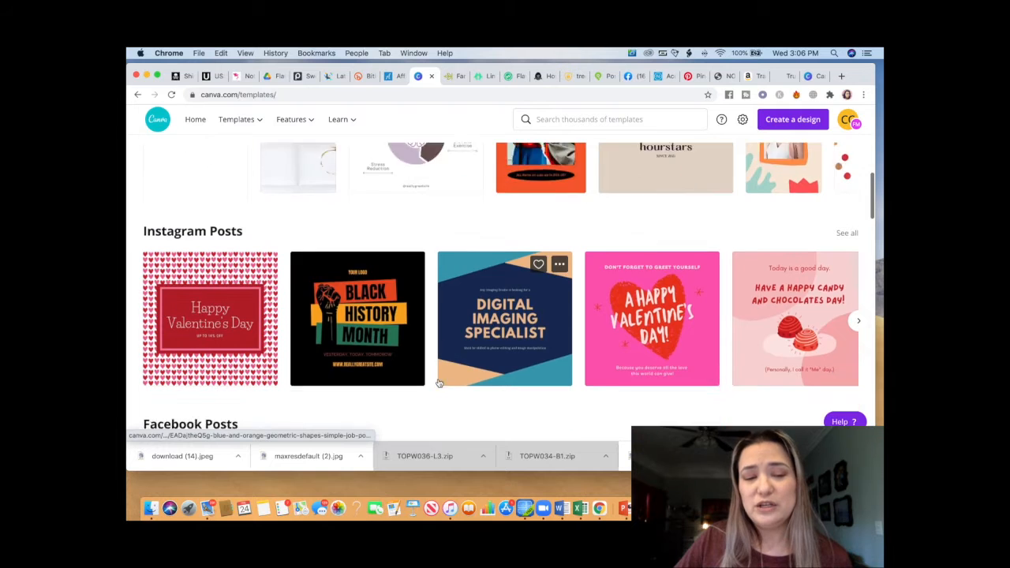
scroll(439, 383, up, 8)
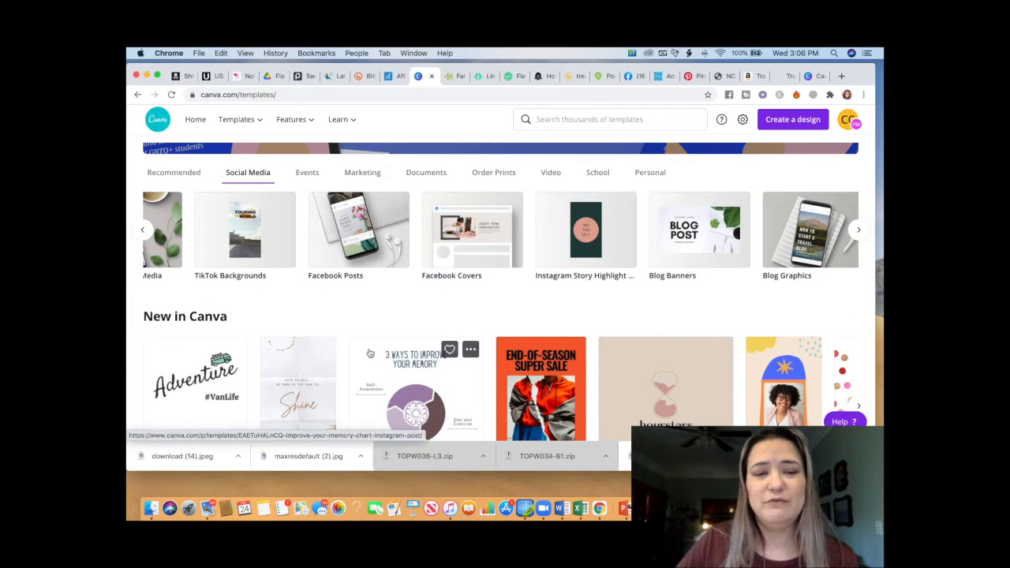
- Open the Facebook Posts templates and create a blank Facebook Post
click(373, 257)
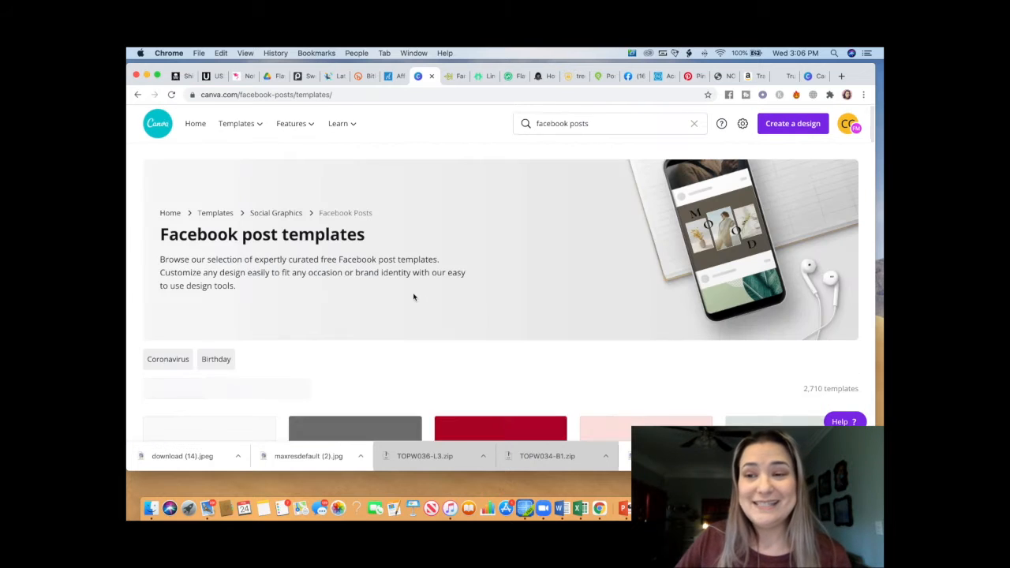
scroll(413, 297, down, 3)
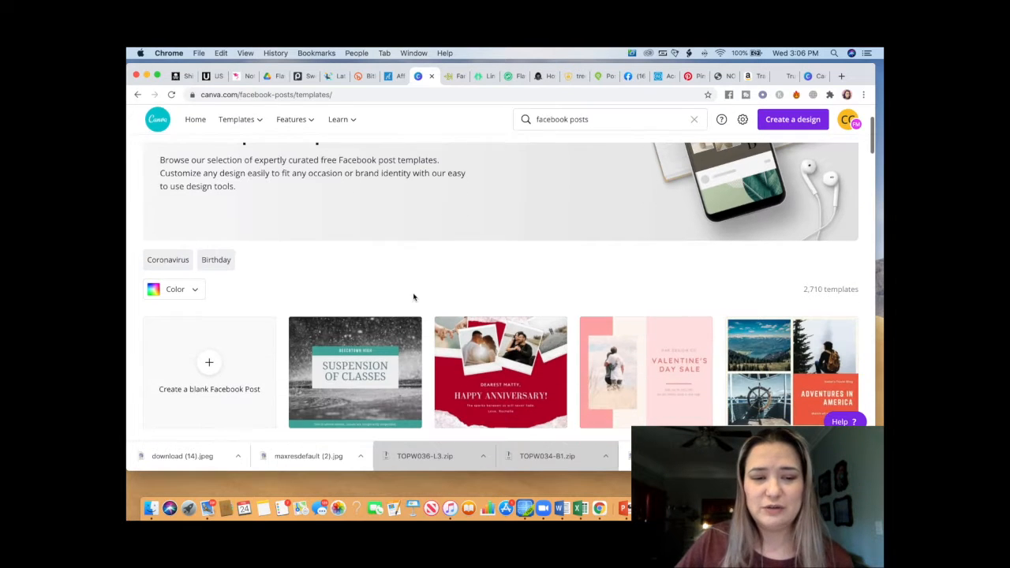
scroll(390, 307, down, 2)
click(222, 346)
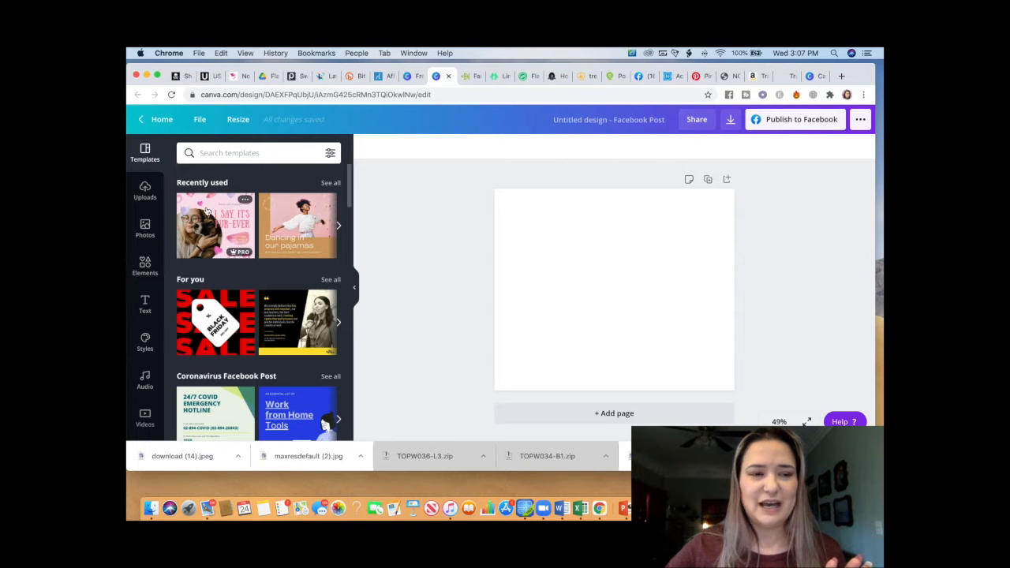
- Examine the available backgrounds and stock videos in the design editor
scroll(145, 239, down, 1)
scroll(144, 239, down, 2)
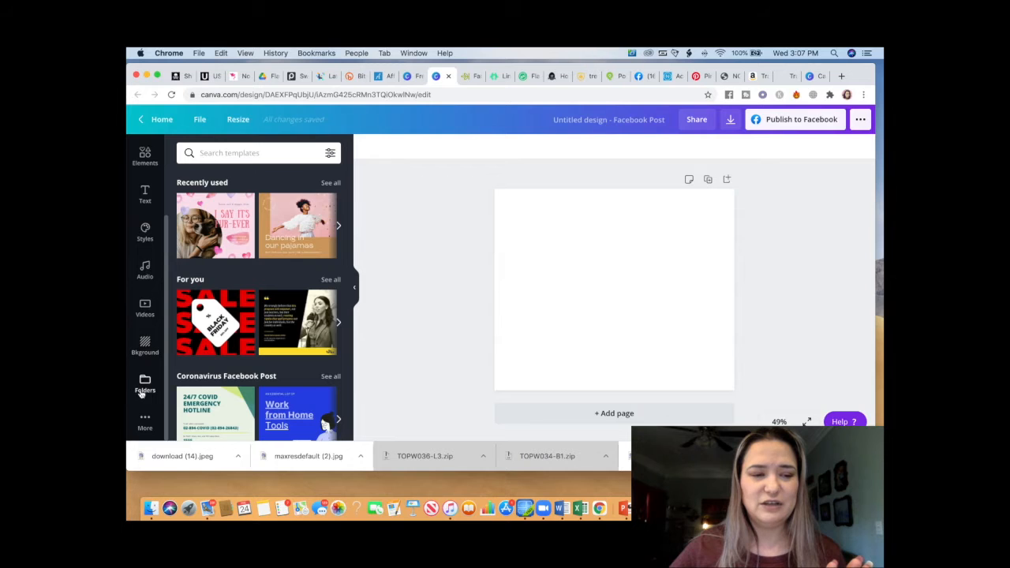
click(144, 344)
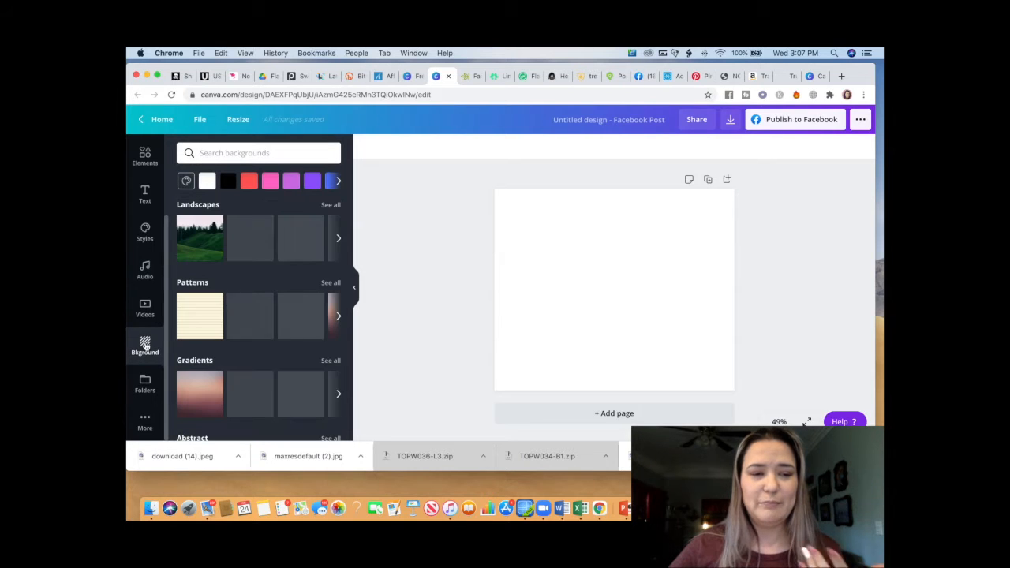
click(145, 308)
scroll(149, 304, up, 1)
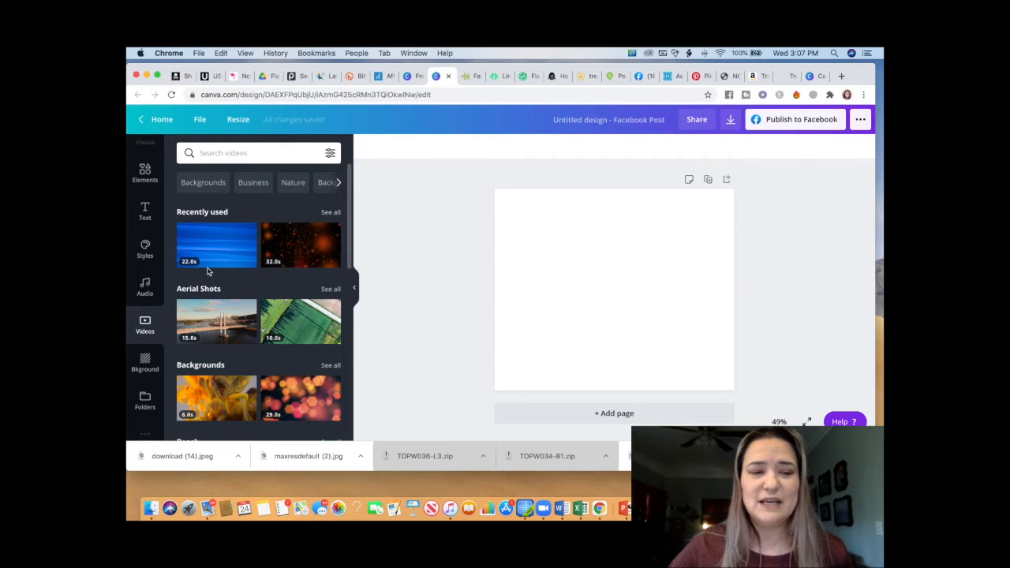
mouse_move(240, 265)
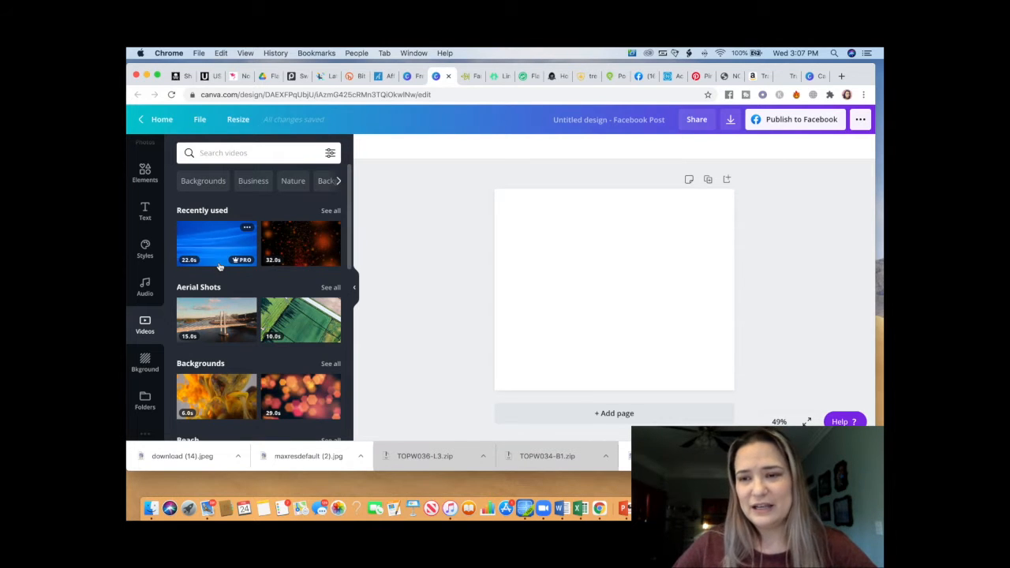
- Look over the available audio tracks, and search the elements for "congratulations"
click(146, 287)
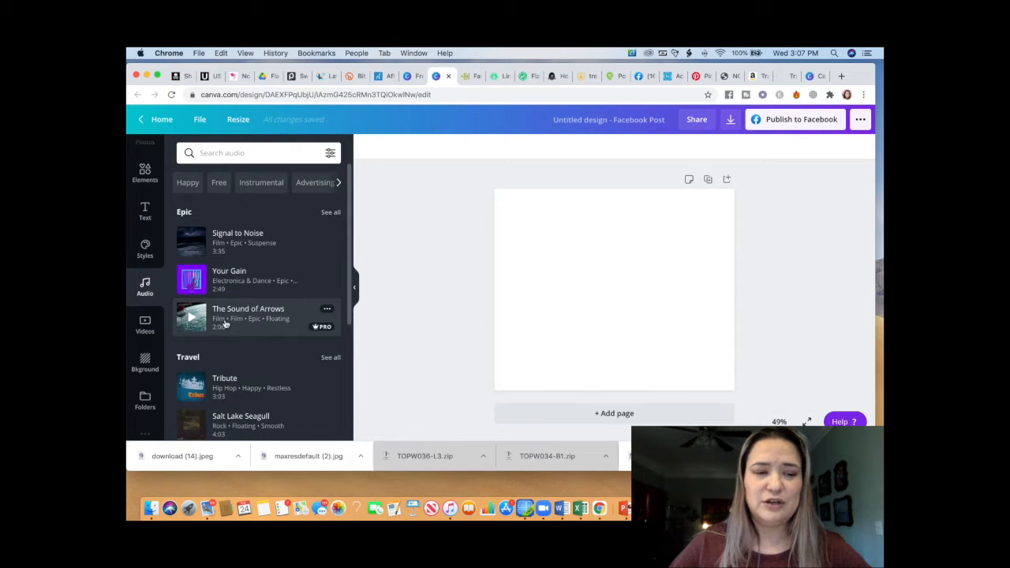
scroll(145, 272, up, 3)
click(145, 267)
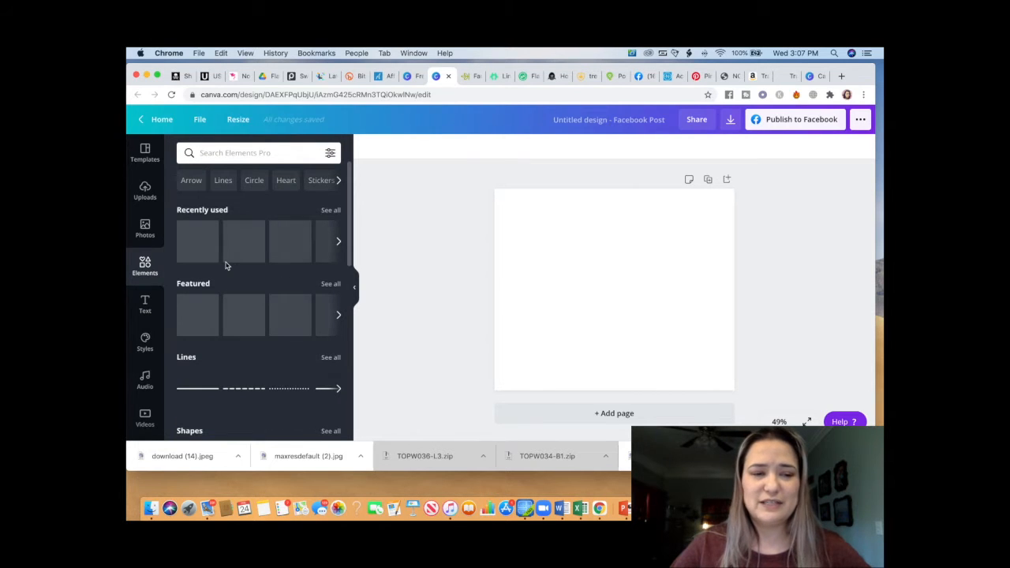
click(245, 153)
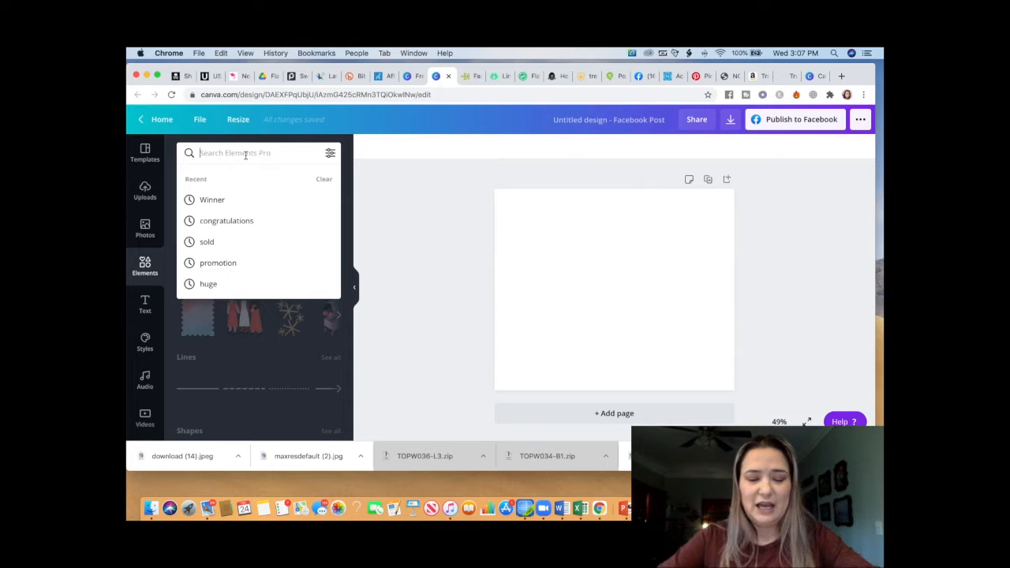
text(congra)
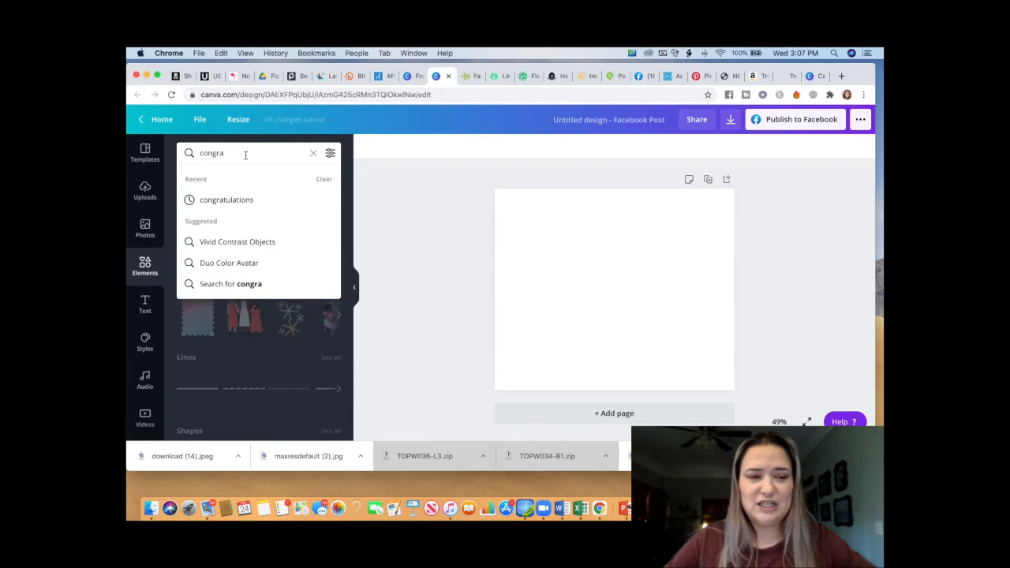
click(229, 201)
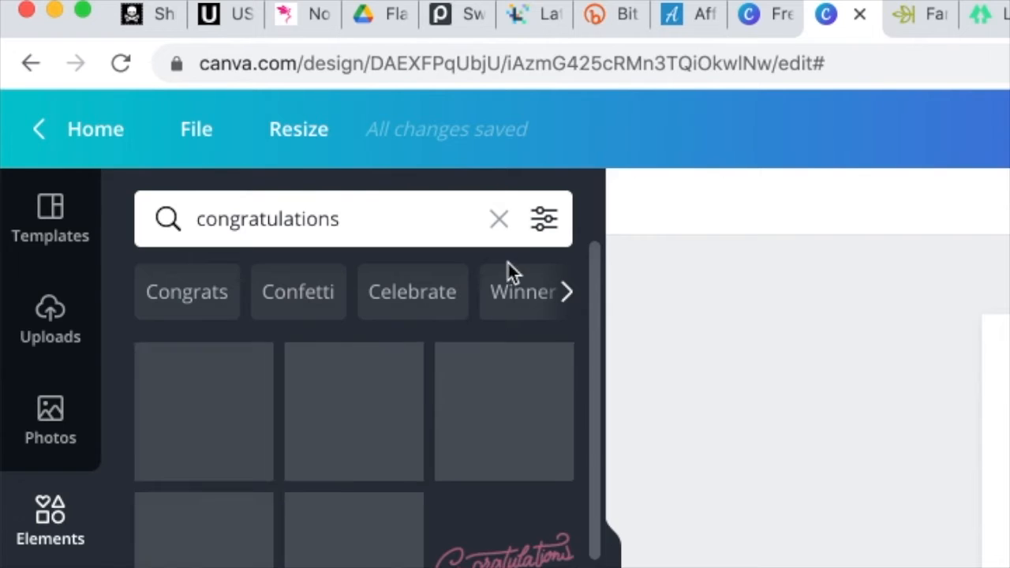
- Filter the congratulations elements to animated ones, look them over, and clear the search
click(331, 153)
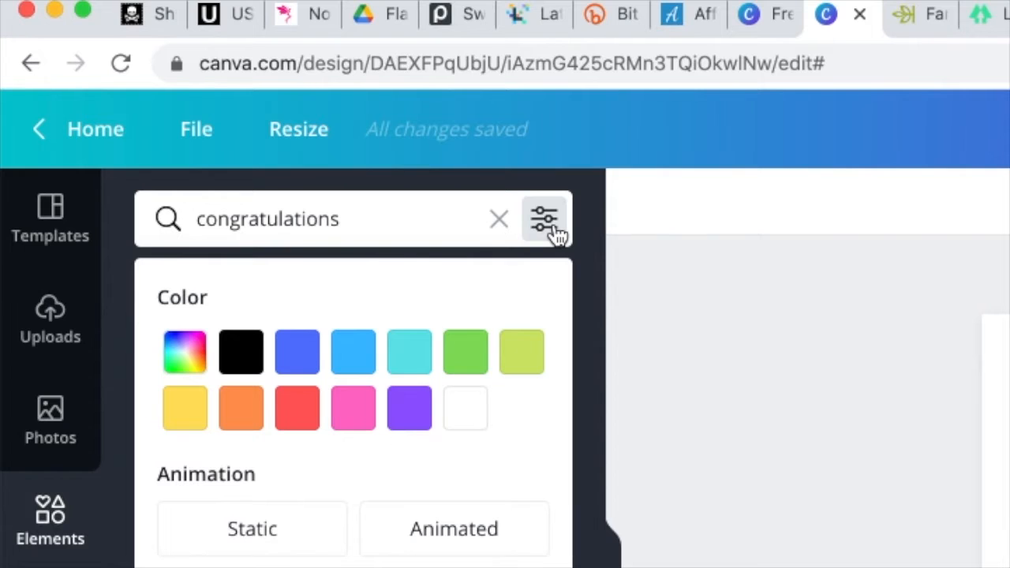
click(275, 528)
click(480, 532)
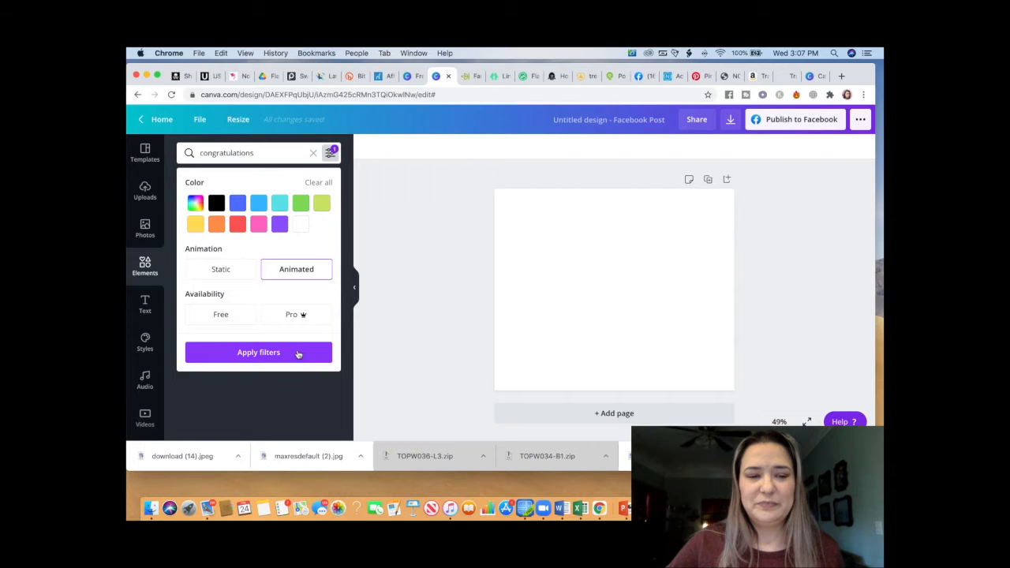
click(299, 353)
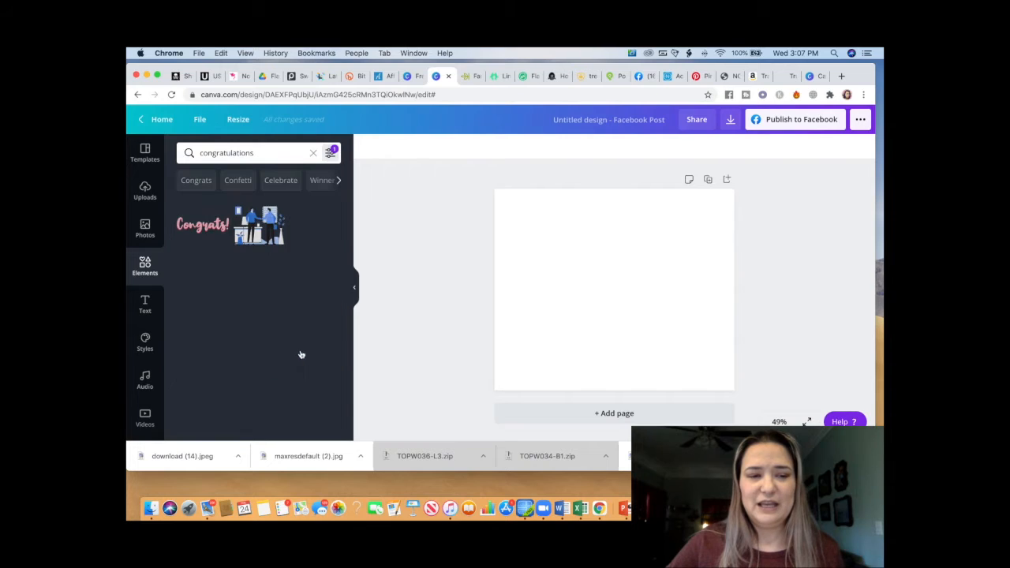
click(330, 155)
click(314, 154)
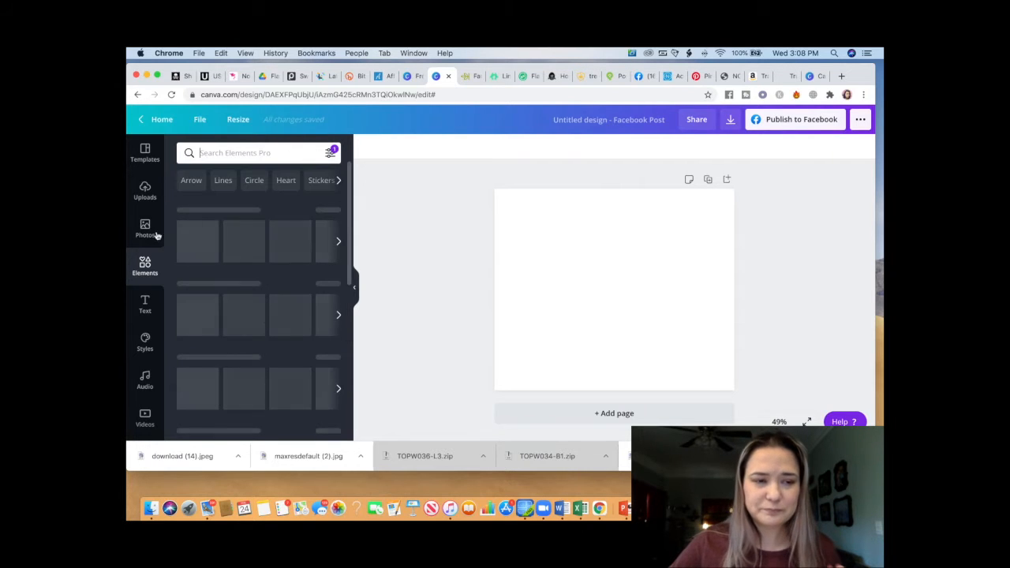
- Upload a video file to the uploaded media and view the uploaded videos
click(146, 191)
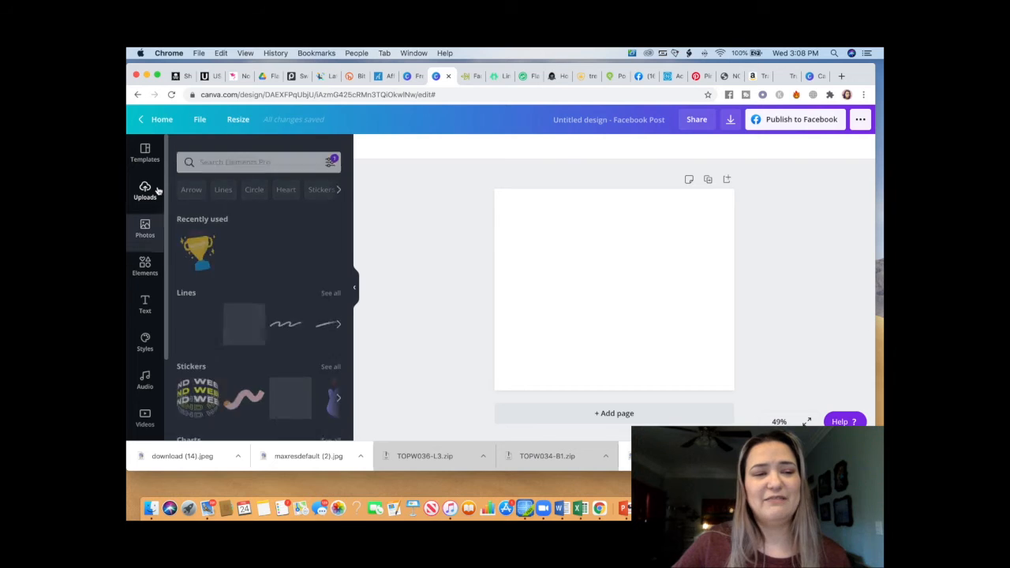
click(258, 178)
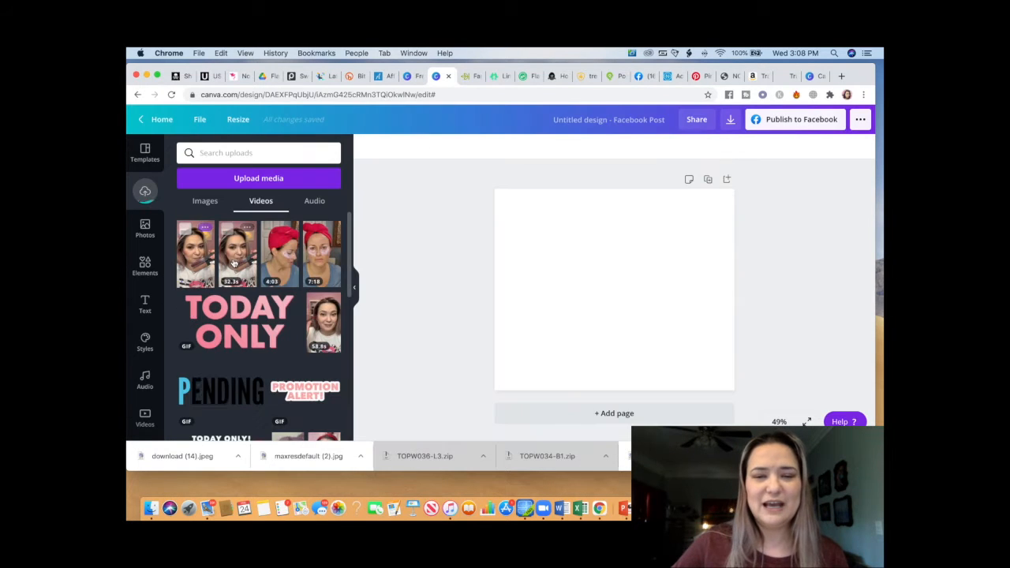
- Place the second uploaded video on the blank page and scale it down slightly
click(256, 268)
scroll(259, 269, down, 1)
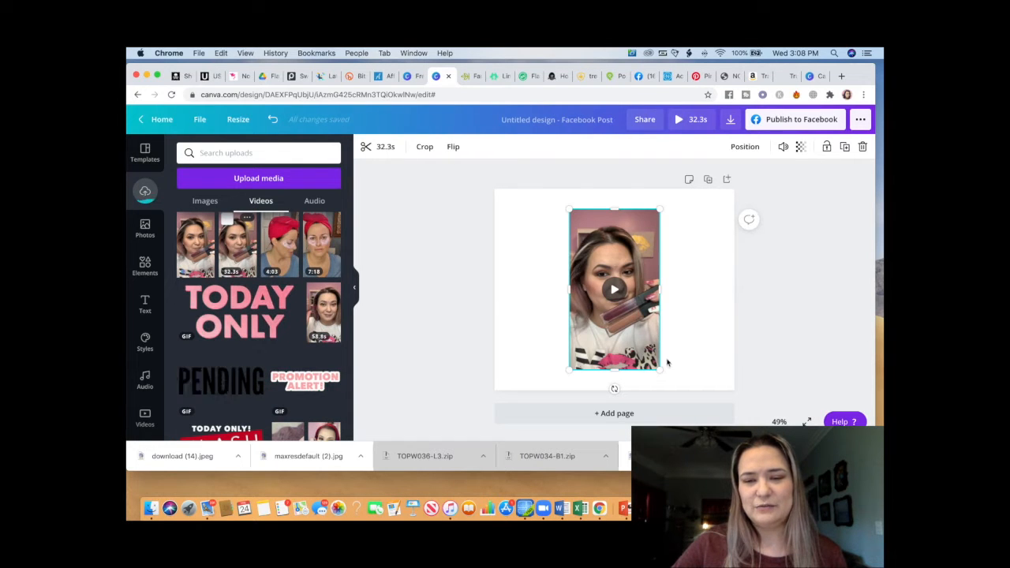
mouse_move(653, 369)
mouse_down()
mouse_move(628, 312)
mouse_move(653, 356)
mouse_up()
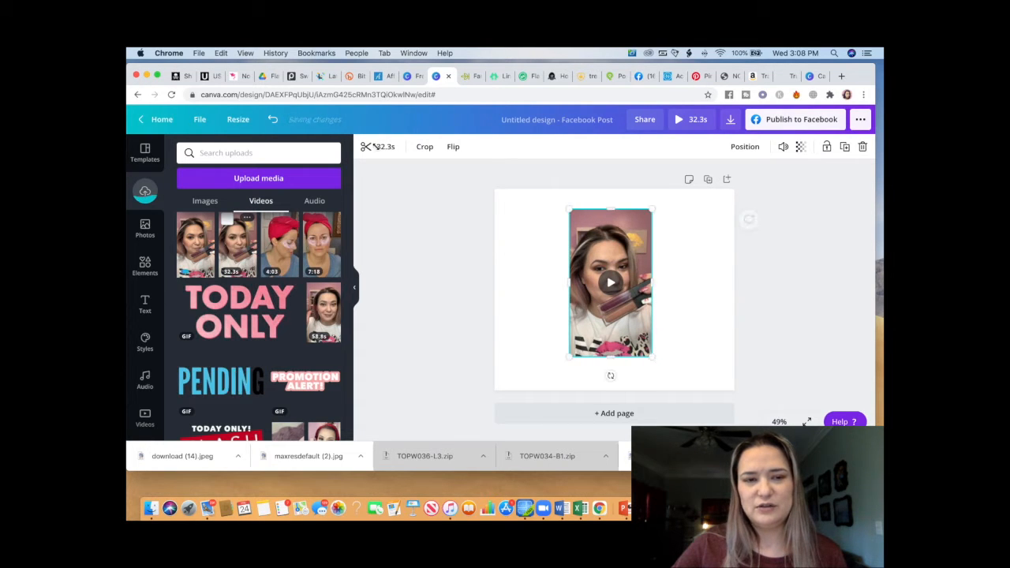
- Look at the placed video's trimming timeline with playback paused, and remove the video from the page
click(374, 149)
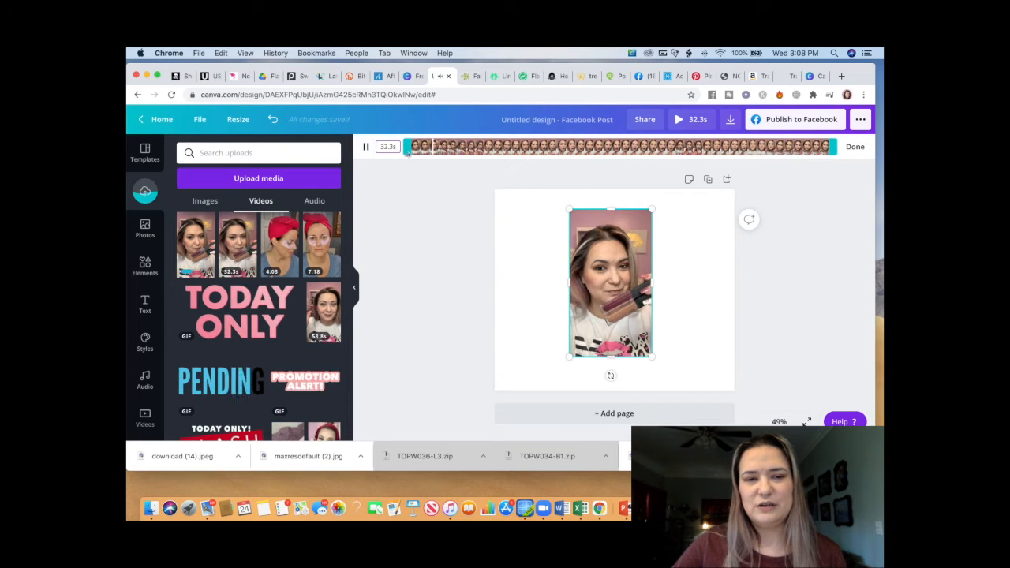
click(366, 148)
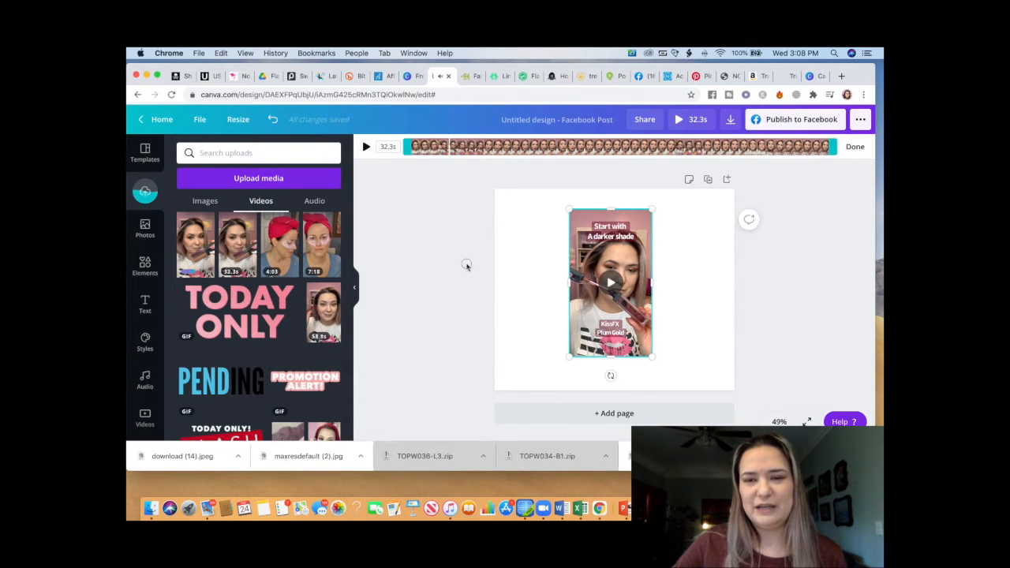
click(467, 263)
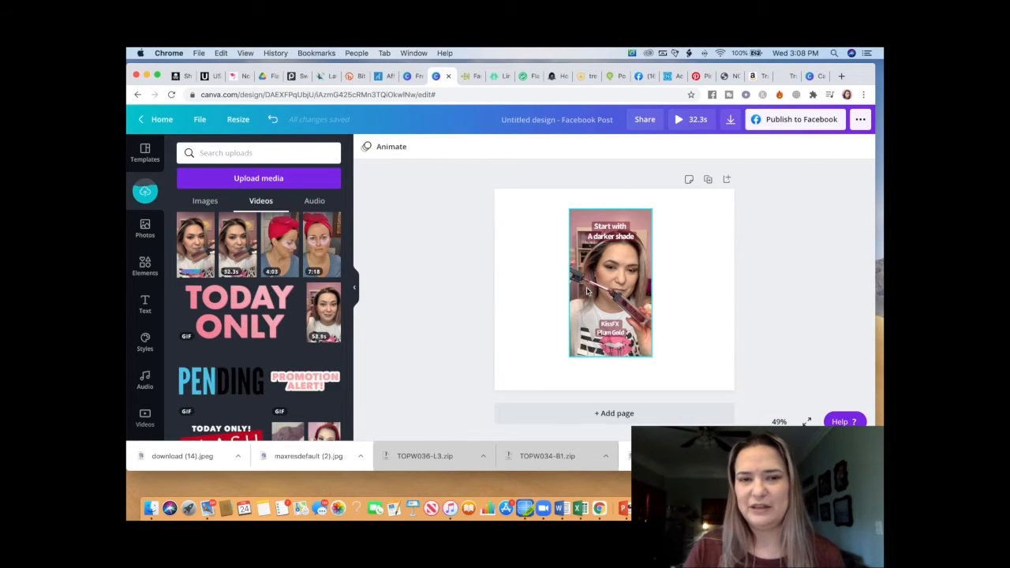
drag(586, 291, 617, 297)
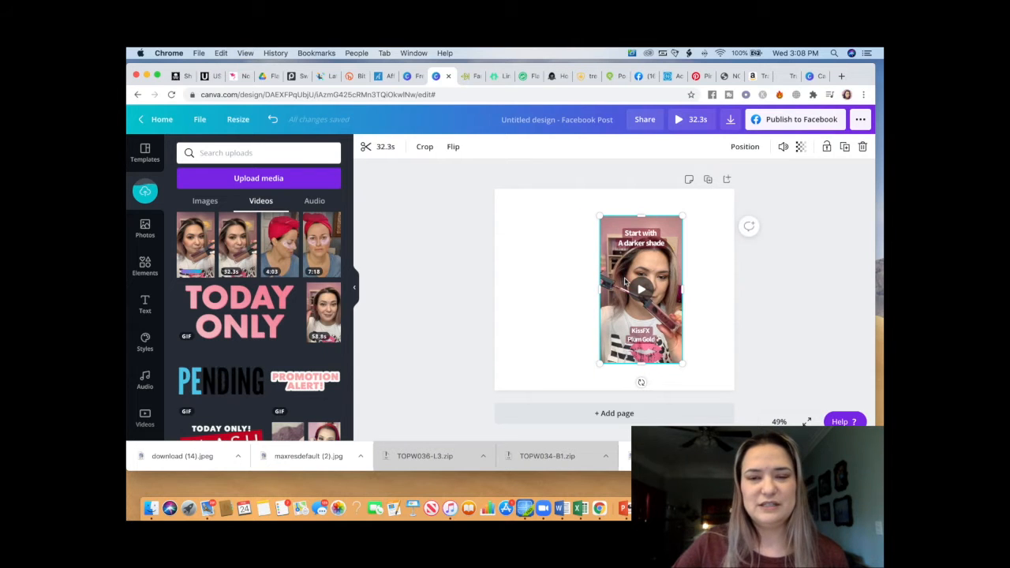
key(Delete)
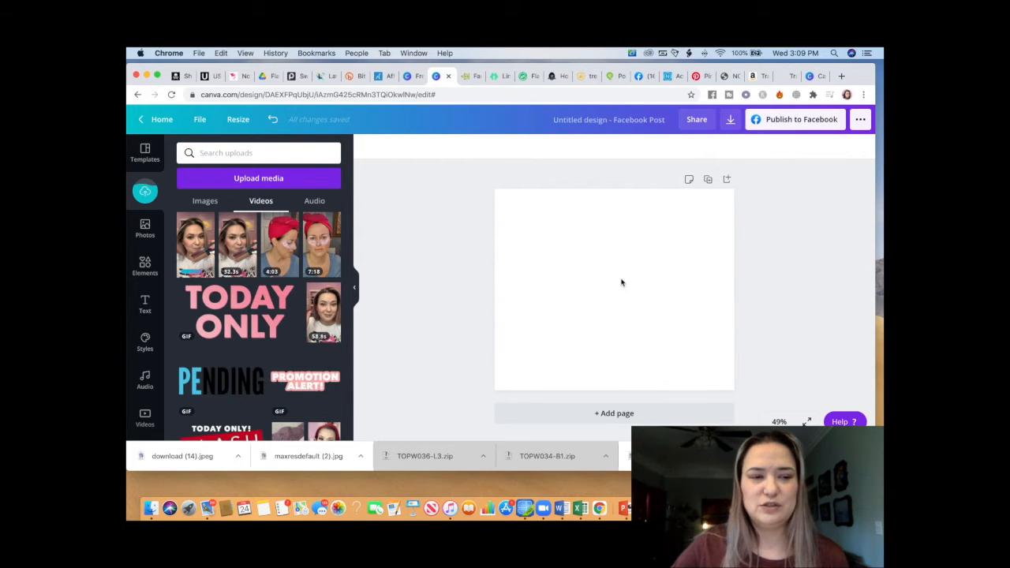
- Browse the element categories and look through the full collection of frames
click(141, 271)
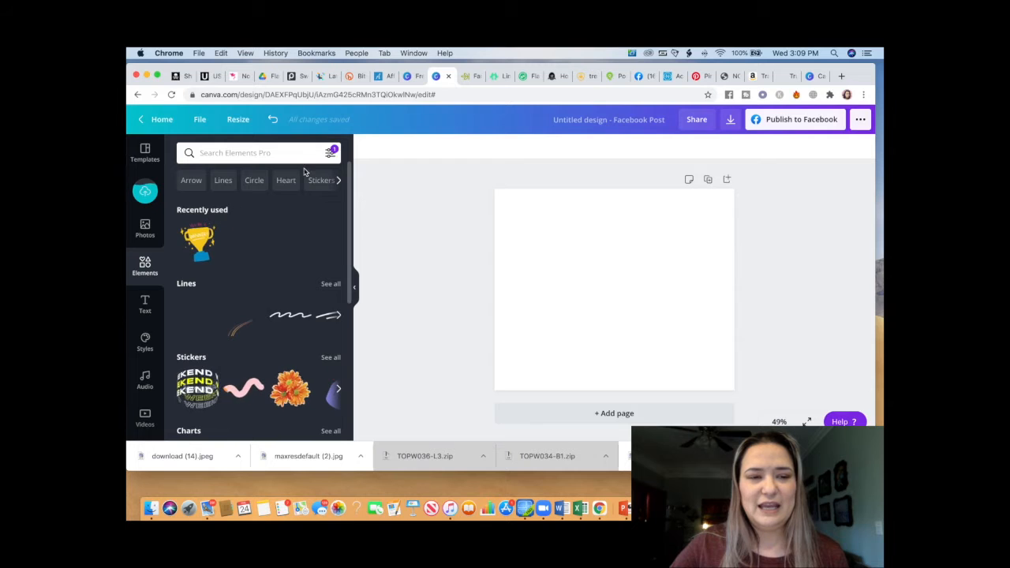
scroll(285, 242, down, 8)
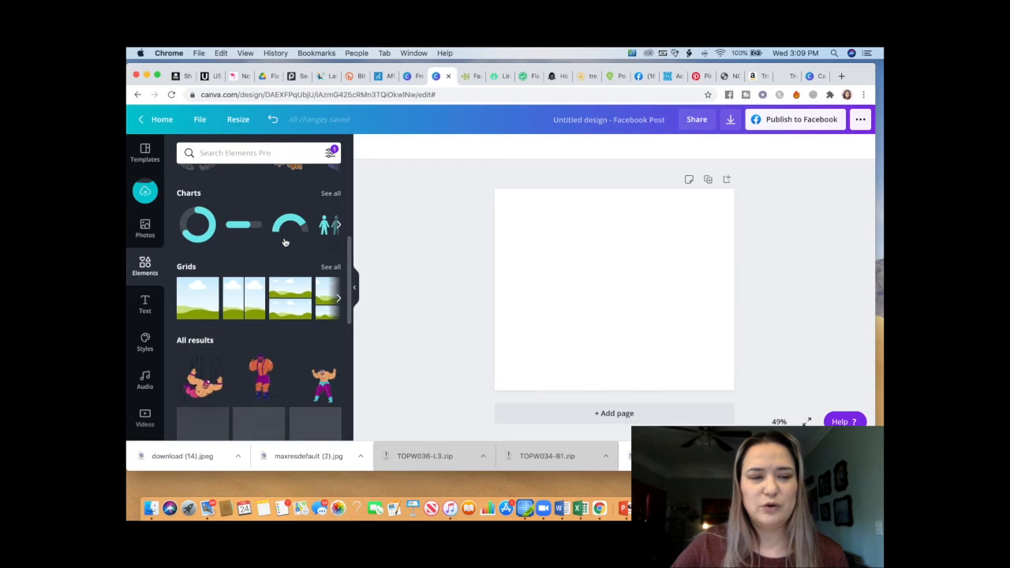
scroll(286, 237, down, 5)
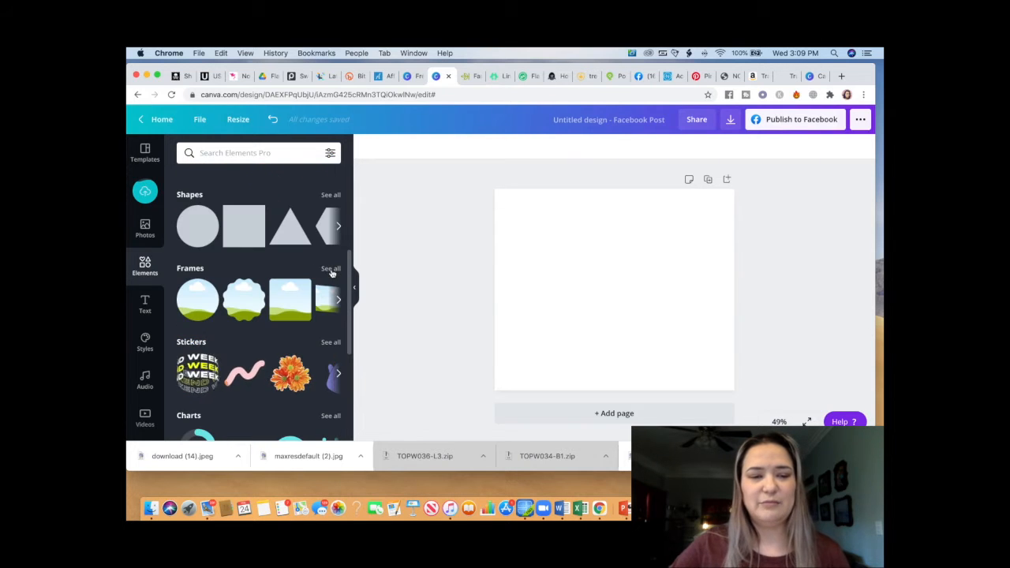
click(330, 269)
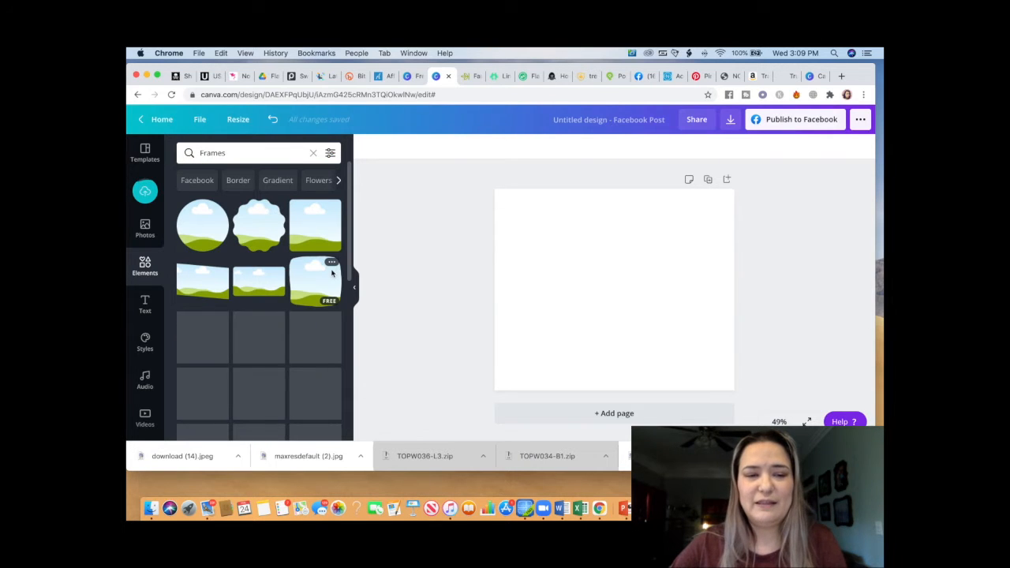
scroll(306, 302, down, 10)
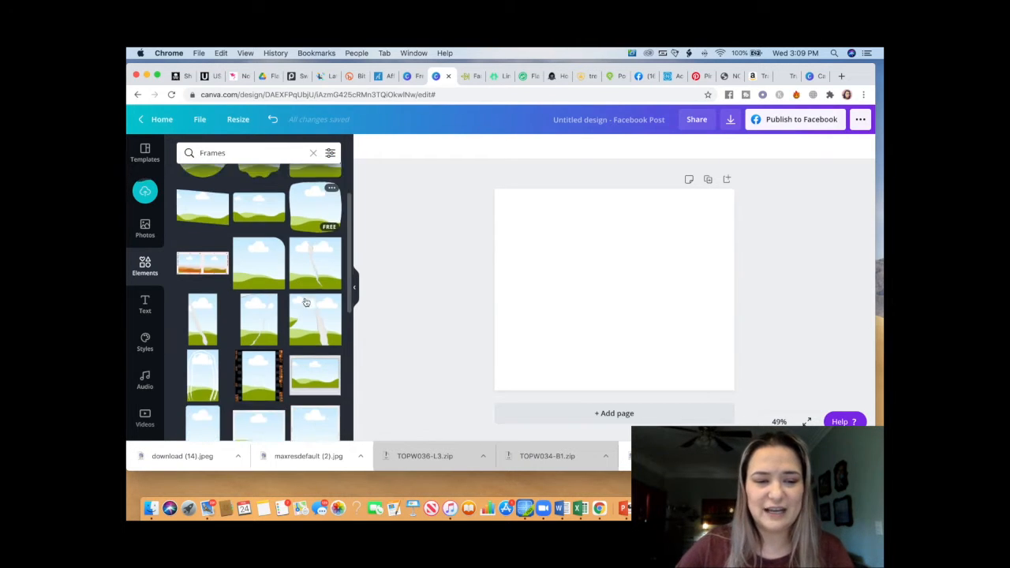
scroll(306, 302, down, 3)
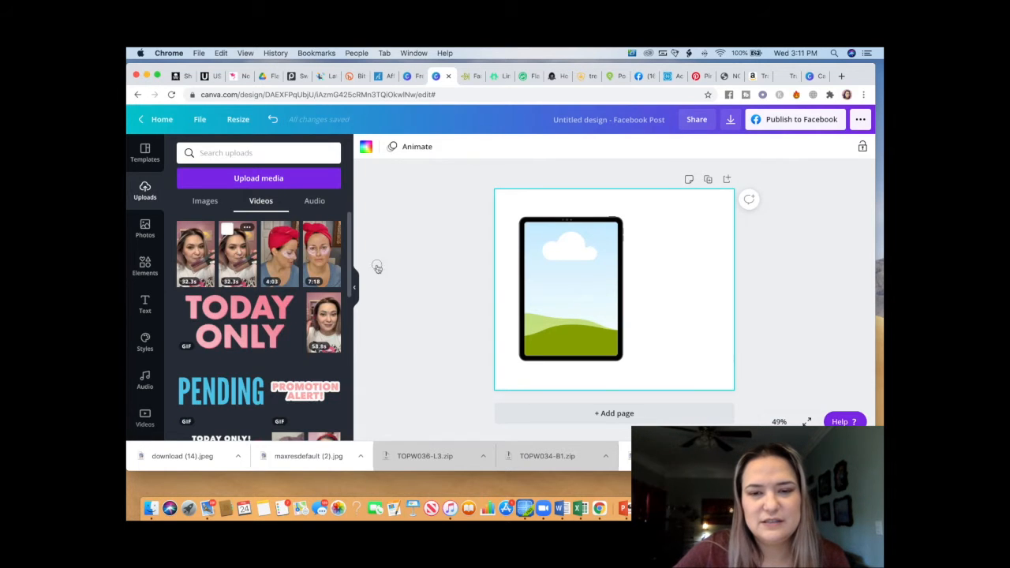
- Fill the tablet frame on the page with the second uploaded video and play it
drag(244, 252, 656, 297)
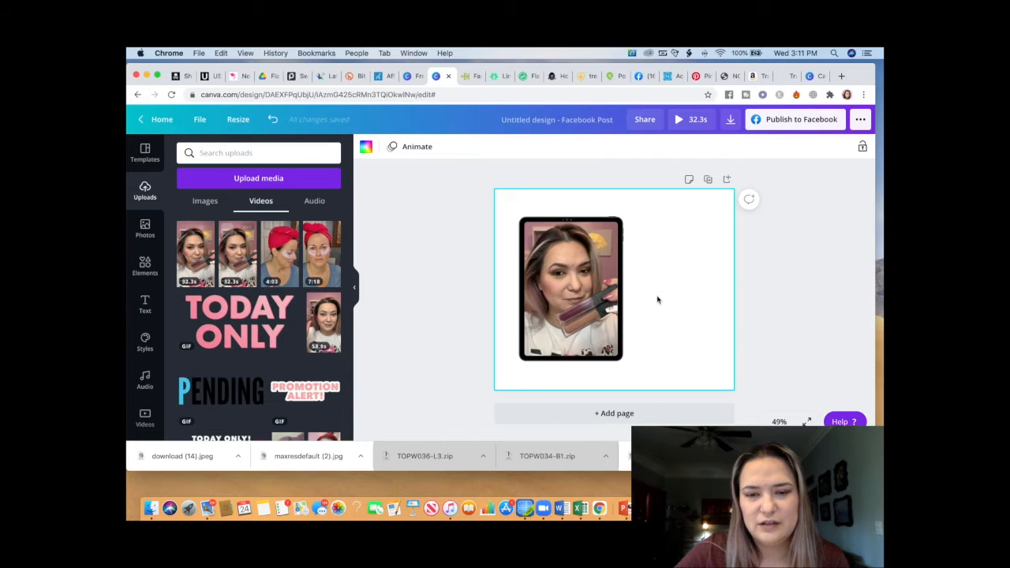
click(585, 294)
click(571, 287)
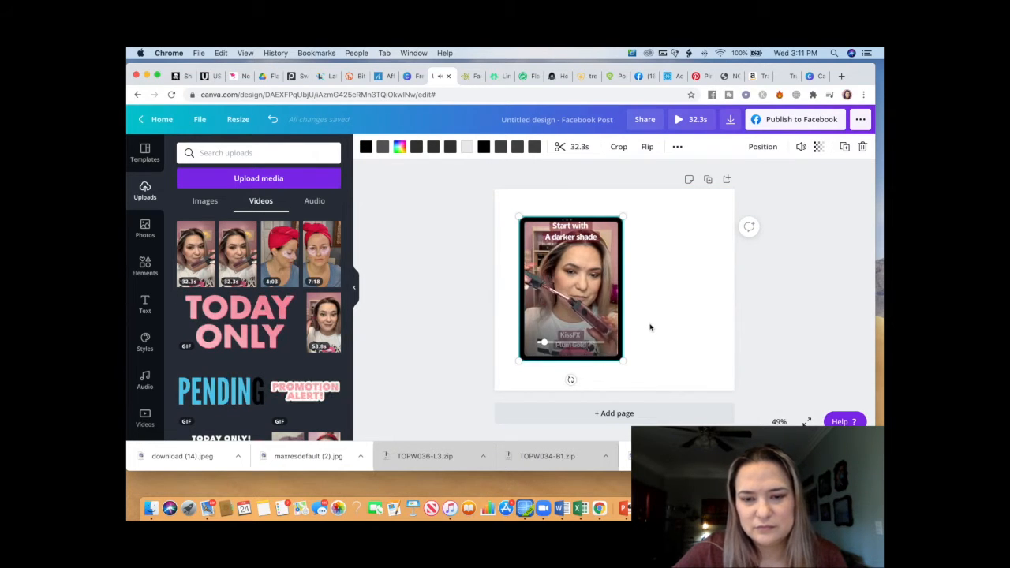
click(649, 327)
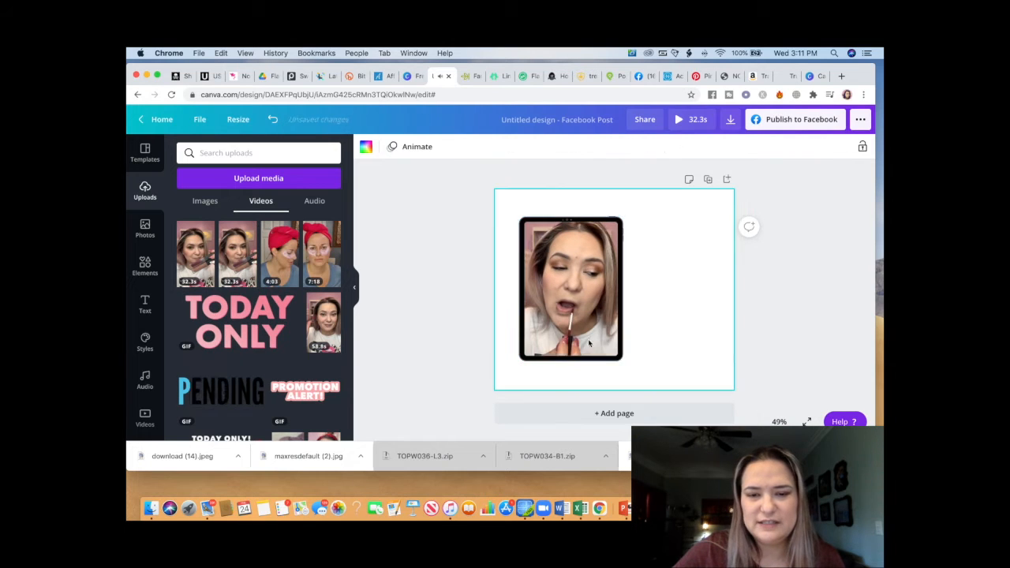
- Enlarge the tablet frame holding the video to about 483 × 670
click(588, 343)
drag(622, 360, 650, 369)
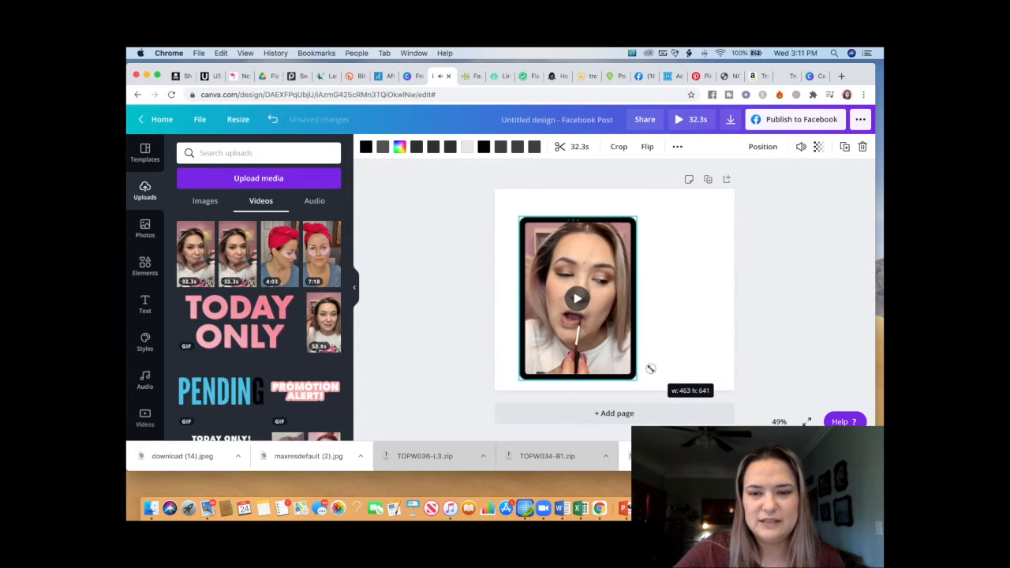
drag(638, 215, 642, 210)
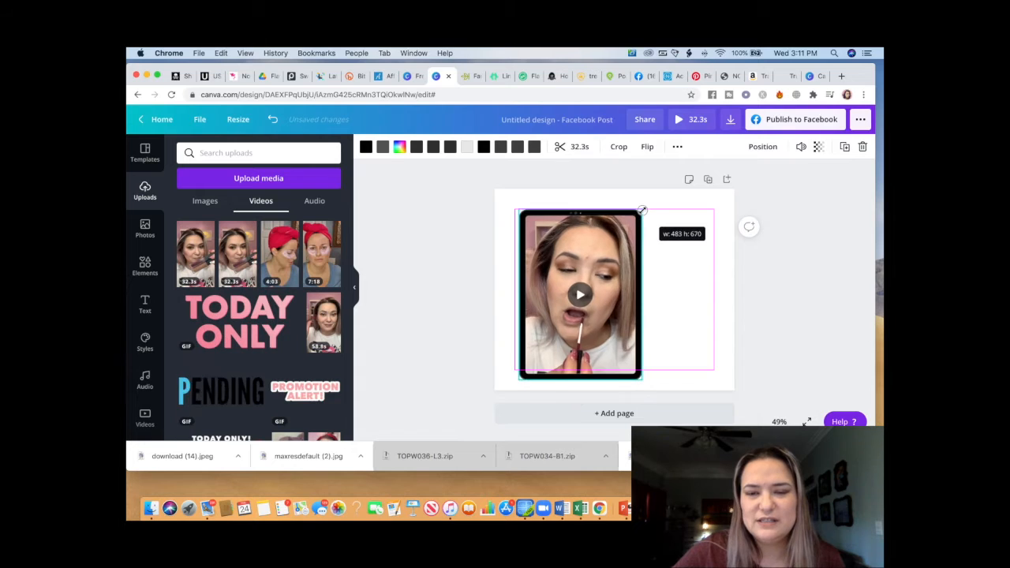
click(683, 292)
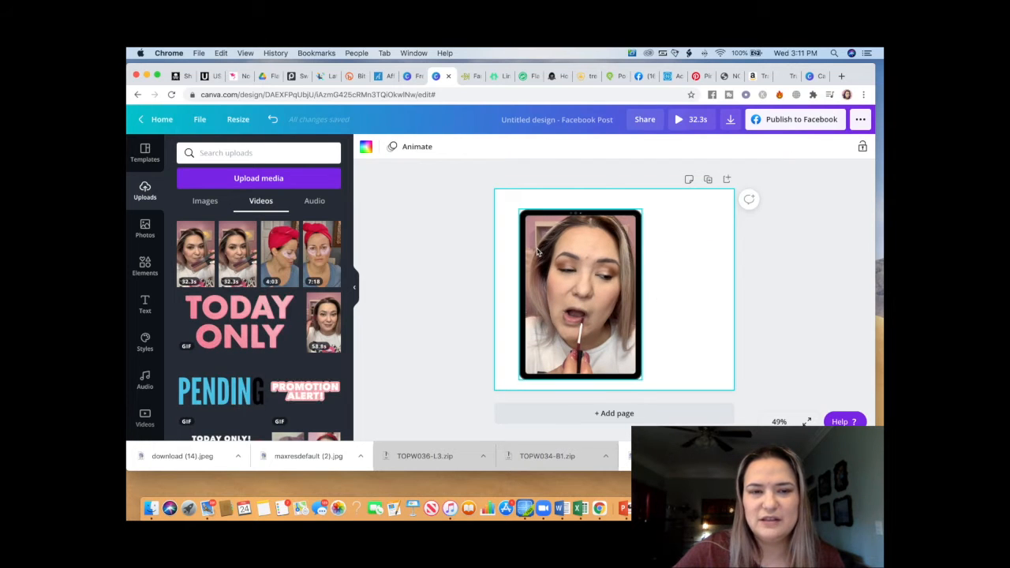
click(532, 251)
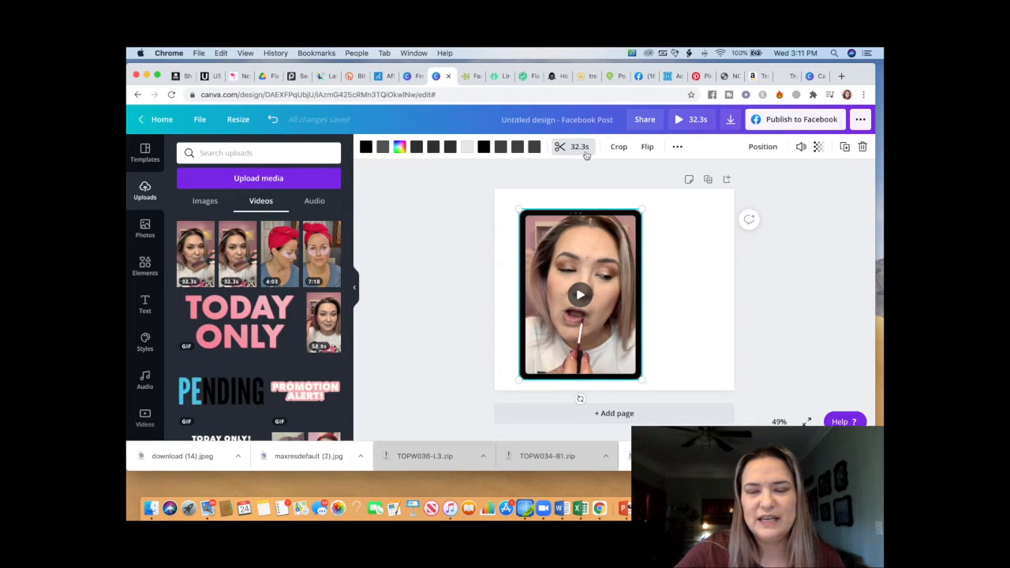
click(702, 331)
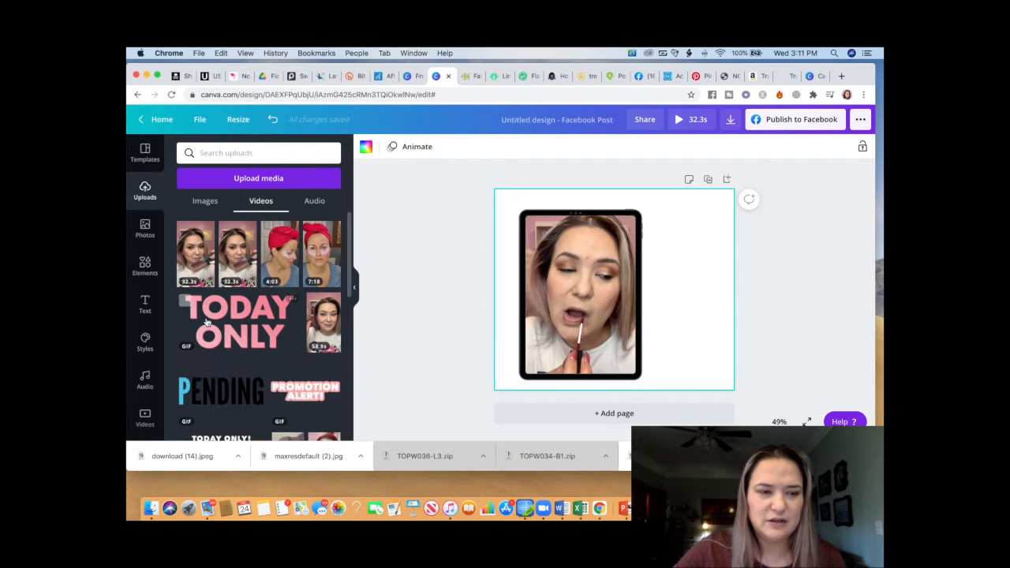
- Add a heading to the page with the text "How to Ombre"
click(144, 303)
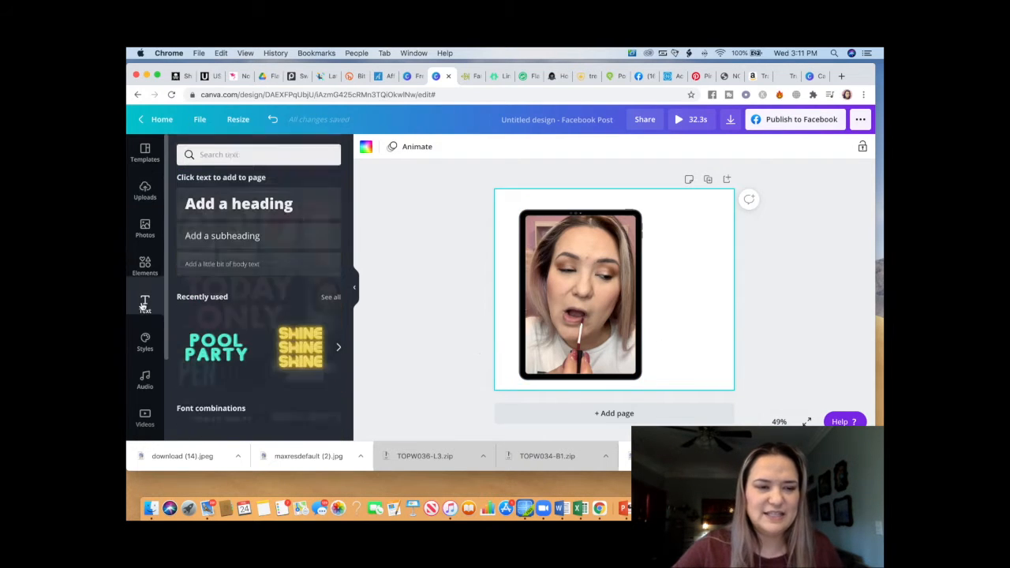
click(258, 205)
text(H)
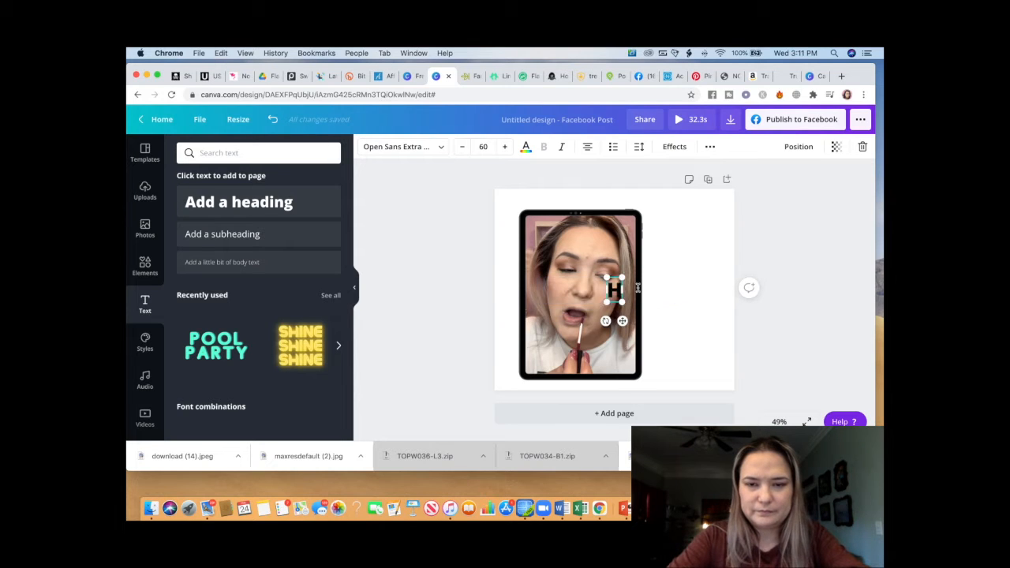
text(ow to  Ombre)
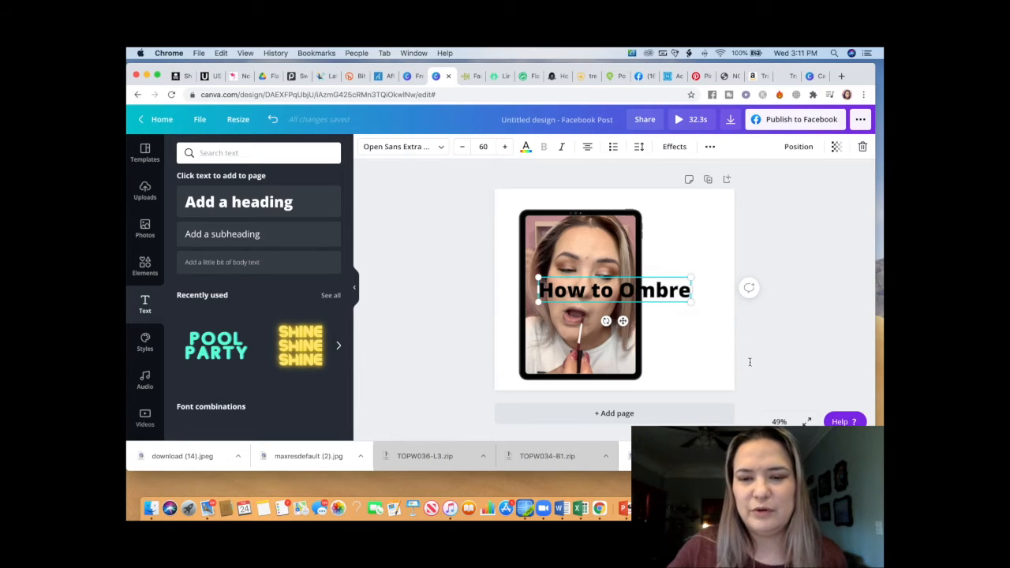
- Move the "How to Ombre" heading to the upper edge of the page, above the tablet frame
click(712, 347)
drag(678, 292, 665, 203)
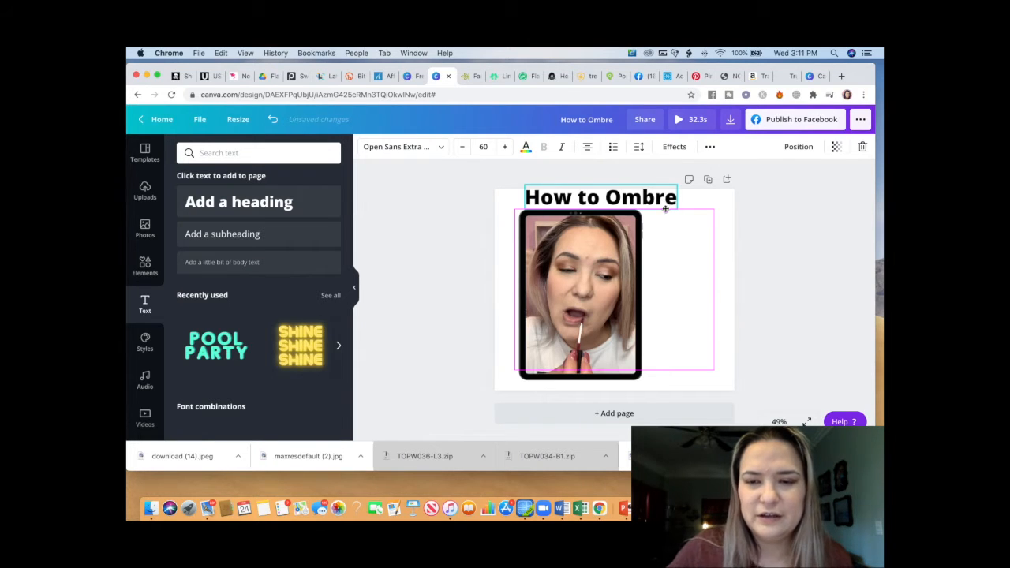
click(728, 354)
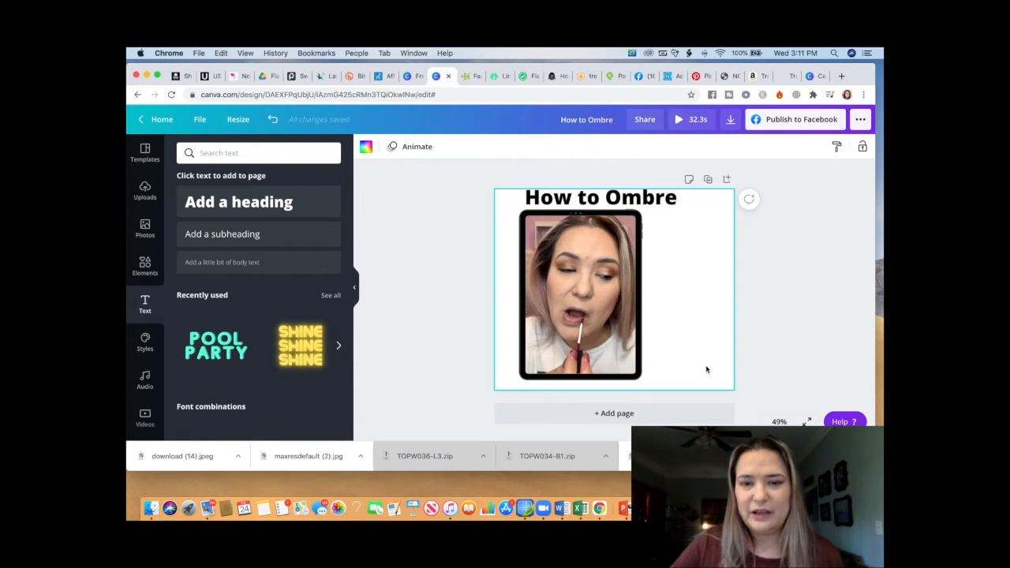
- Search the photos for "lips" and add the red lip-print pattern photo to the page
click(145, 266)
click(147, 227)
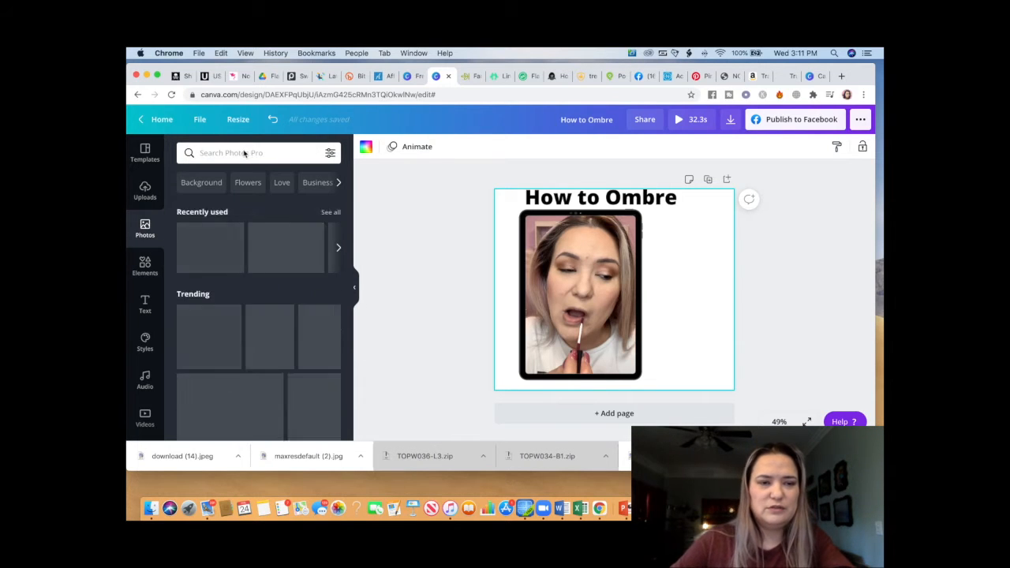
click(241, 152)
text(lis)
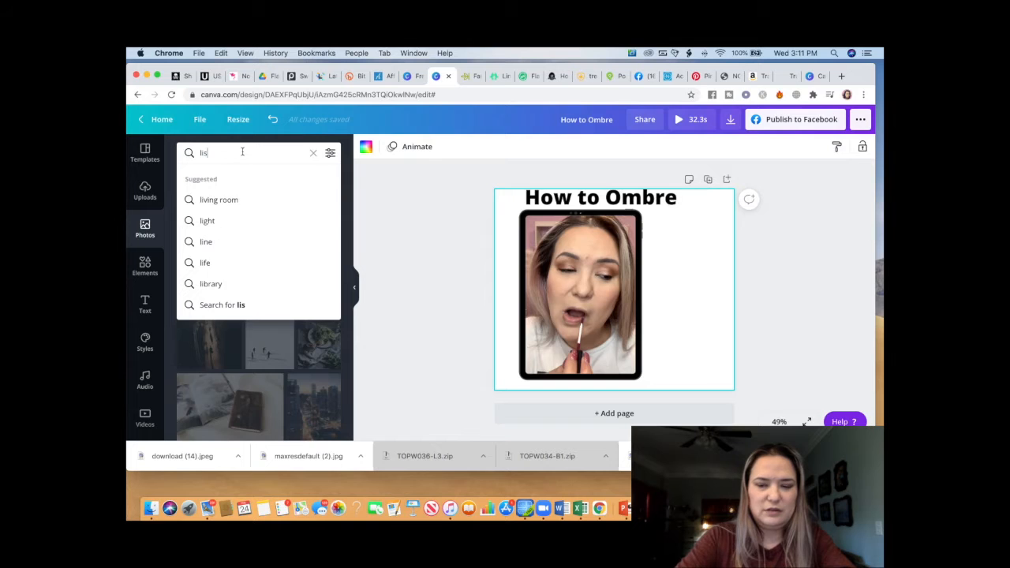
key(BackSpace)
text(ps)
key(Return)
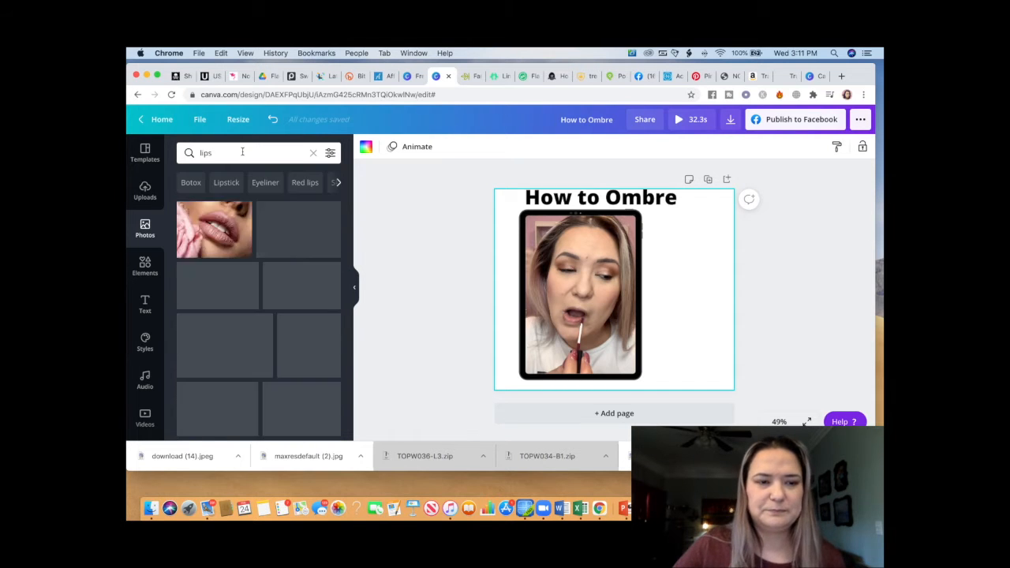
drag(217, 223, 554, 234)
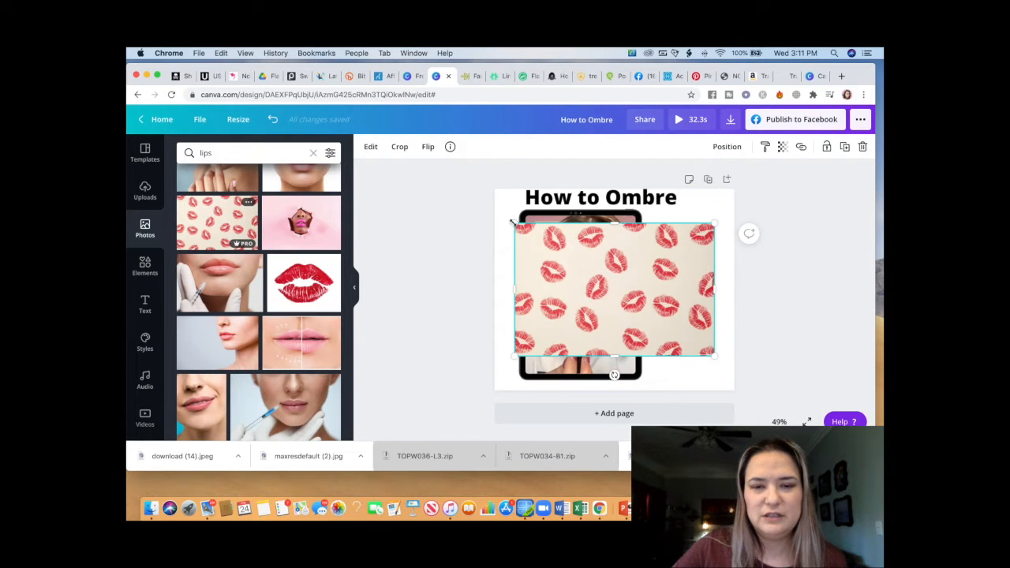
- Stretch the lip-print photo on all sides until it covers the whole page
drag(500, 212, 482, 198)
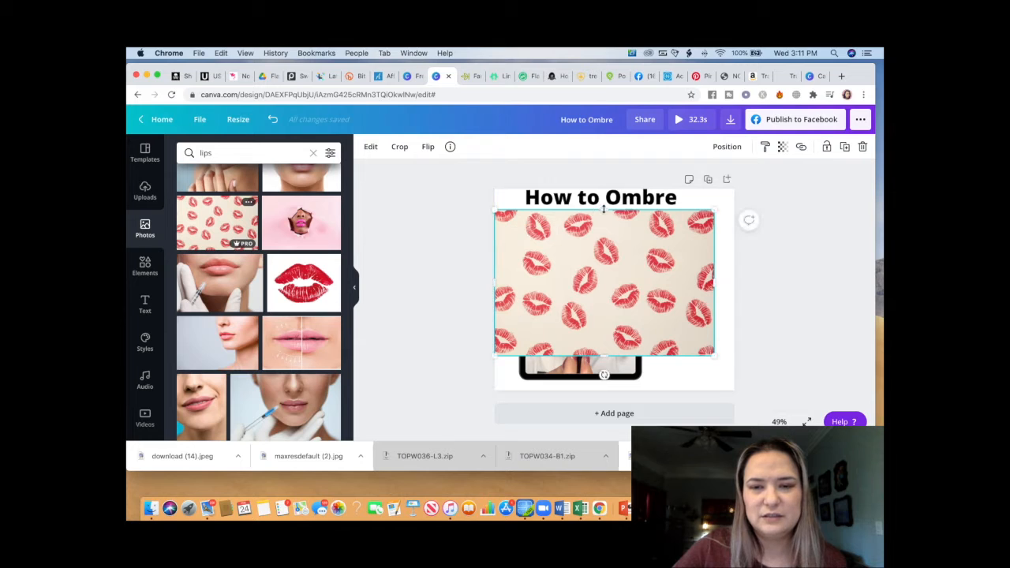
drag(604, 189, 604, 187)
drag(714, 273, 734, 270)
drag(614, 356, 620, 391)
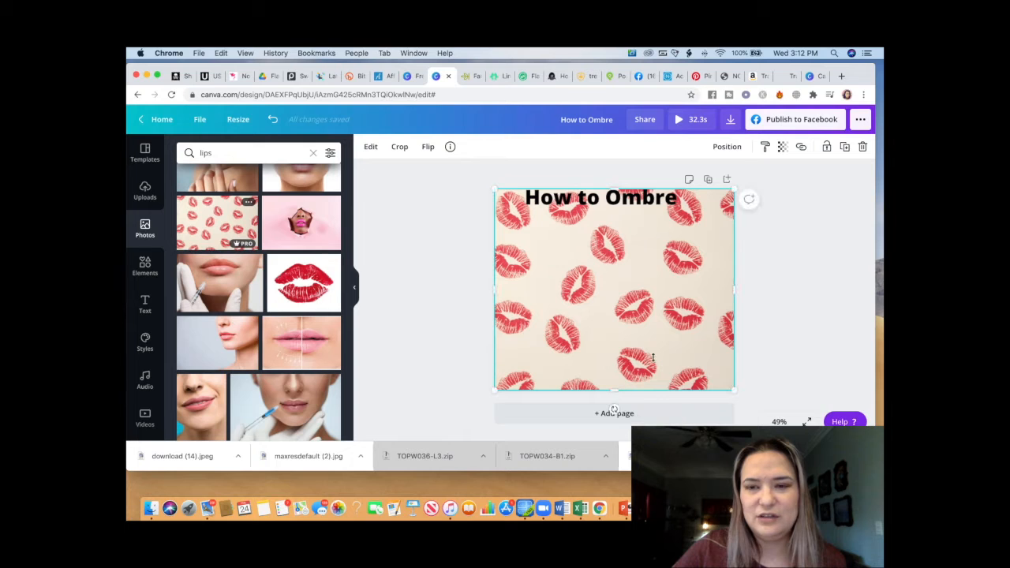
- Send the lip-print photo backward behind the tablet frame and the heading
click(728, 149)
click(694, 178)
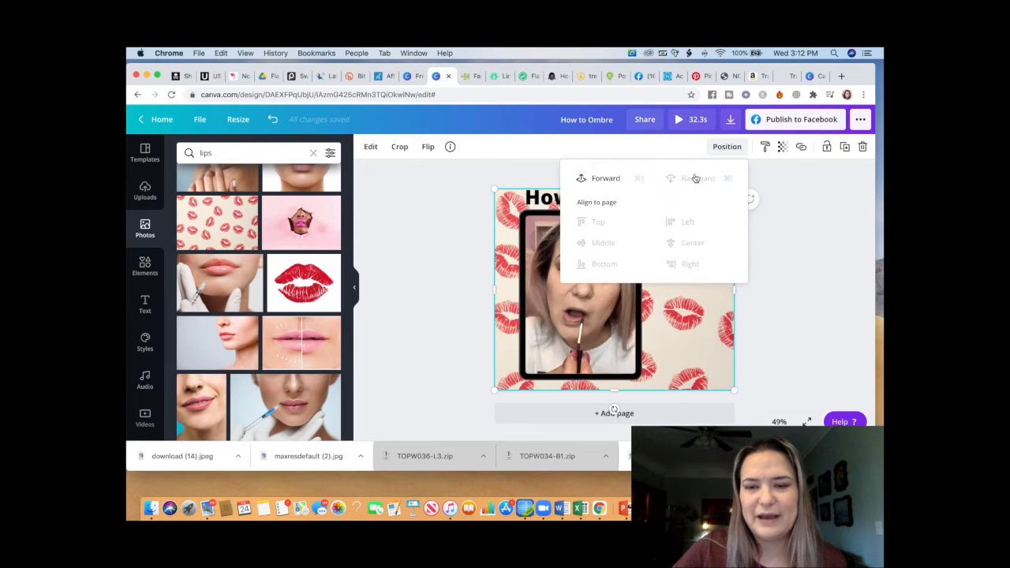
click(786, 320)
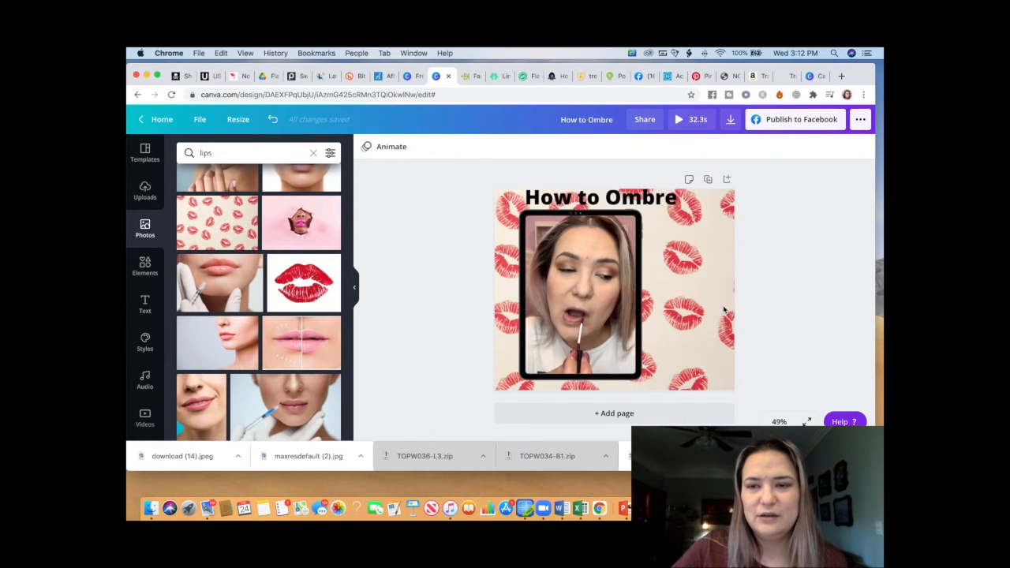
- Fade the lip-print background by lowering its transparency value to roughly the middle of the range
double_click(706, 267)
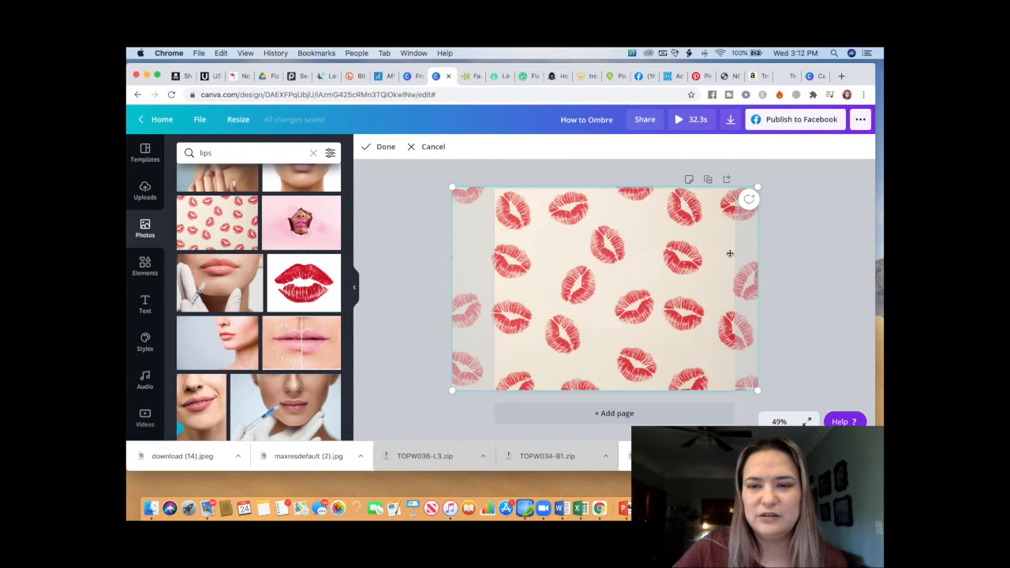
click(392, 148)
click(818, 147)
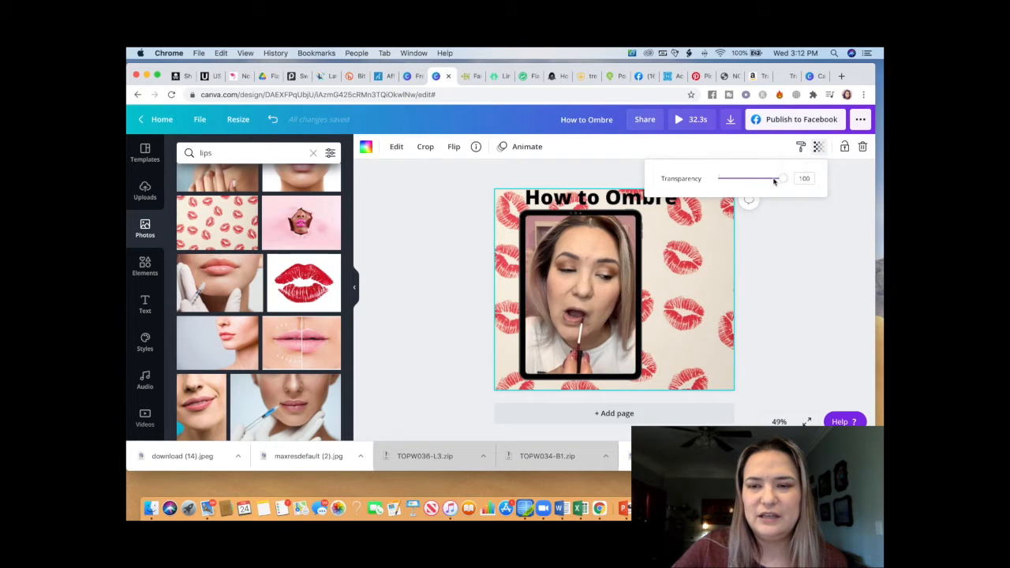
drag(780, 180, 746, 180)
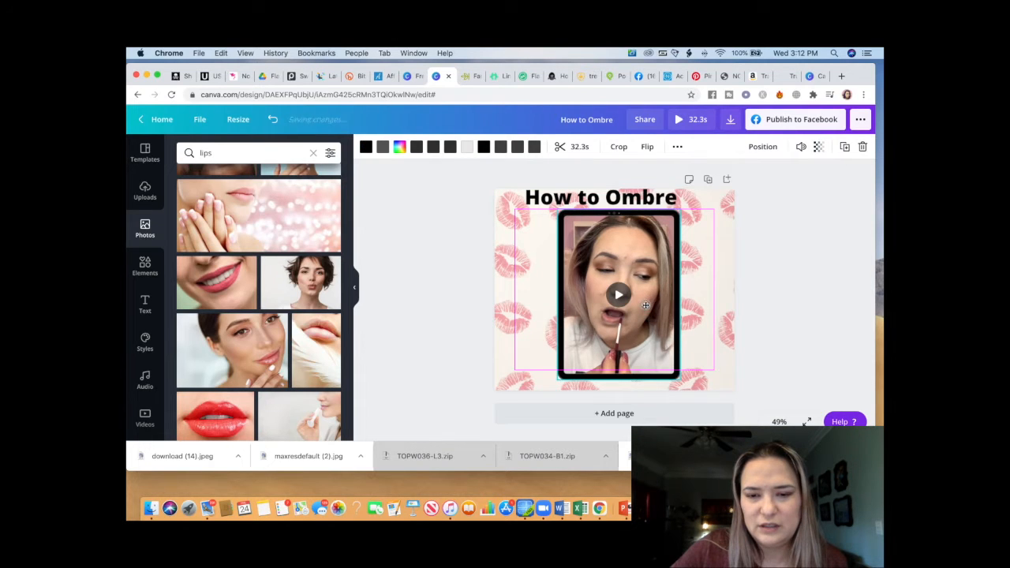
- Centre the tablet frame and the "How to Ombre" heading horizontally on the page
drag(644, 203, 658, 203)
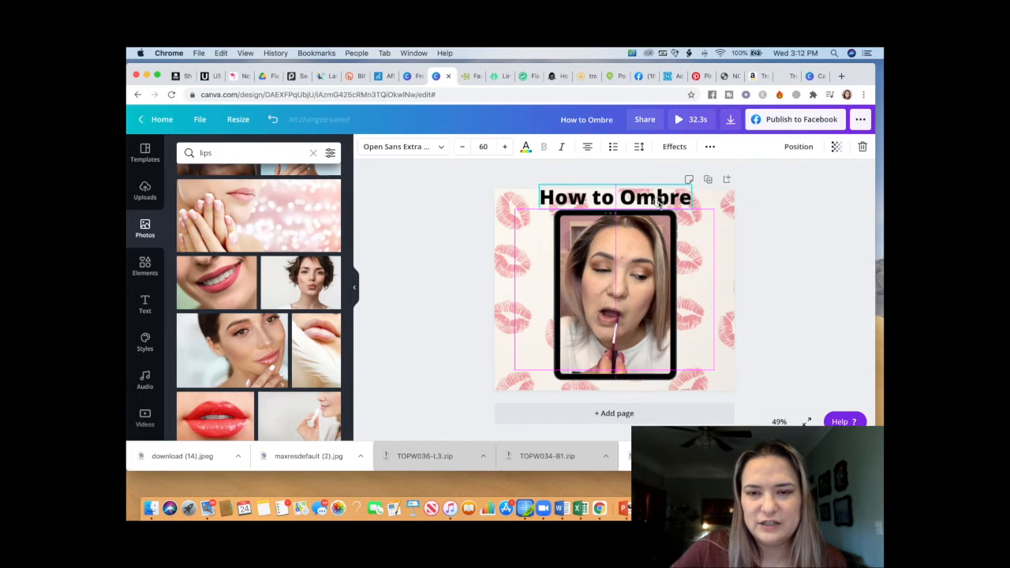
click(712, 329)
- Search the elements for "confetti" and add the free animated gold confetti to the page
click(145, 266)
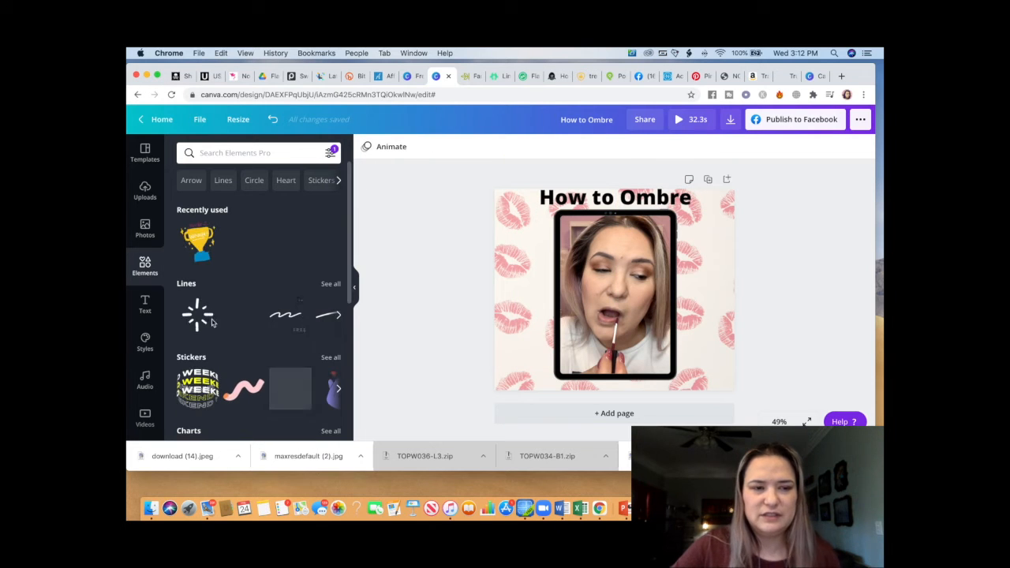
click(248, 154)
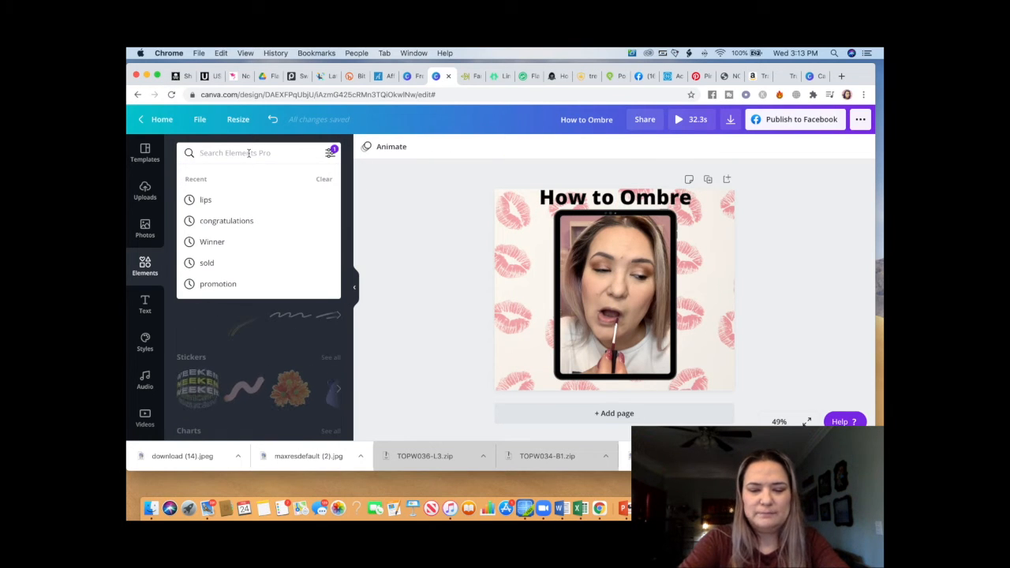
text(co)
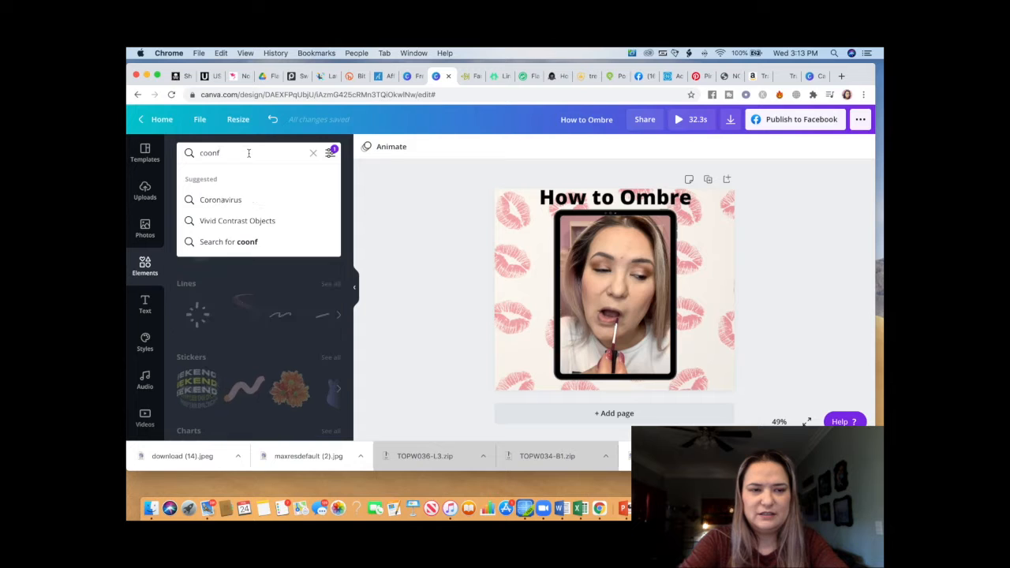
text(nfetti)
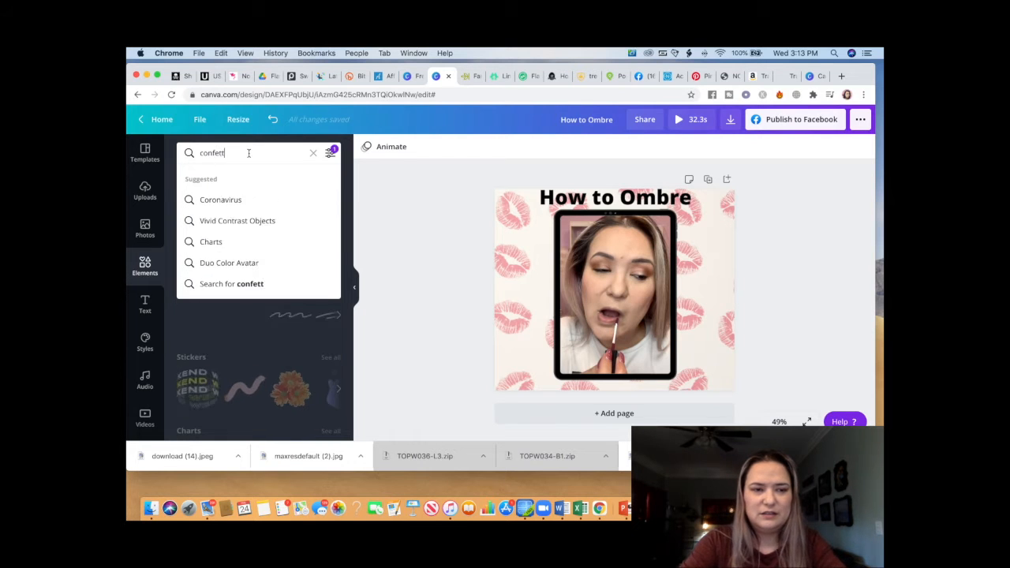
key(Return)
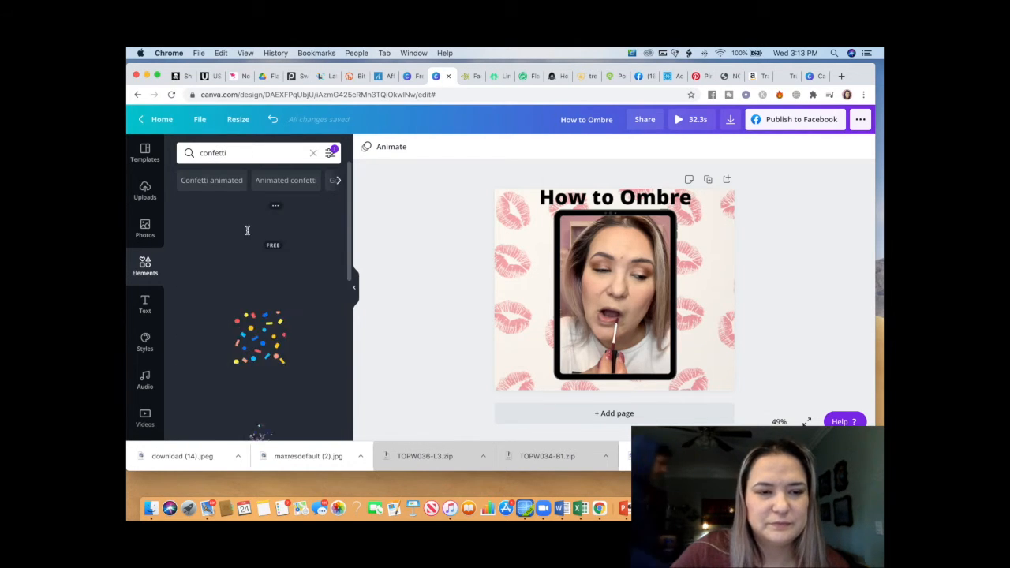
scroll(330, 259, down, 5)
click(319, 266)
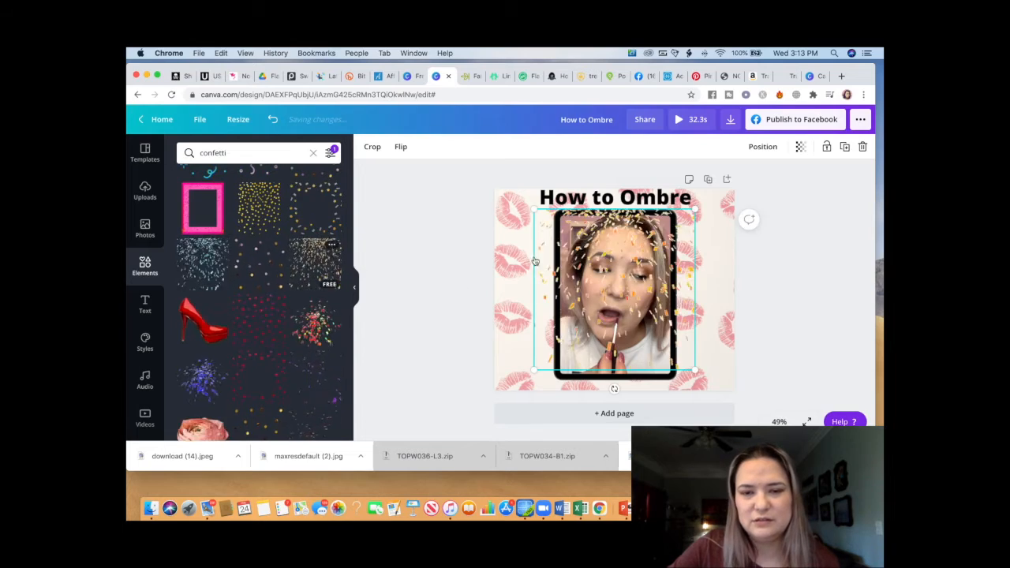
- Enlarge the gold confetti to about 958 × 958 to cover the page and send it behind the tablet frame and heading
drag(532, 207, 513, 191)
drag(513, 368, 521, 389)
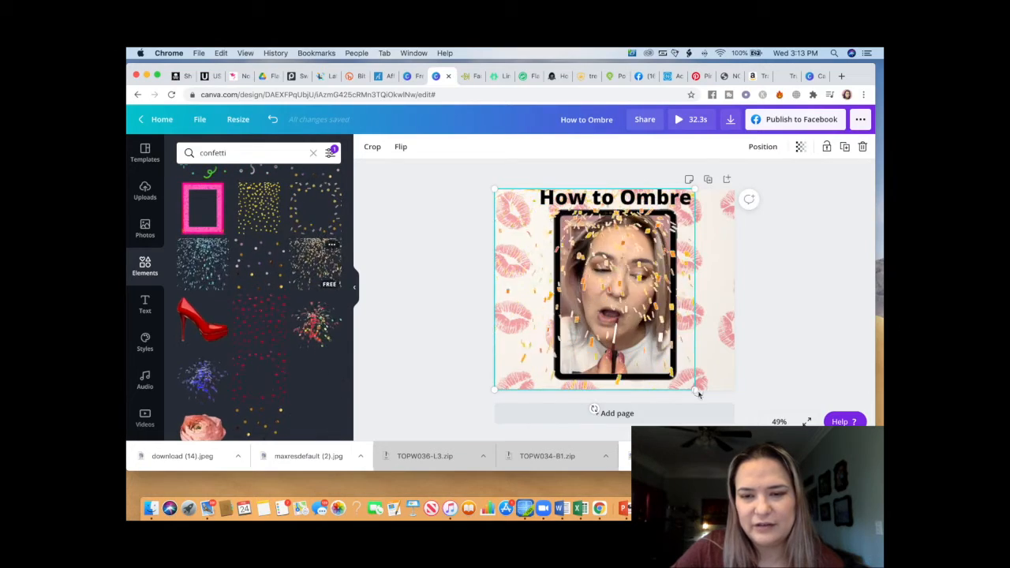
drag(695, 389, 778, 409)
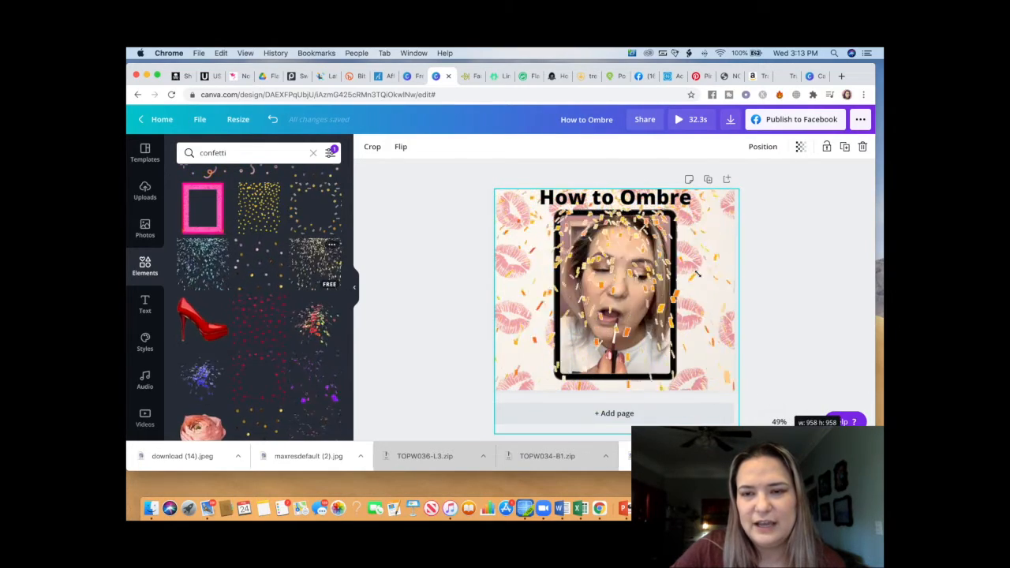
click(763, 148)
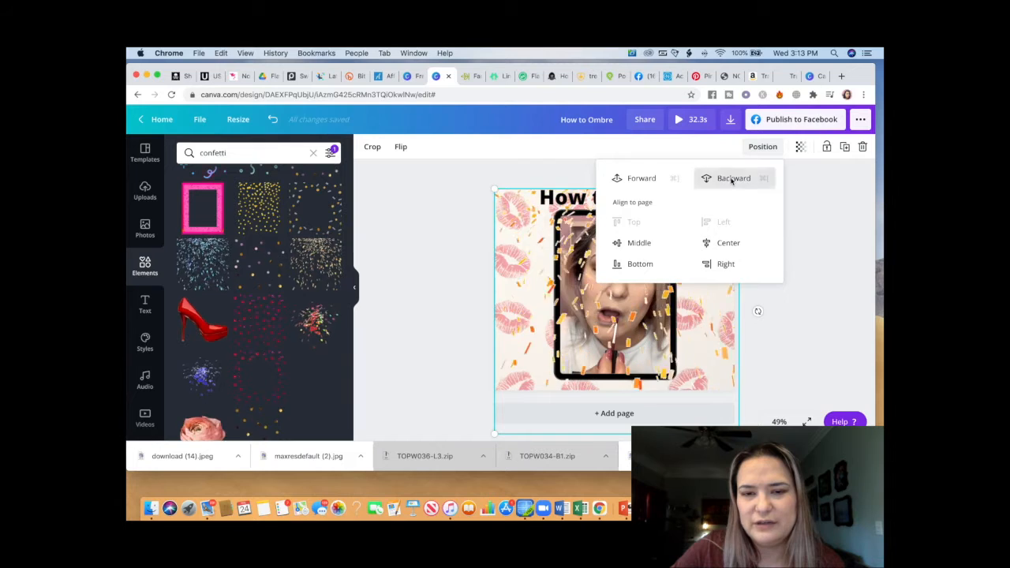
click(781, 348)
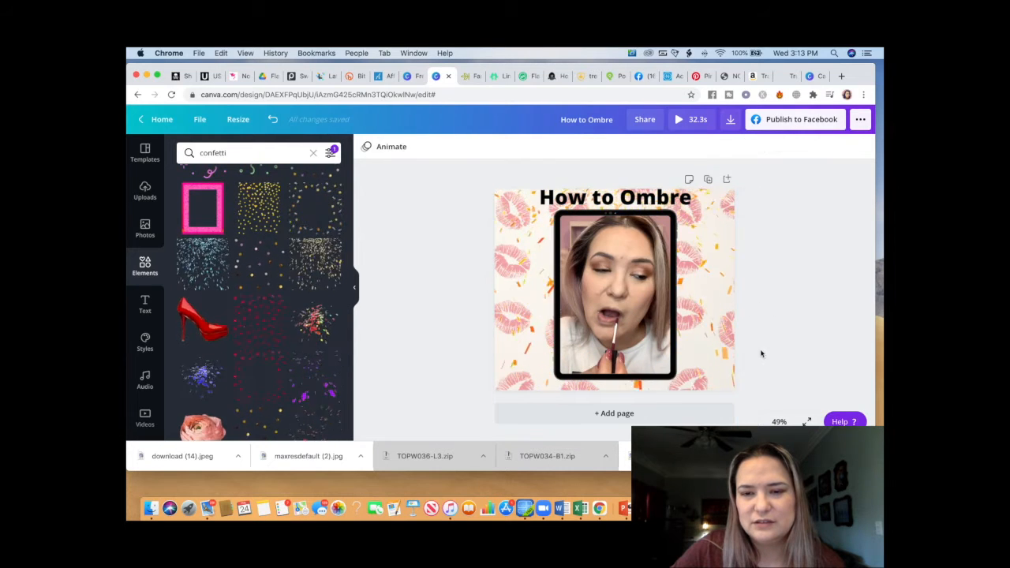
- Enlarge the tablet frame down to the lower edge of the page and recentre it under the heading
click(653, 361)
drag(685, 385, 685, 387)
click(522, 249)
click(579, 265)
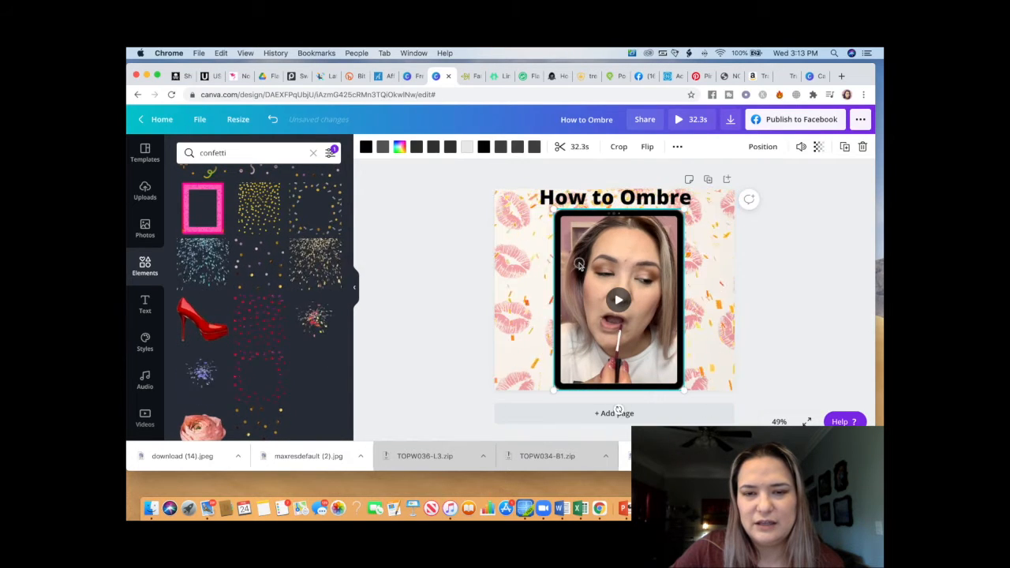
click(685, 273)
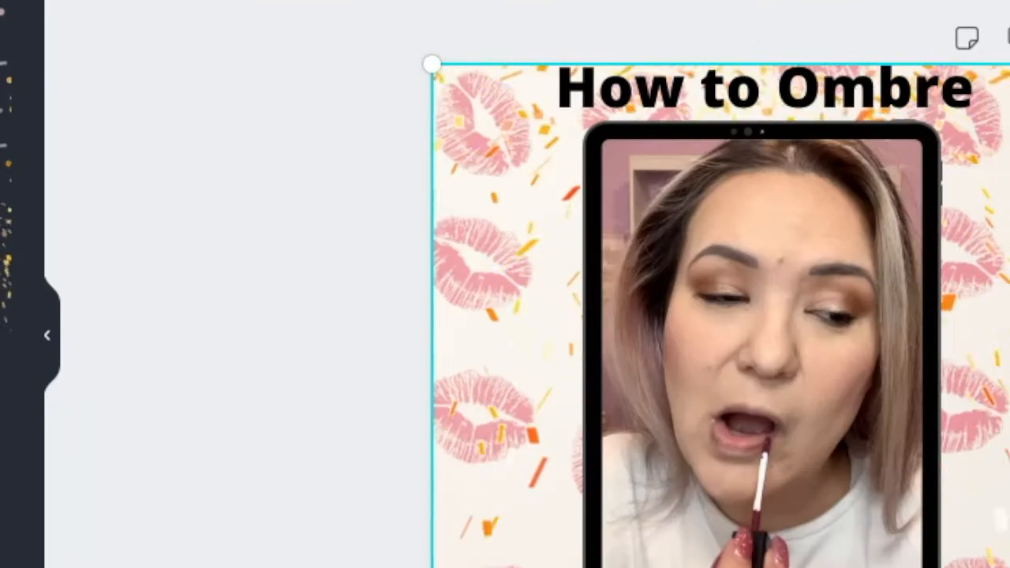
- Preview the finished design and download it as an MP4 video
click(680, 119)
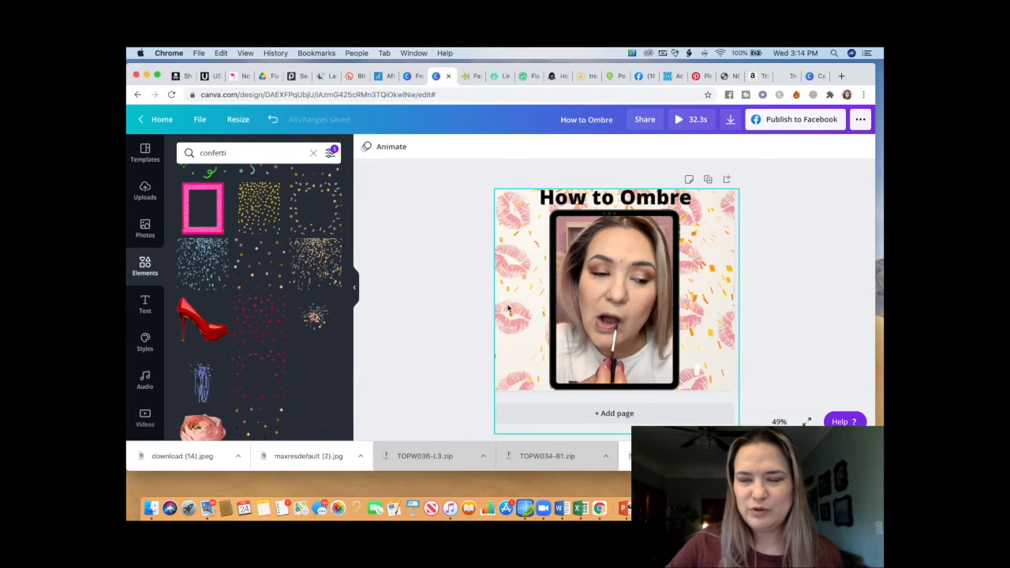
click(859, 121)
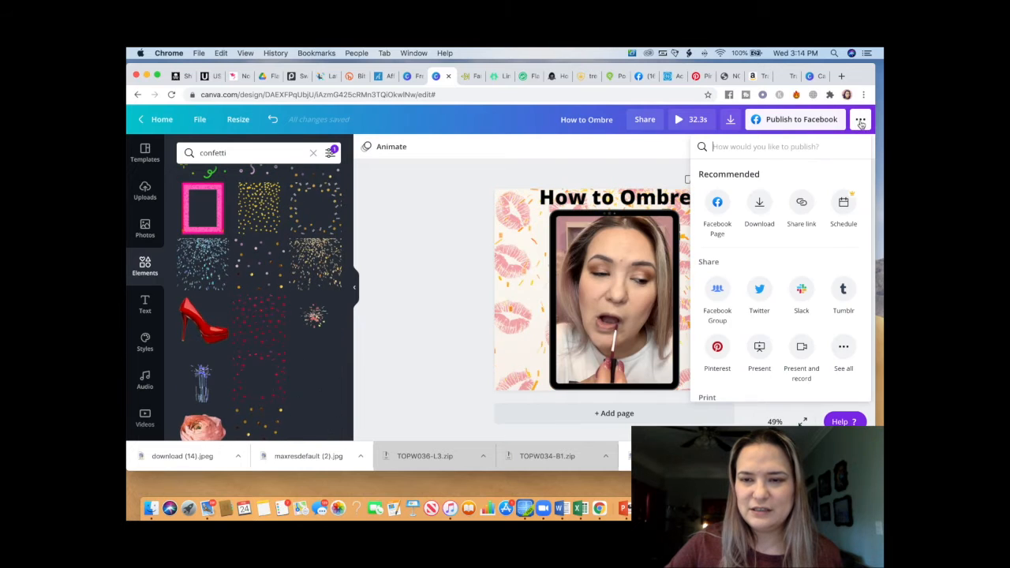
click(760, 206)
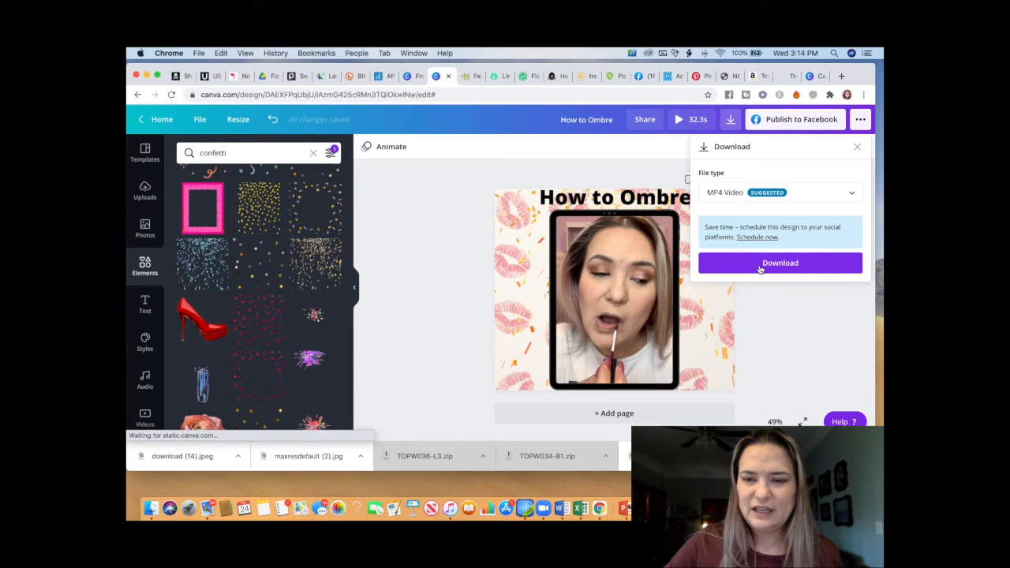
click(760, 265)
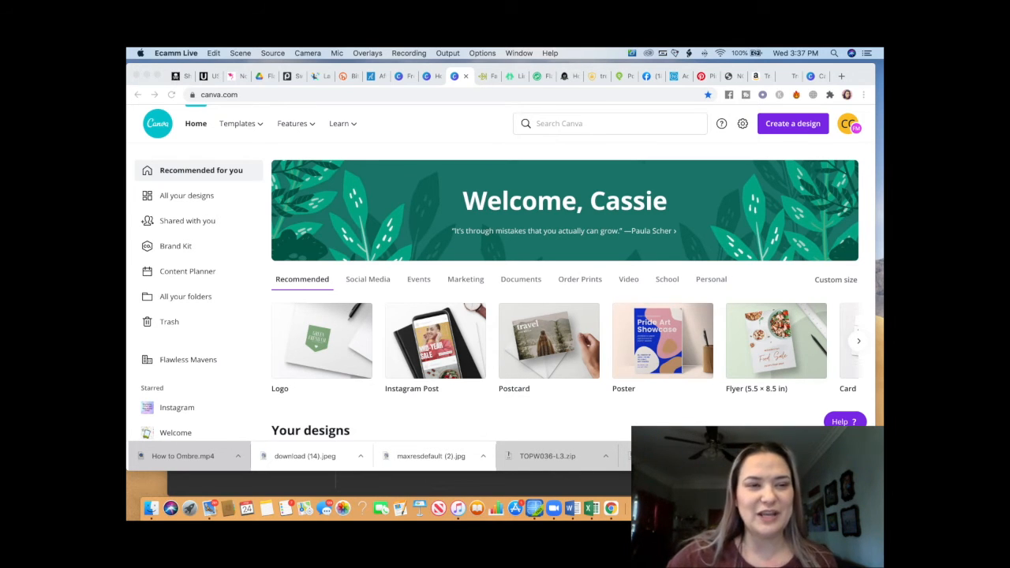
- Create a new blank Facebook Post design from the social media formats
click(337, 282)
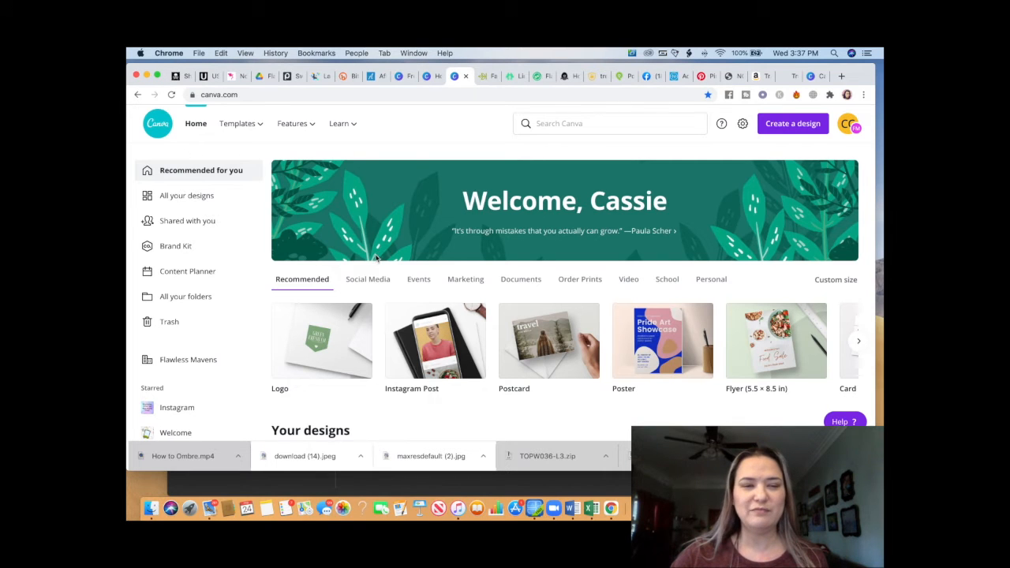
click(383, 282)
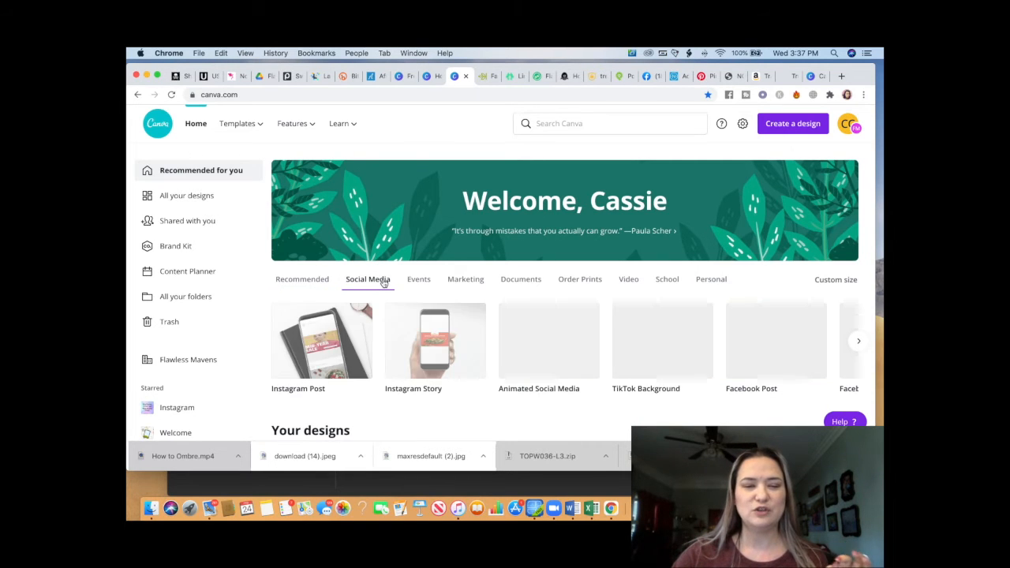
click(770, 345)
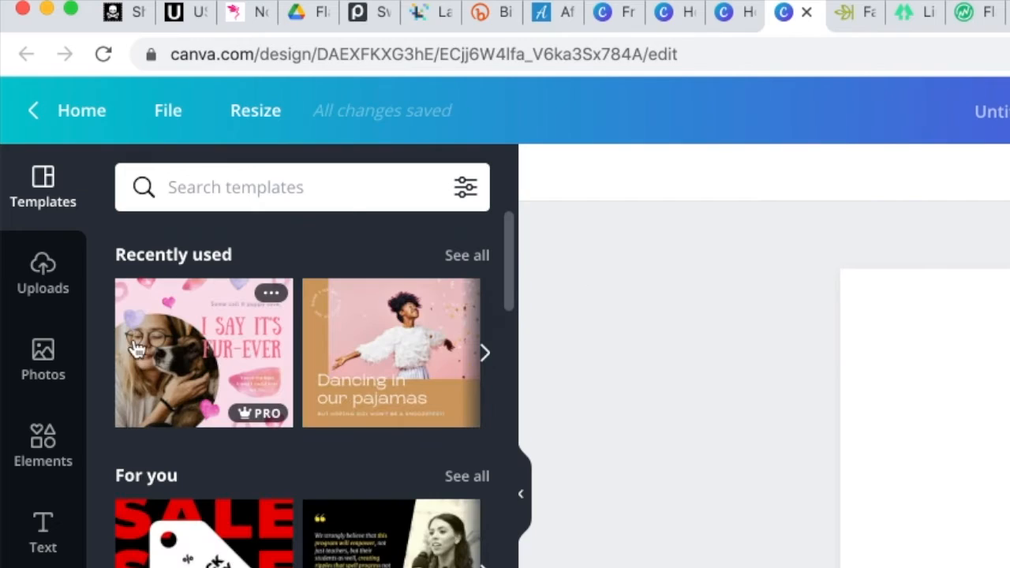
- Search the photos for "spa" in the new design
click(43, 353)
click(210, 190)
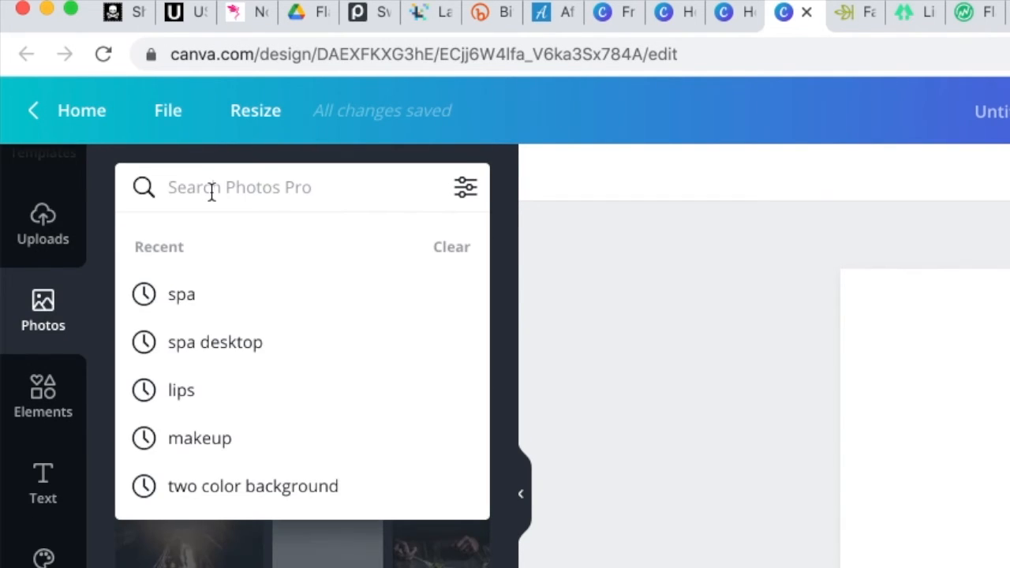
text(spa)
key(Return)
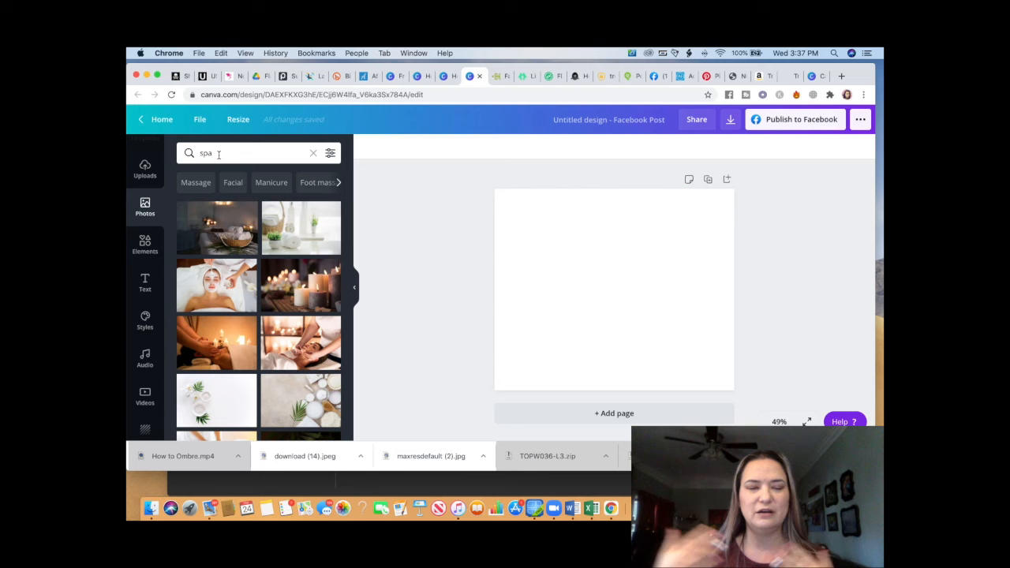
- Add the spa flat-lay photo with the green leaf and white jars and stretch it to fill the whole page
scroll(269, 213, down, 1)
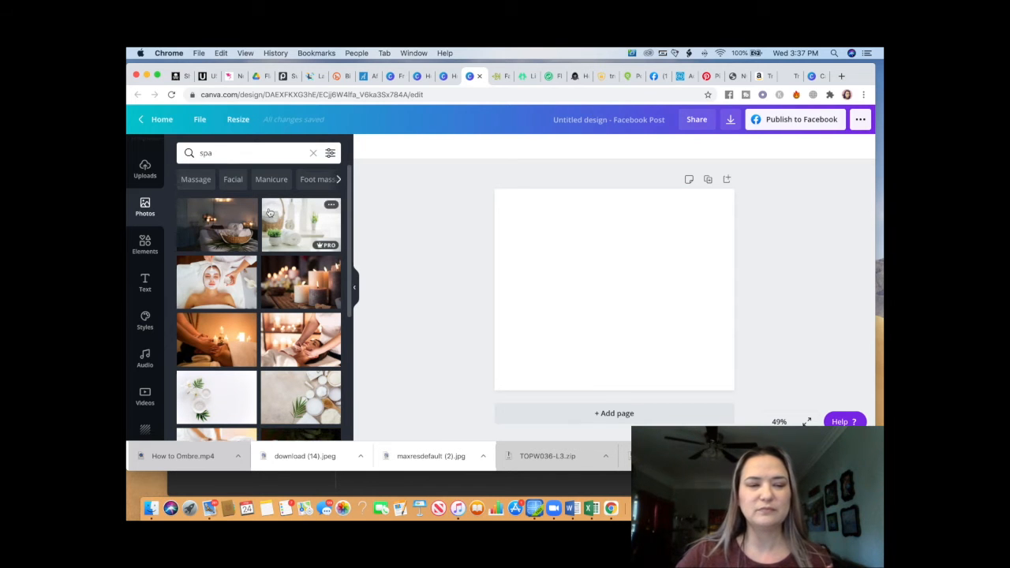
scroll(269, 213, down, 2)
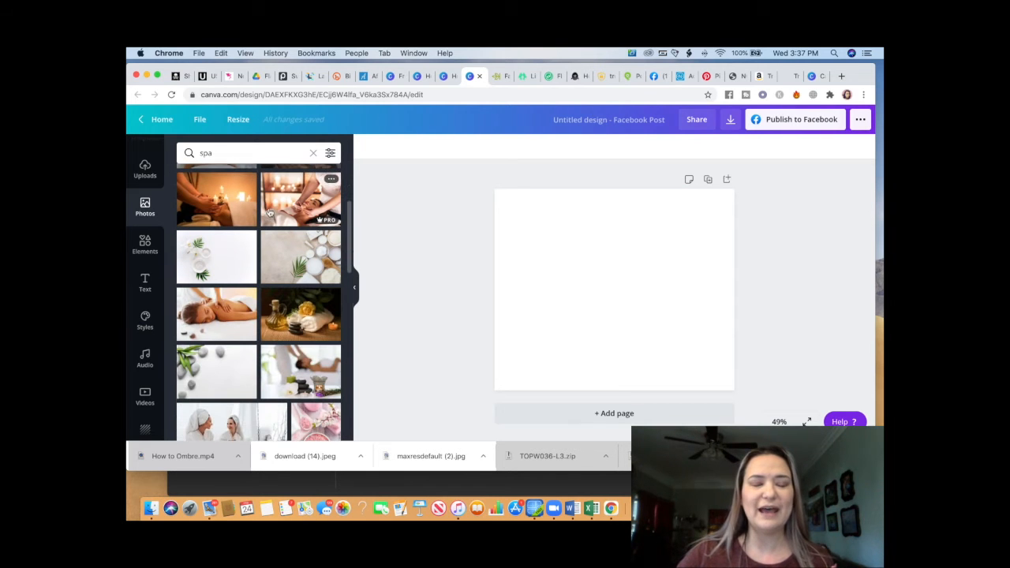
click(288, 260)
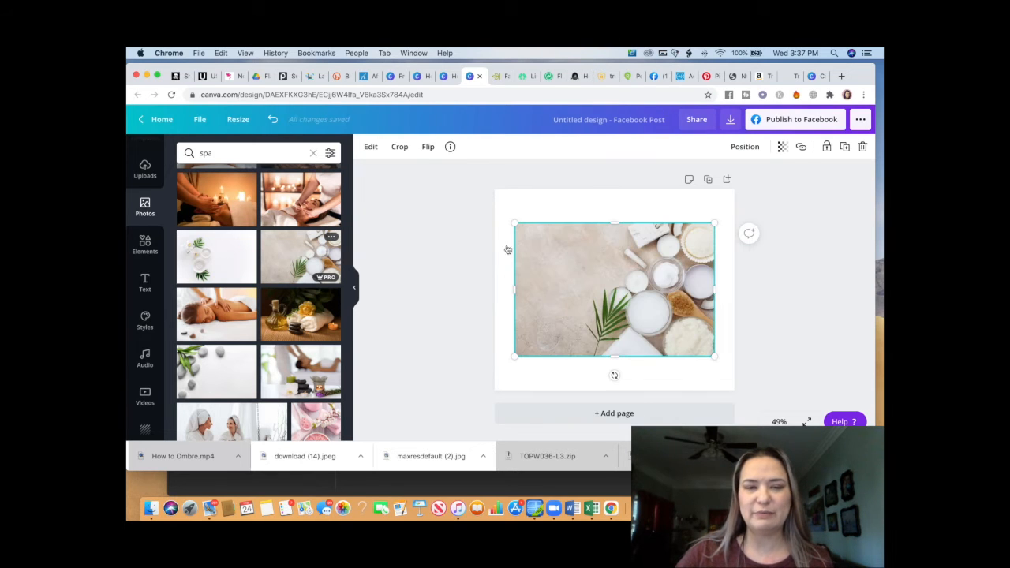
drag(506, 217, 493, 209)
drag(718, 206, 734, 195)
drag(614, 196, 614, 188)
drag(615, 356, 614, 390)
click(430, 370)
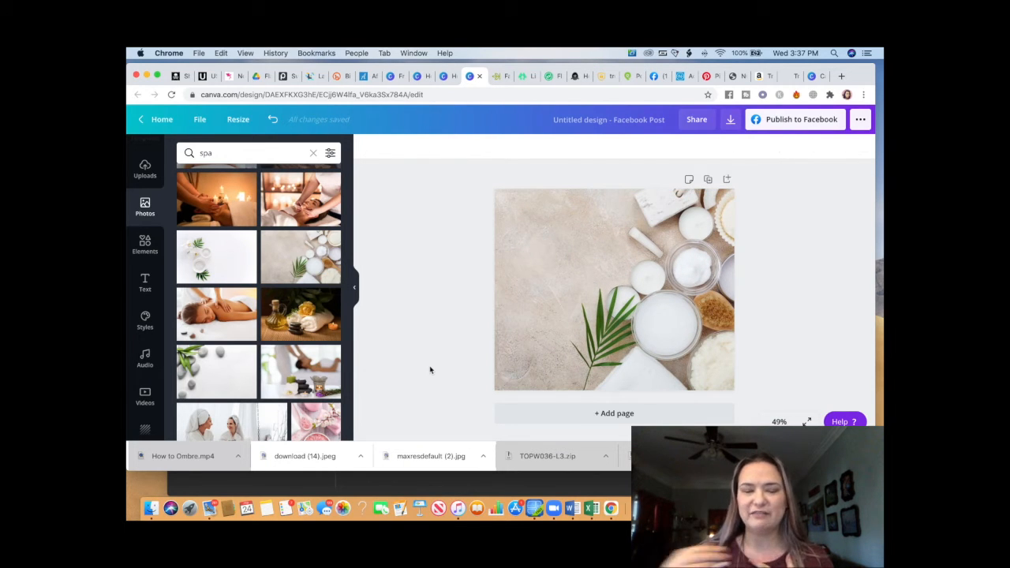
- Insert the uploaded portrait of the woman in red and remove its background with Background Remover
click(146, 168)
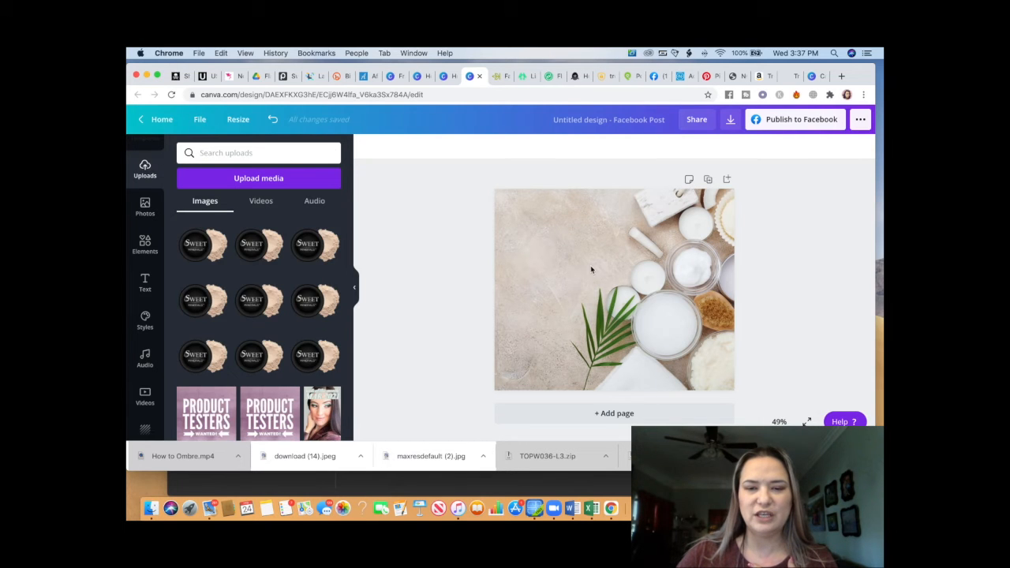
click(265, 261)
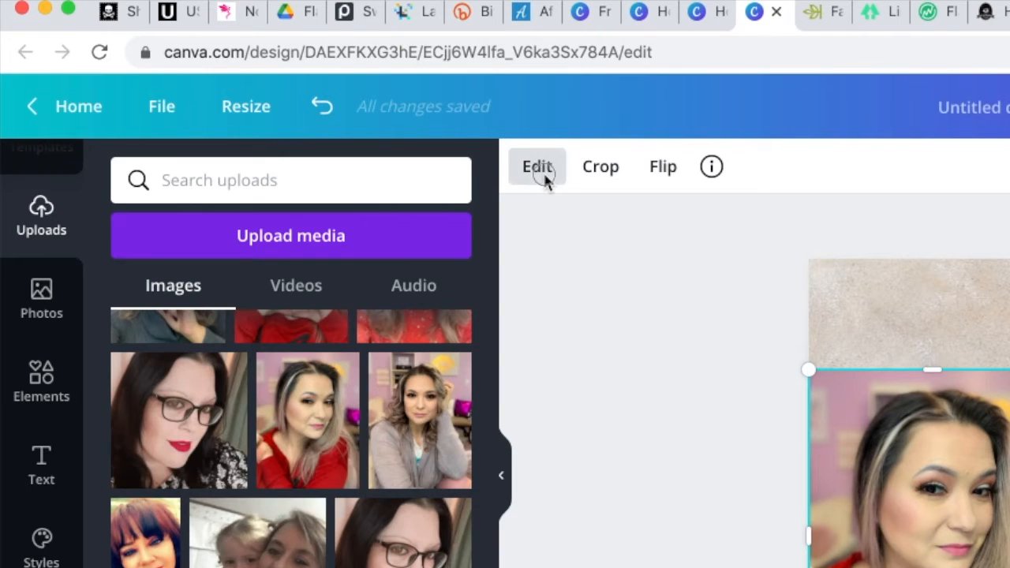
click(374, 154)
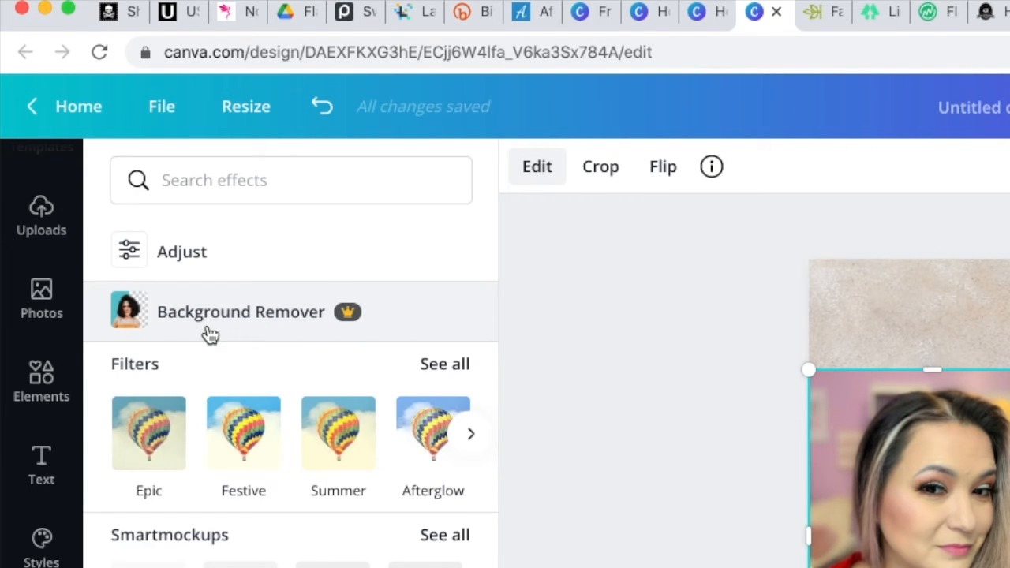
click(288, 326)
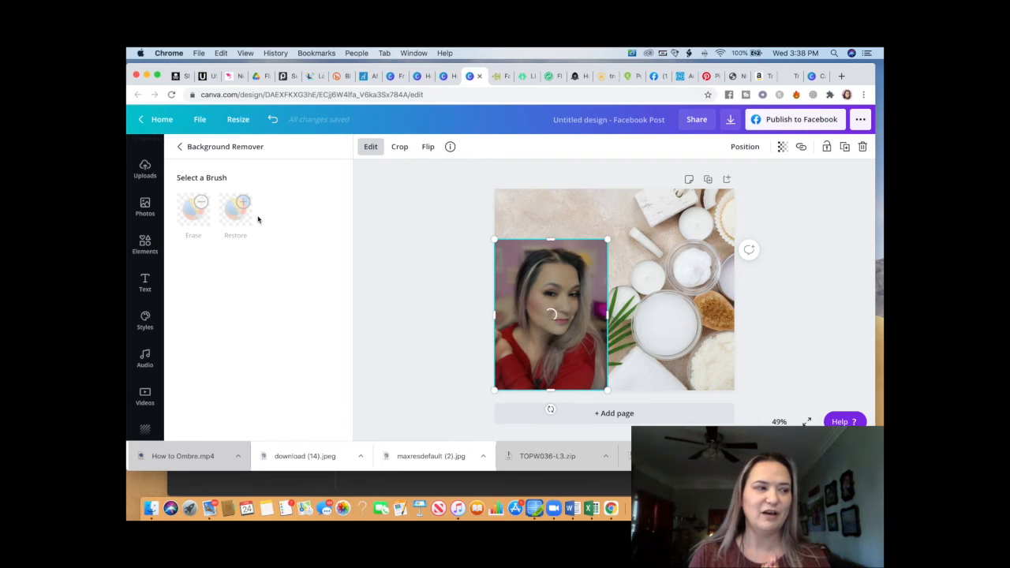
click(499, 250)
- Try flipping the portrait horizontally and undo the flip
click(427, 147)
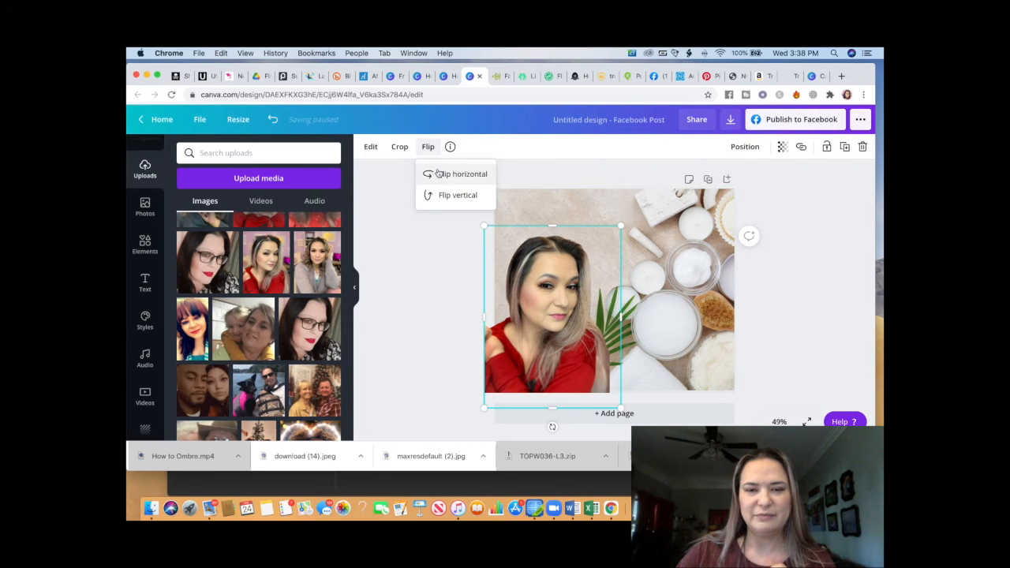
click(437, 282)
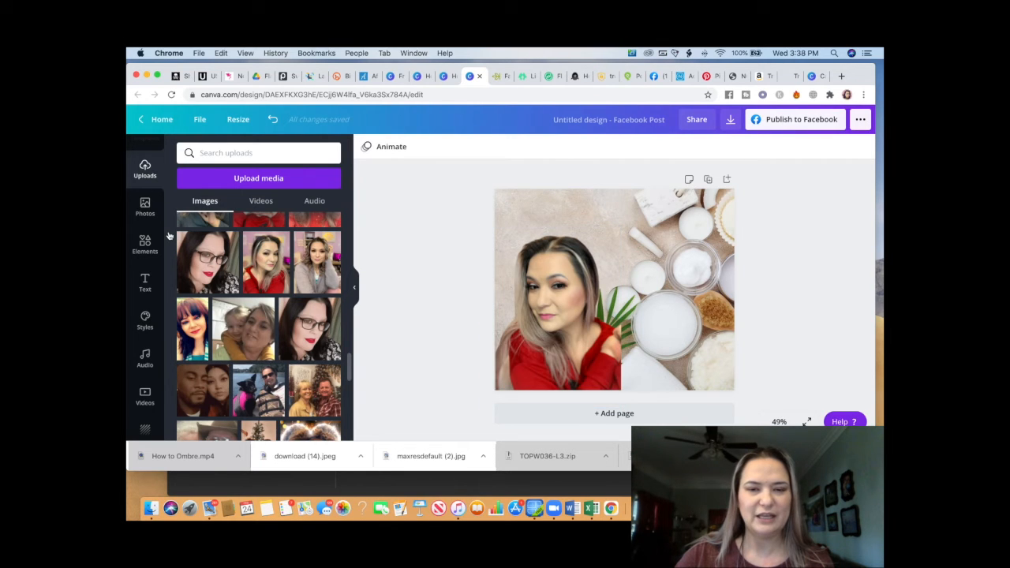
click(272, 119)
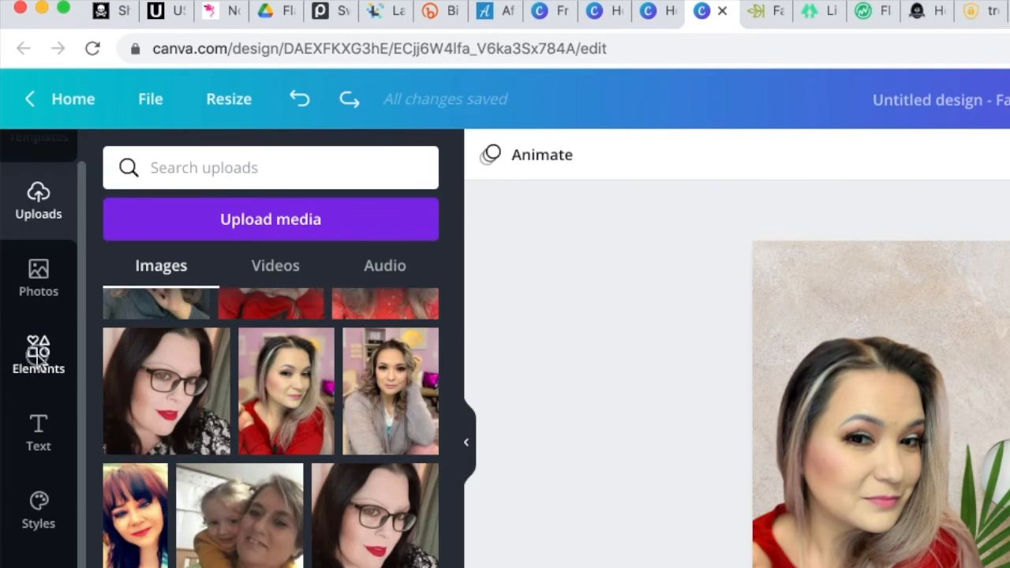
- Search the elements for "bamboo" and place an enlarged green leafy branch over the lower part of the portrait
click(144, 245)
click(244, 168)
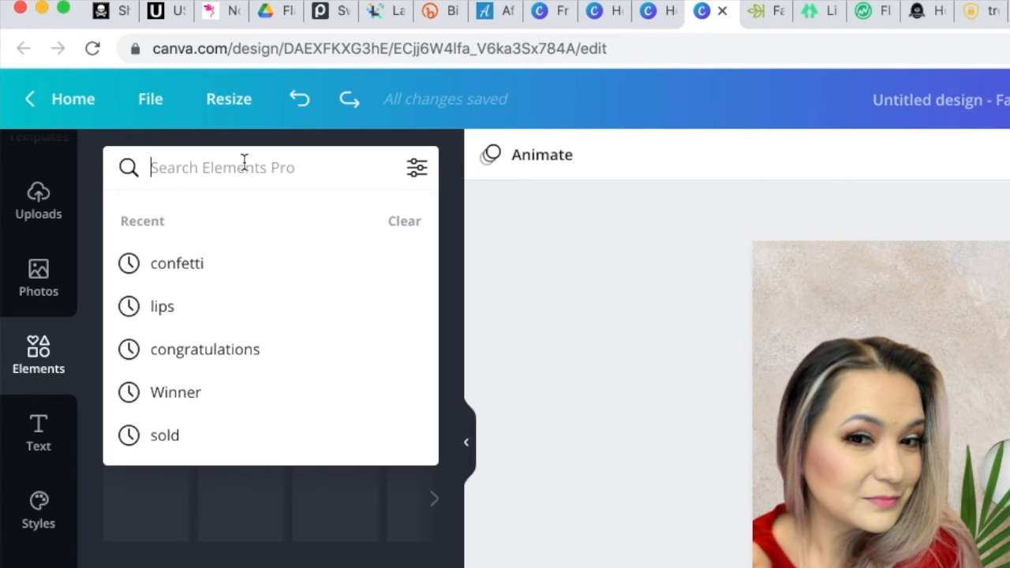
text(bamboo)
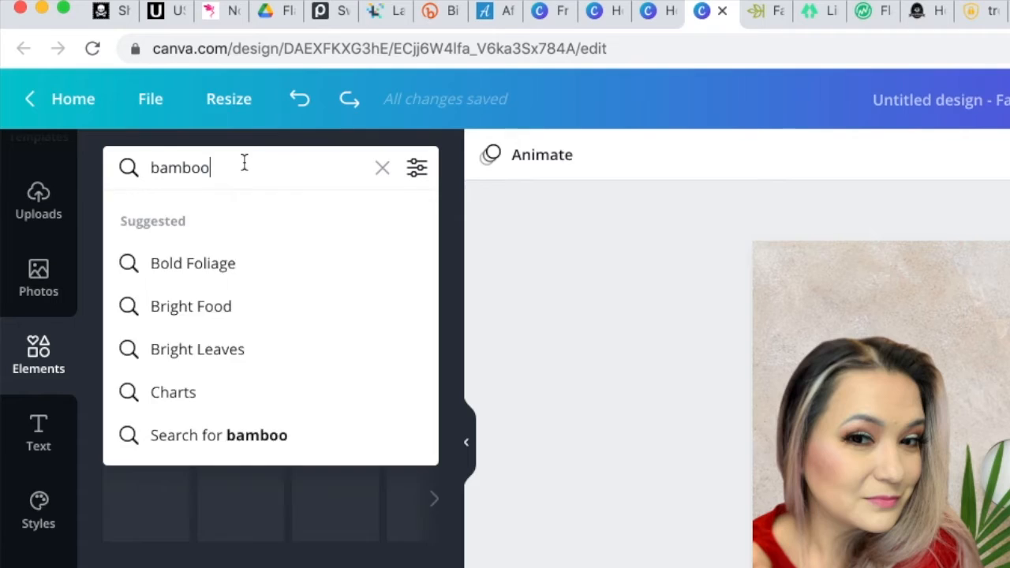
key(Return)
scroll(321, 347, down, 3)
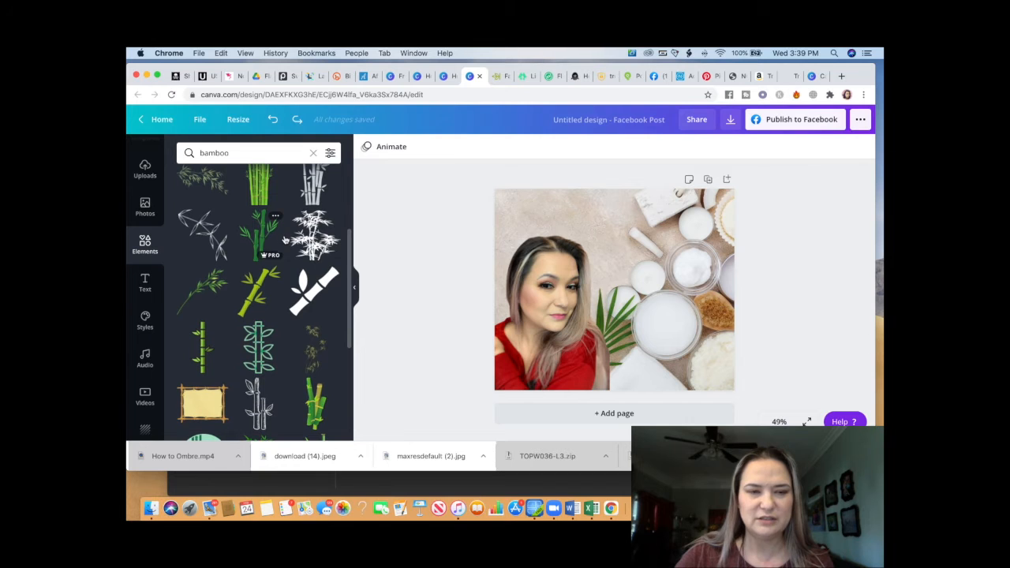
click(207, 290)
drag(631, 283, 614, 350)
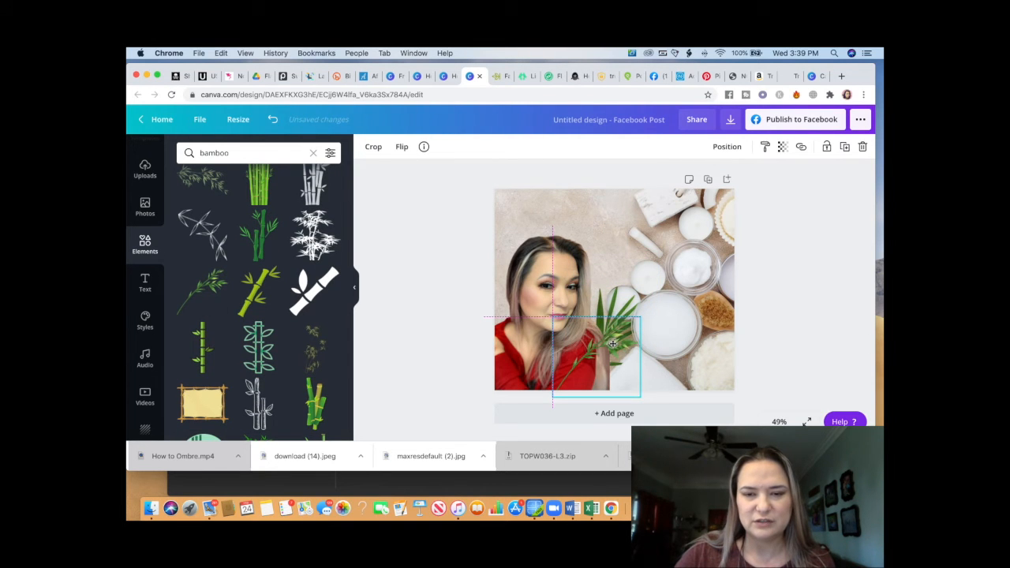
drag(640, 394, 687, 438)
drag(642, 352, 599, 361)
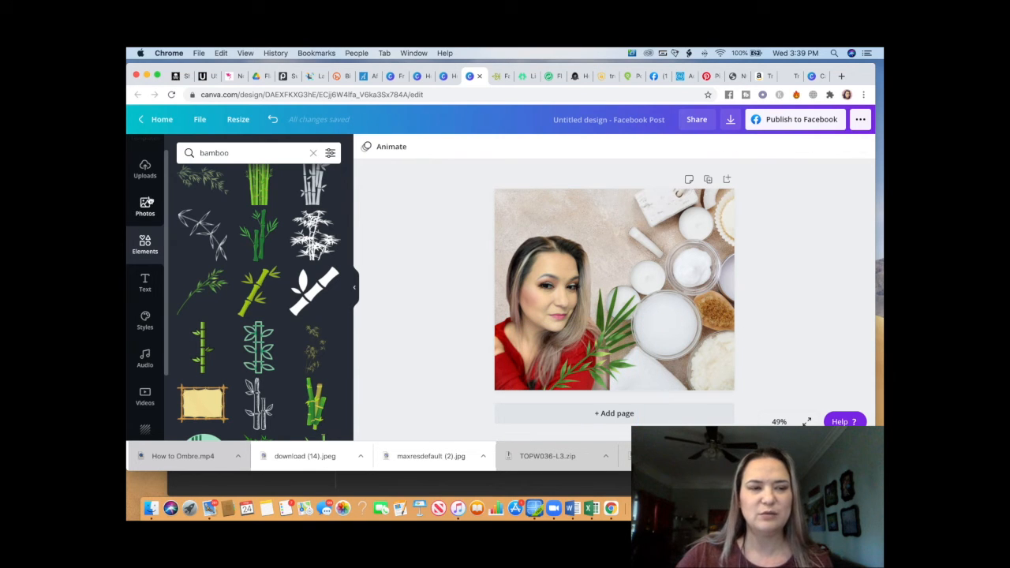
- Insert the uploaded skincare set photo, remove its background and move it to the lower edge of the page beside the portrait
click(140, 175)
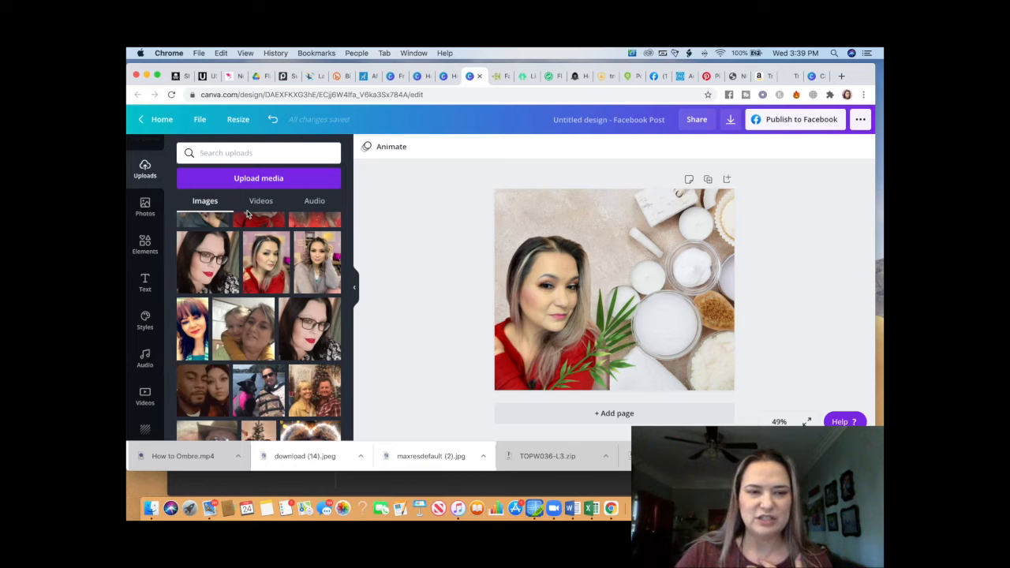
scroll(253, 241, down, 10)
click(258, 298)
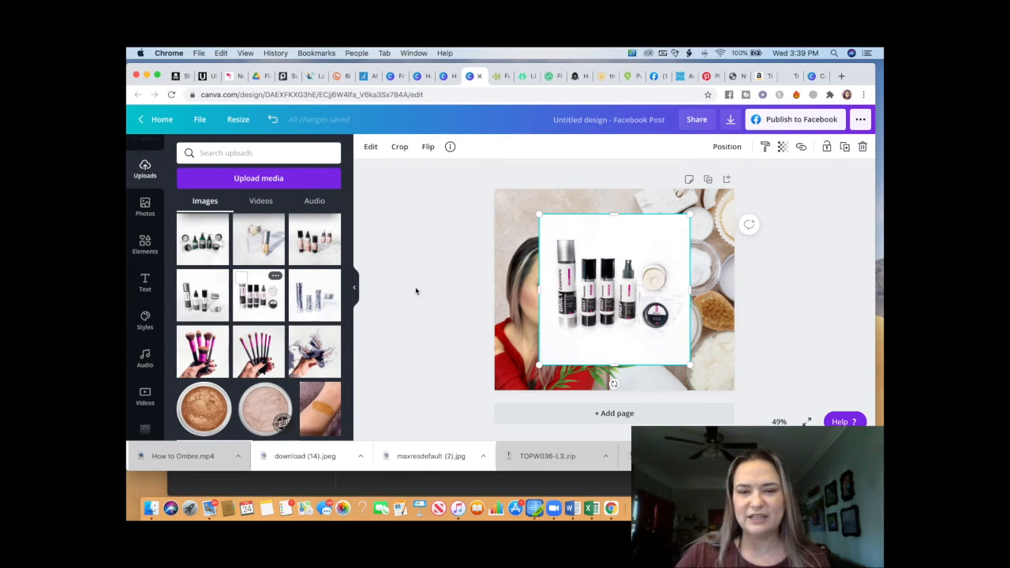
click(371, 147)
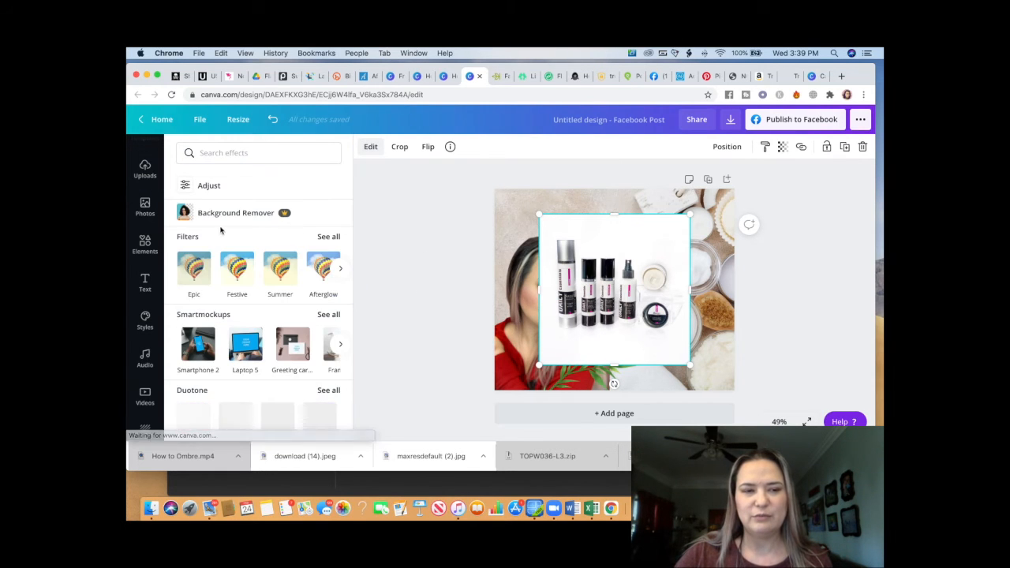
click(430, 238)
drag(674, 307, 691, 367)
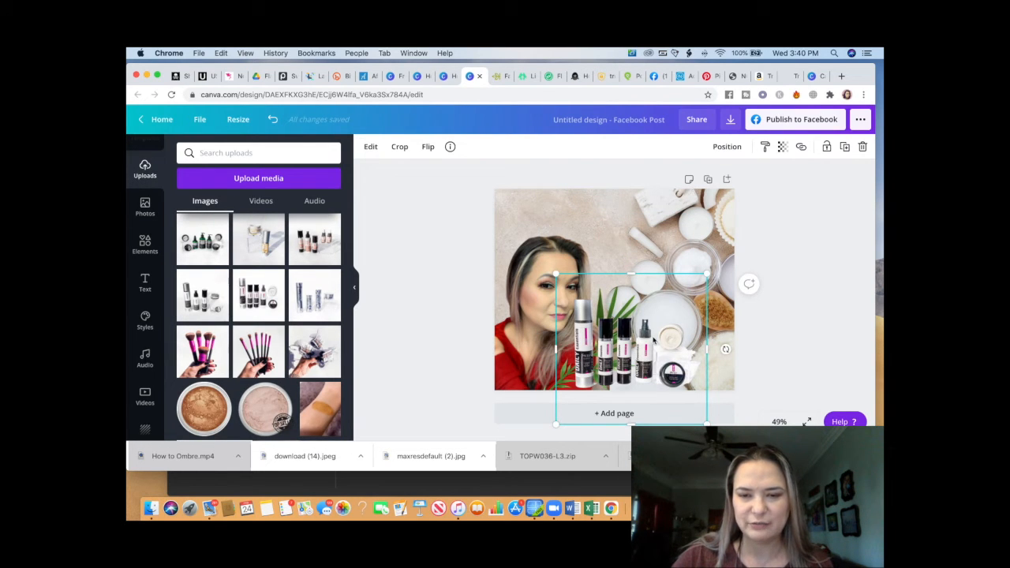
- Erase the two jars from the skincare image using brush size 33 and shift the remaining bottles away from the portrait's face
click(371, 157)
click(223, 210)
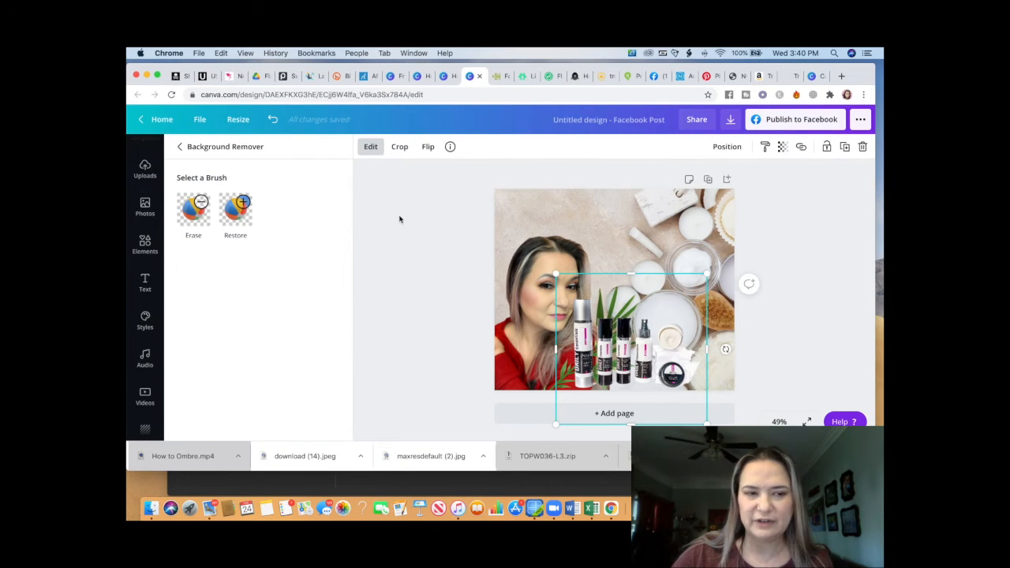
drag(216, 278, 197, 276)
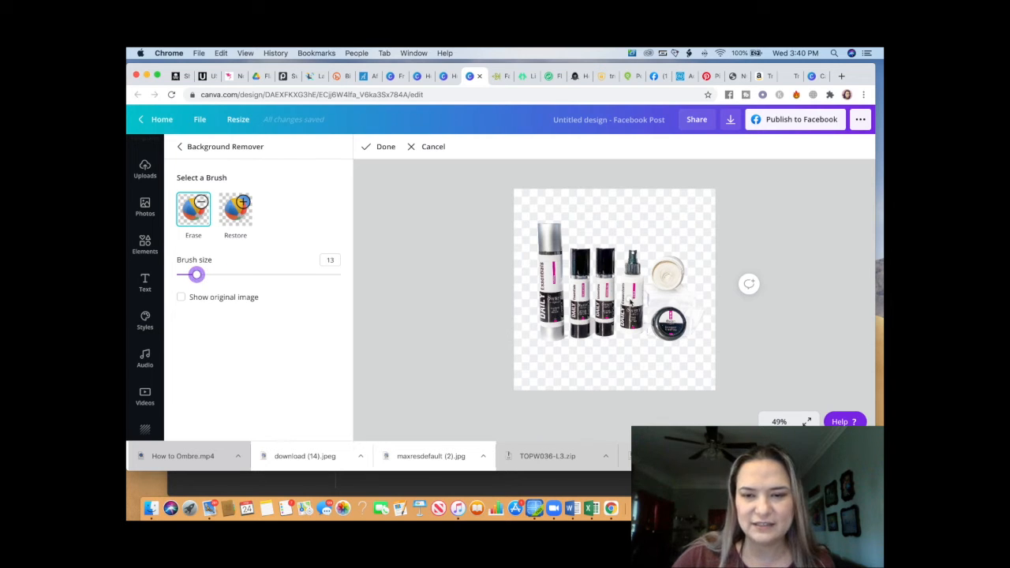
click(213, 275)
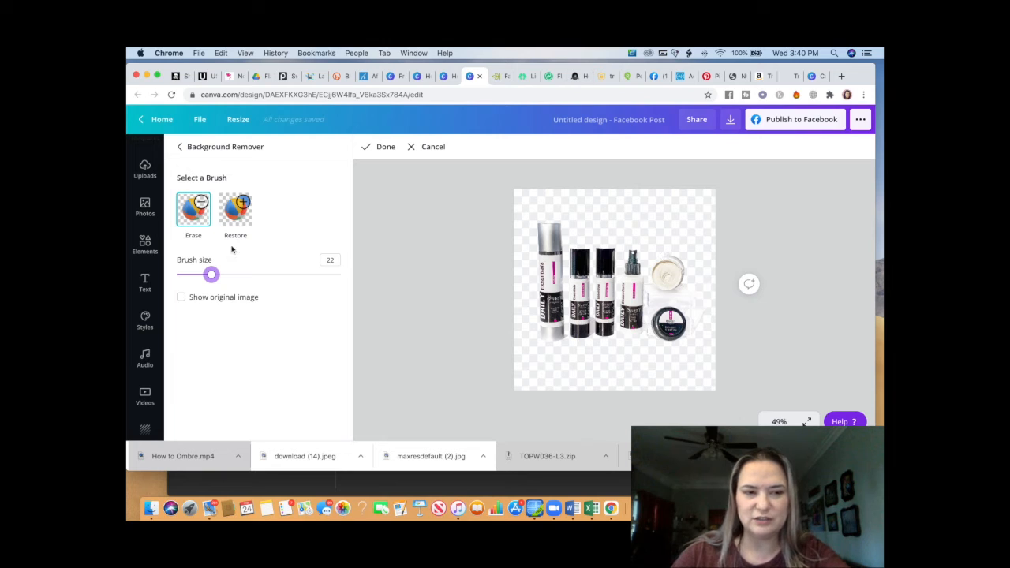
click(229, 275)
mouse_move(668, 269)
mouse_down()
mouse_move(671, 293)
mouse_move(674, 259)
mouse_move(672, 326)
mouse_move(683, 299)
mouse_move(684, 339)
mouse_move(697, 311)
mouse_move(691, 339)
mouse_move(694, 300)
mouse_move(670, 342)
mouse_move(679, 249)
mouse_move(680, 272)
mouse_move(665, 276)
mouse_move(659, 259)
mouse_move(655, 337)
mouse_move(656, 307)
mouse_up()
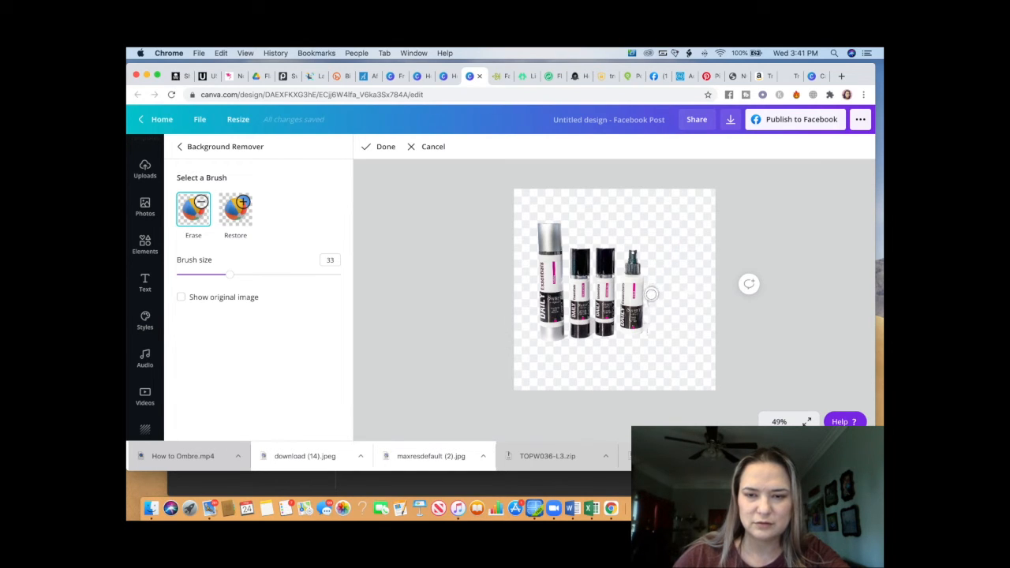
click(378, 147)
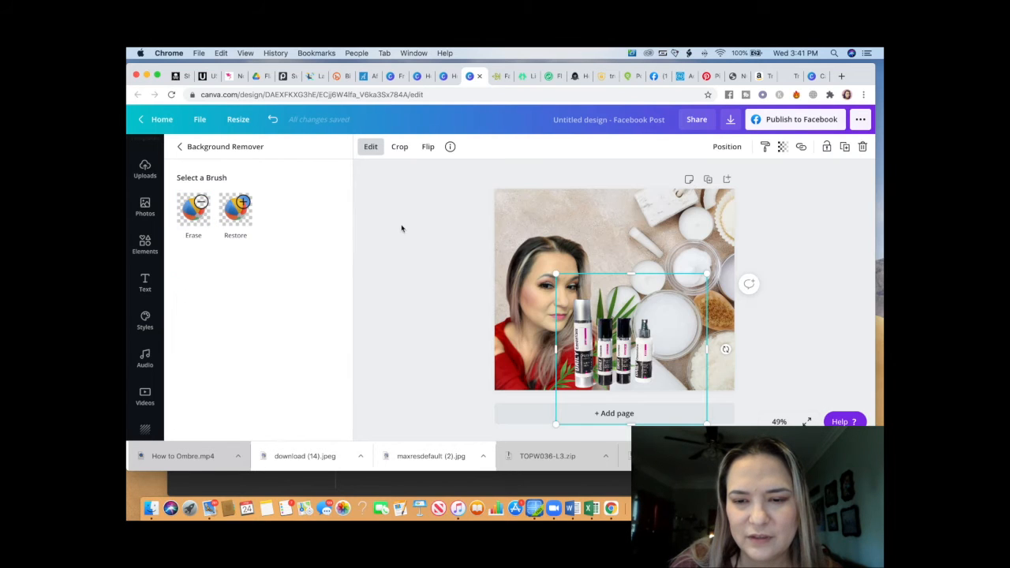
drag(632, 358, 639, 360)
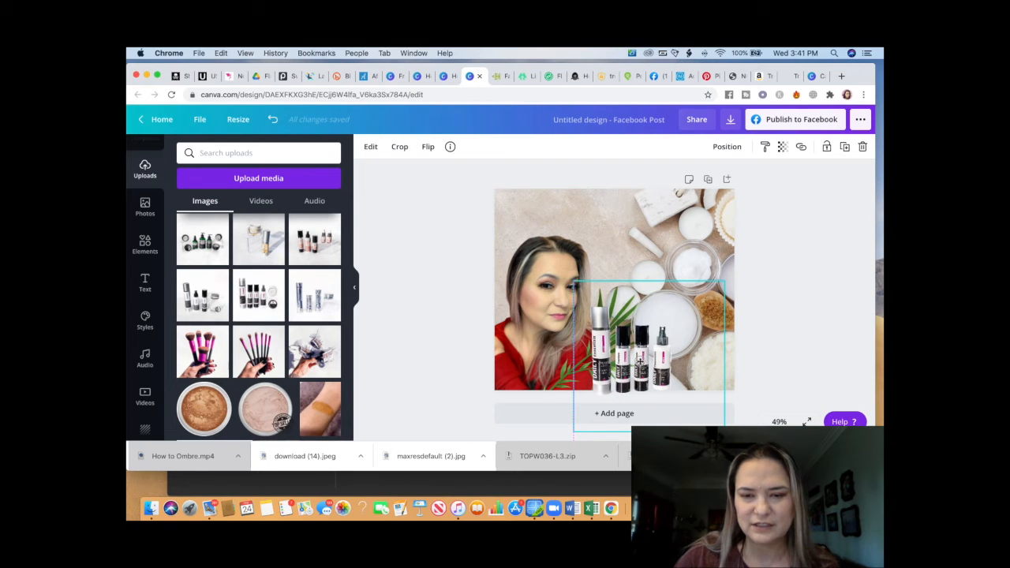
click(458, 270)
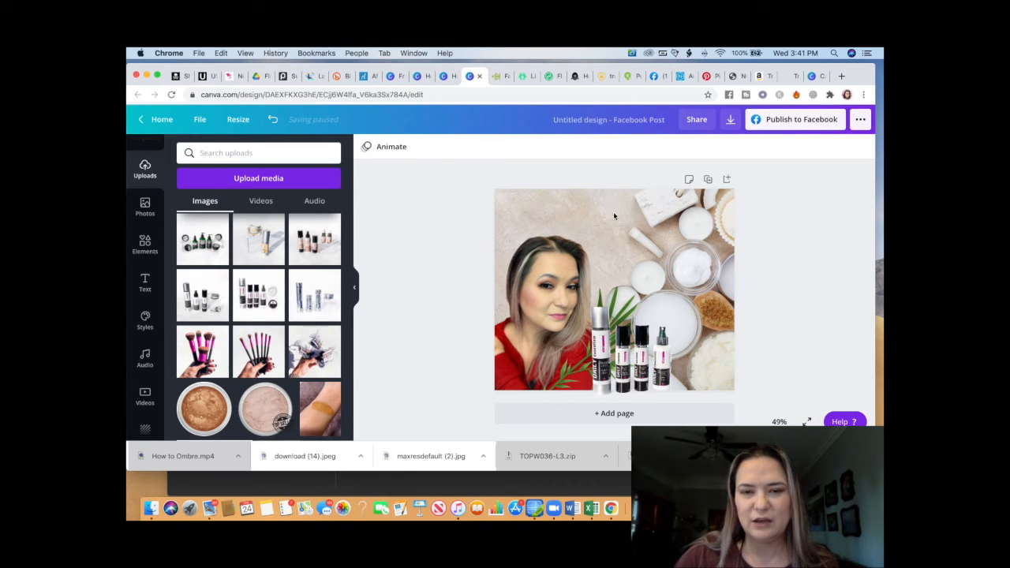
- Add the heading "Renew Your Skin" above the portrait, widened to fit on one line near the page's upper edge
click(145, 282)
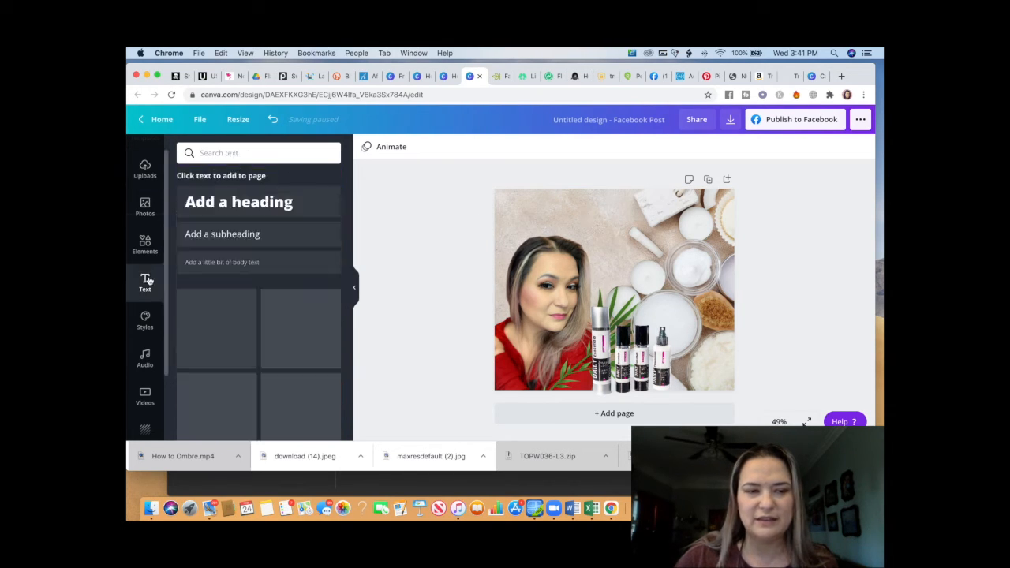
click(268, 210)
click(437, 255)
drag(623, 293, 583, 209)
double_click(583, 210)
text(Renew Your Skin)
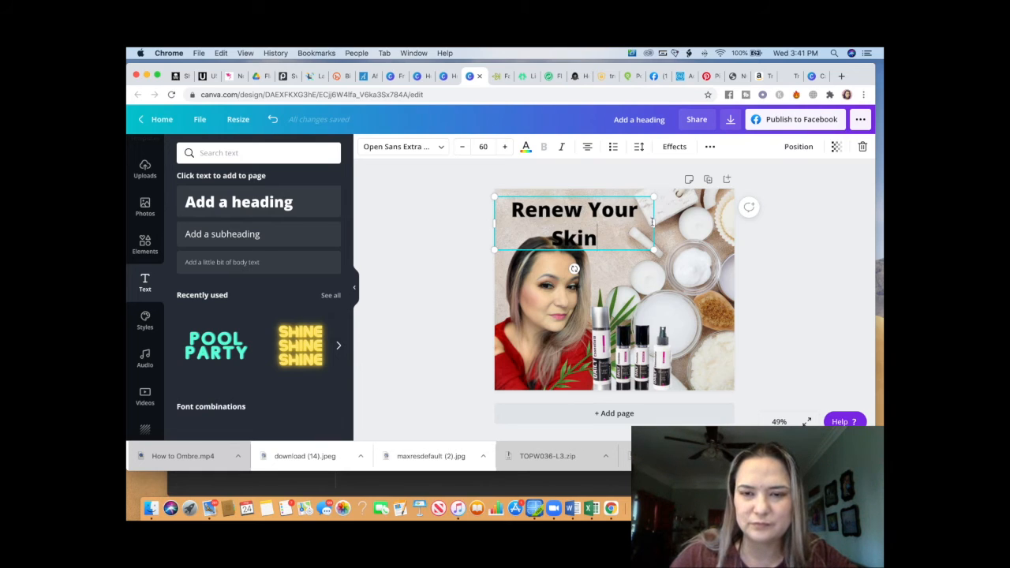
drag(653, 222, 675, 220)
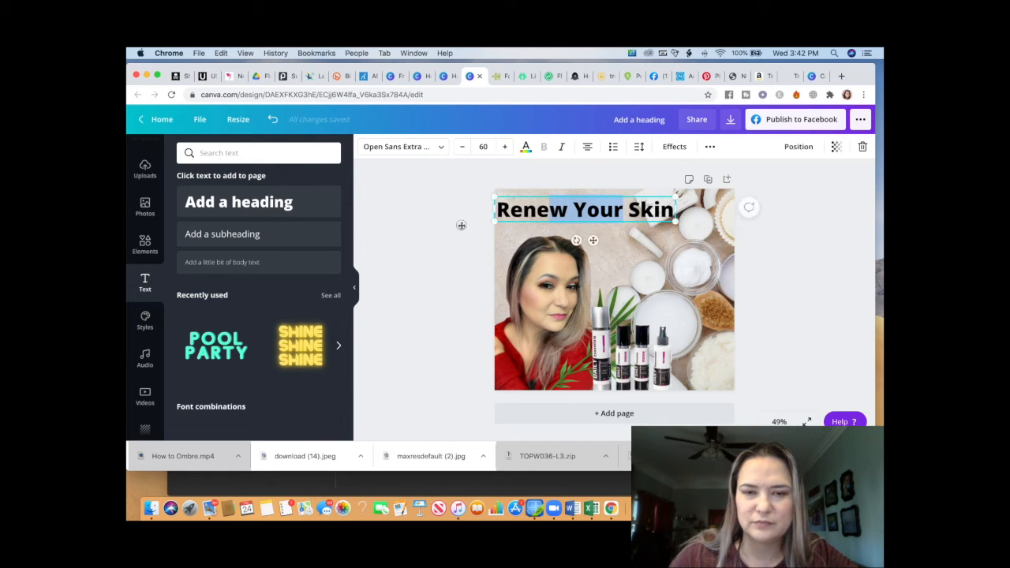
click(461, 225)
drag(543, 213, 544, 219)
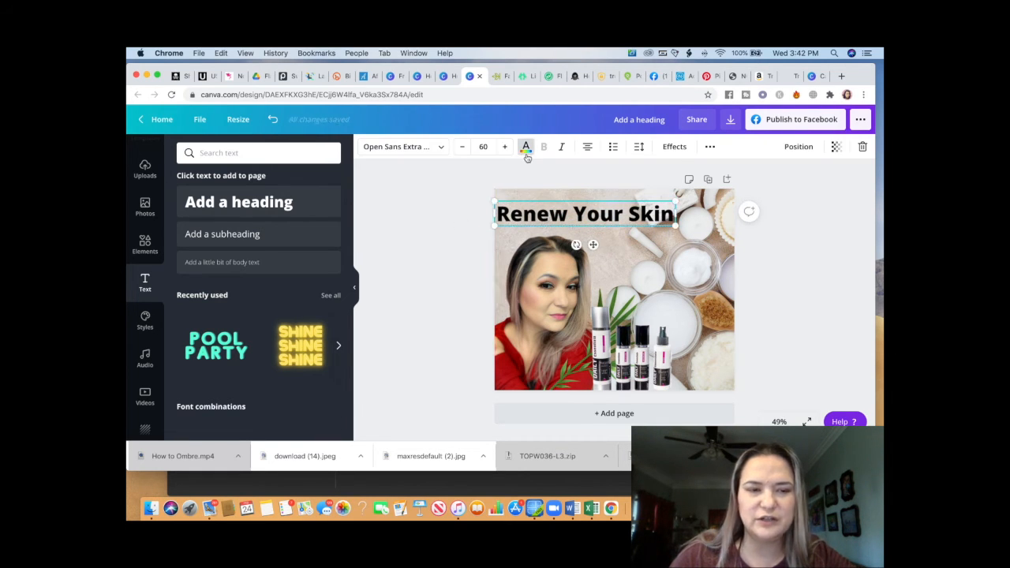
- Try the turquoise and light pink brand colors on the heading and settle on the magenta brand color
click(526, 149)
click(215, 308)
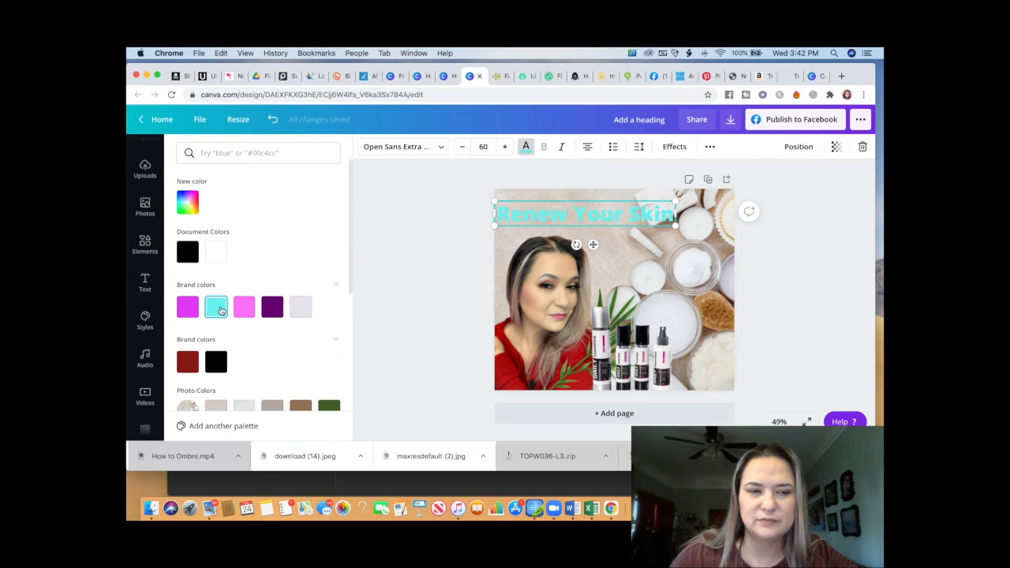
click(244, 307)
click(188, 307)
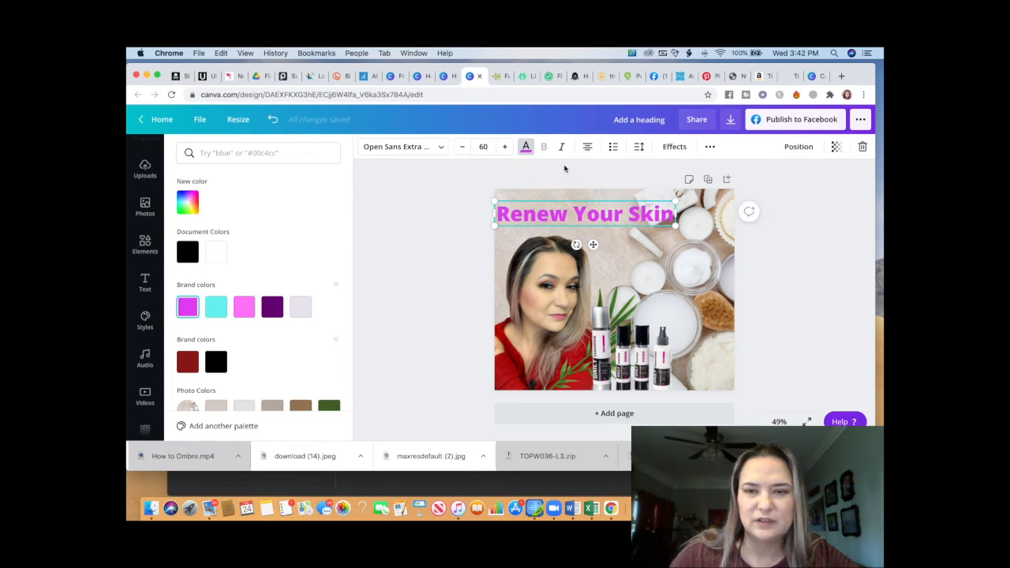
- Apply the Lift text effect to the heading with an intensity of about 74
click(669, 149)
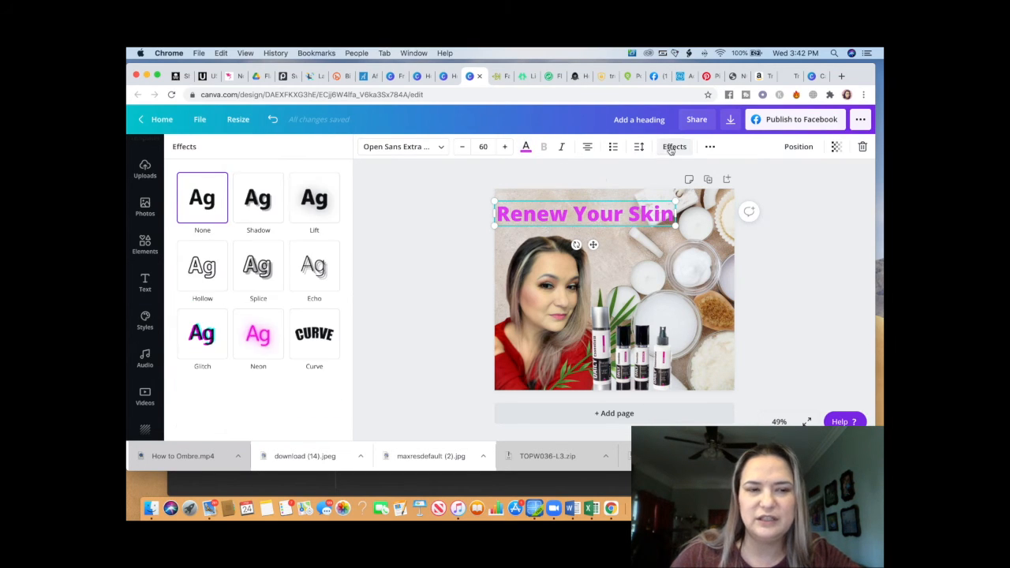
click(315, 206)
drag(261, 263, 304, 264)
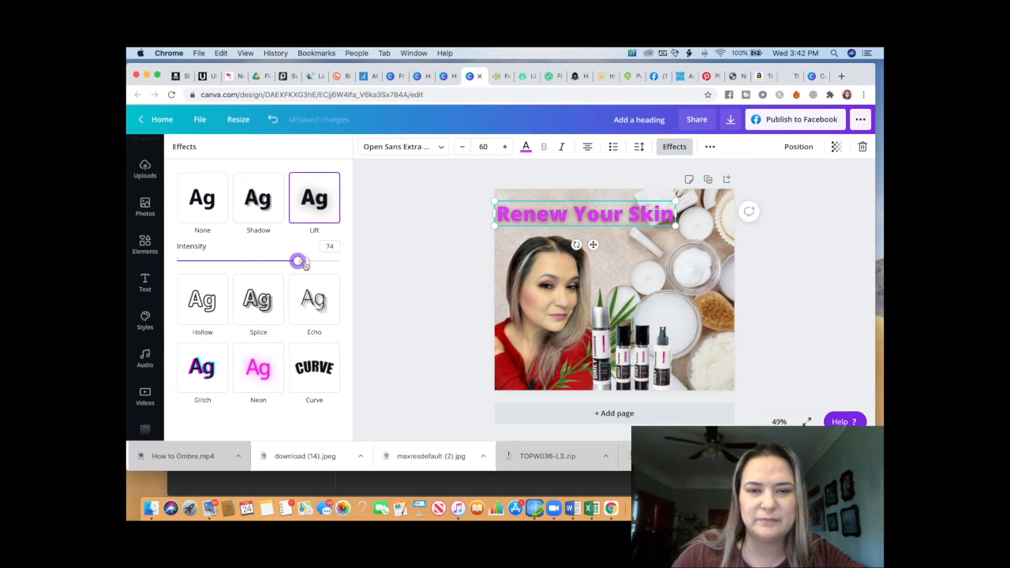
- Switch the heading's text effect to Glitch and move the heading slightly up and inward from the page edge
click(201, 384)
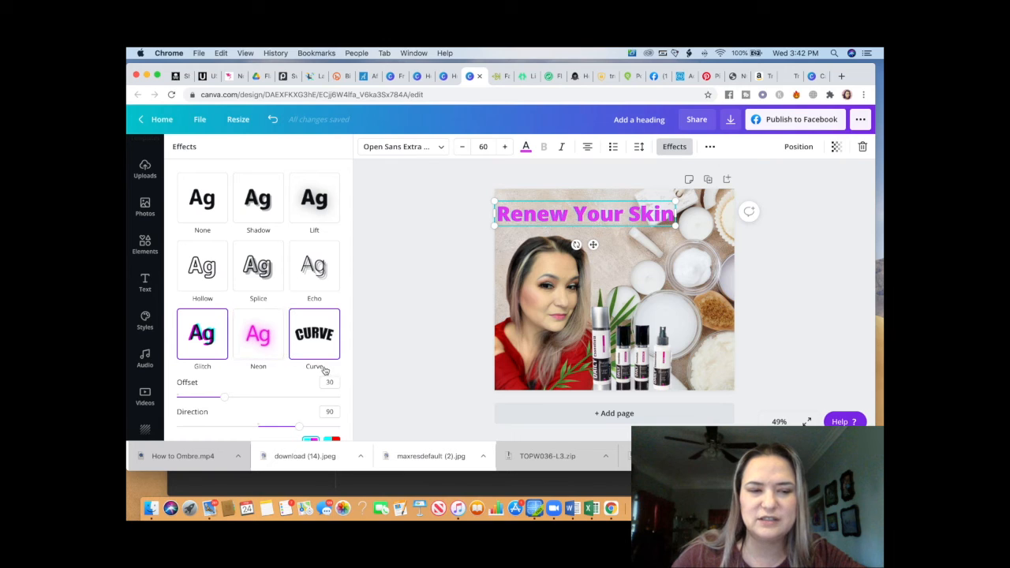
click(438, 298)
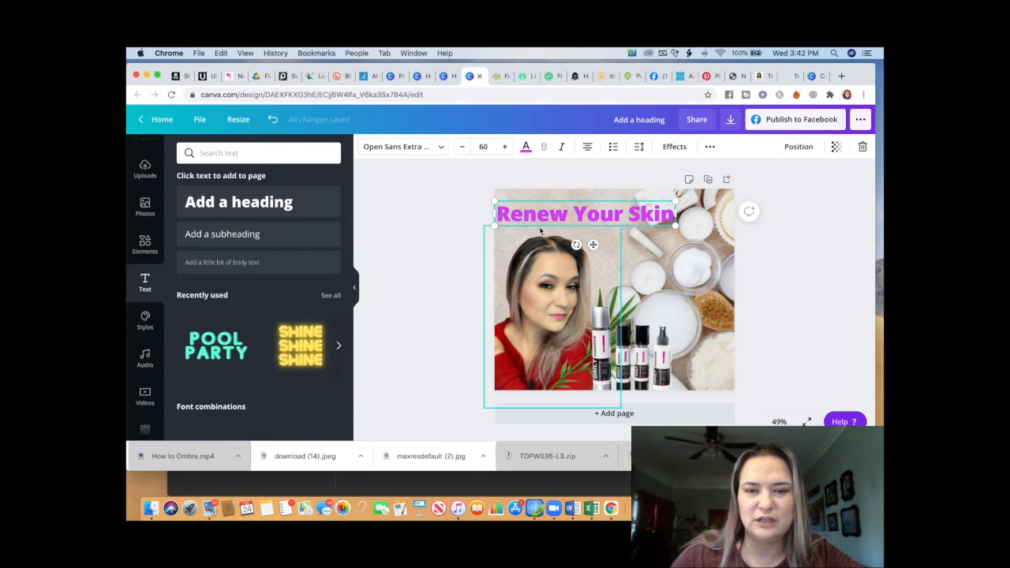
drag(555, 220, 582, 204)
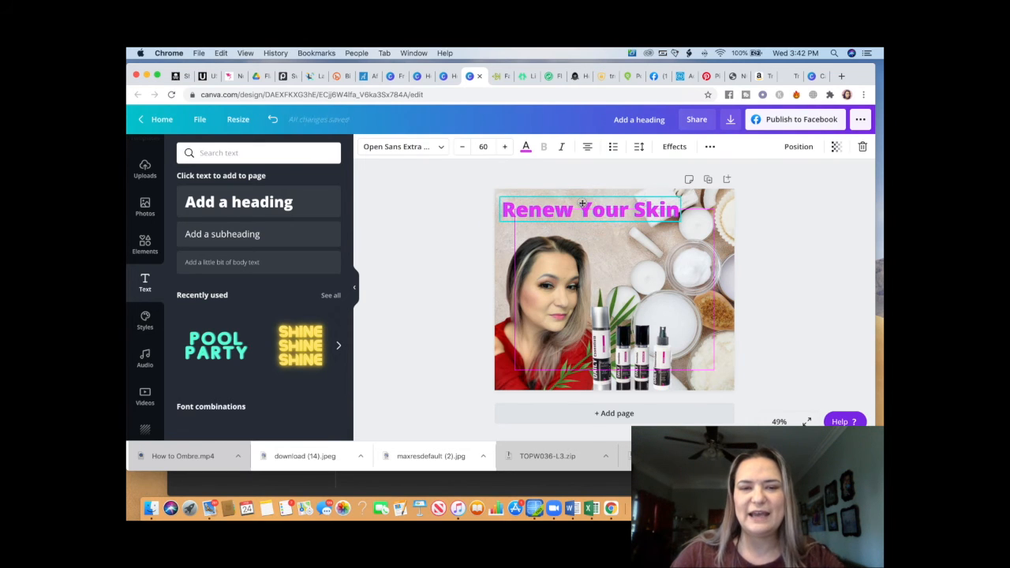
click(454, 245)
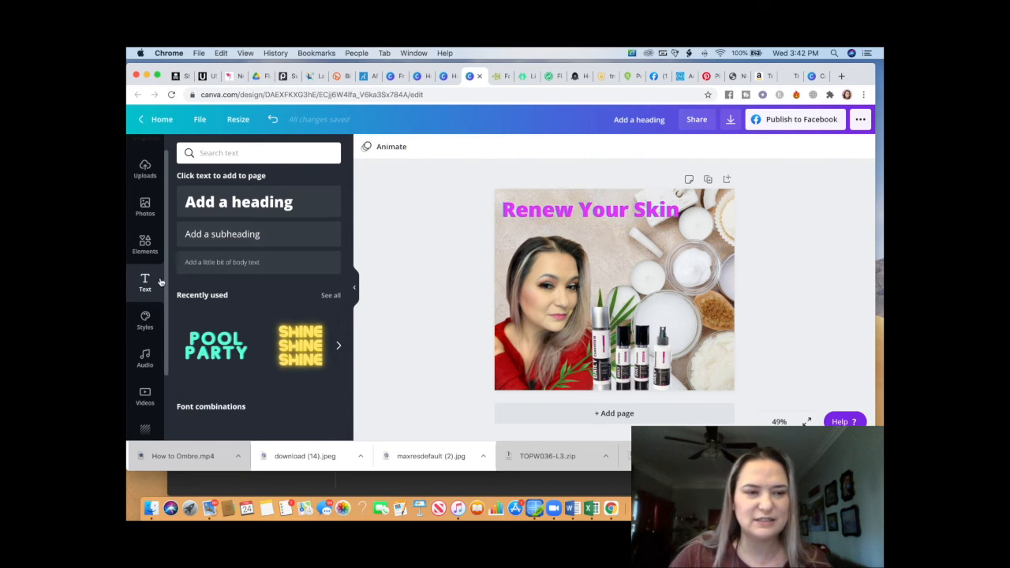
- Search the elements for "spa" and filter the results to animated graphics
click(146, 246)
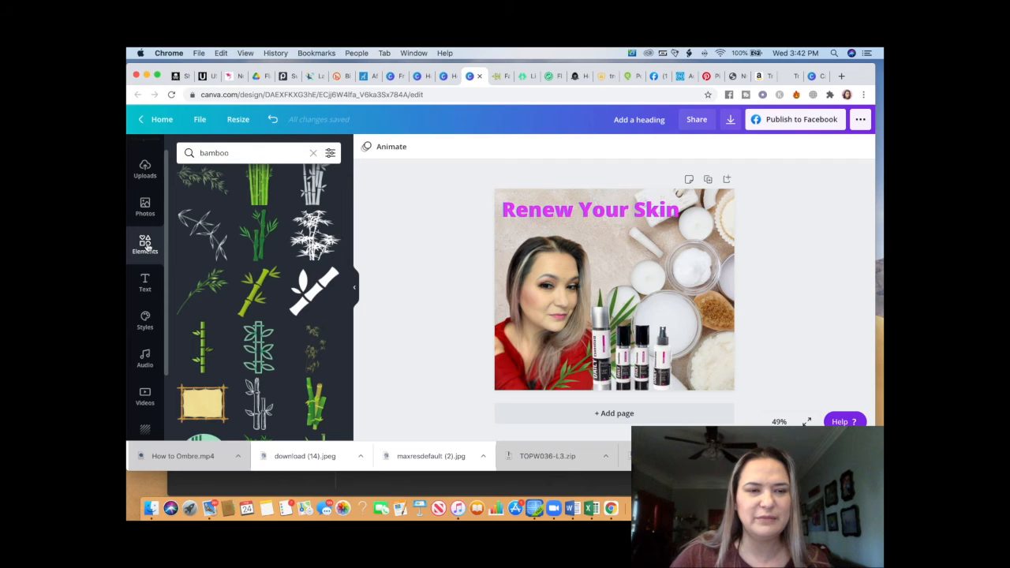
click(273, 155)
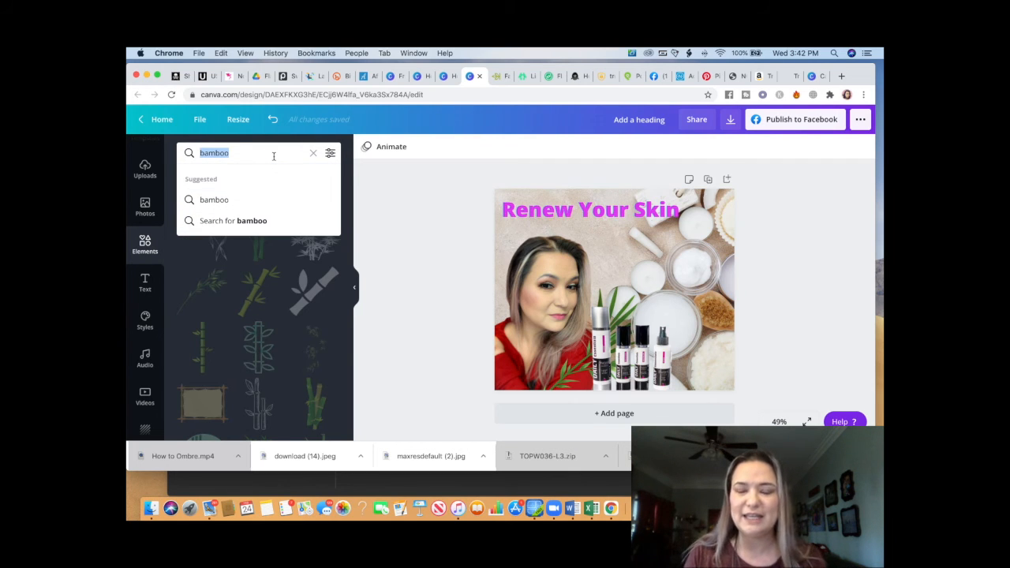
text(spa)
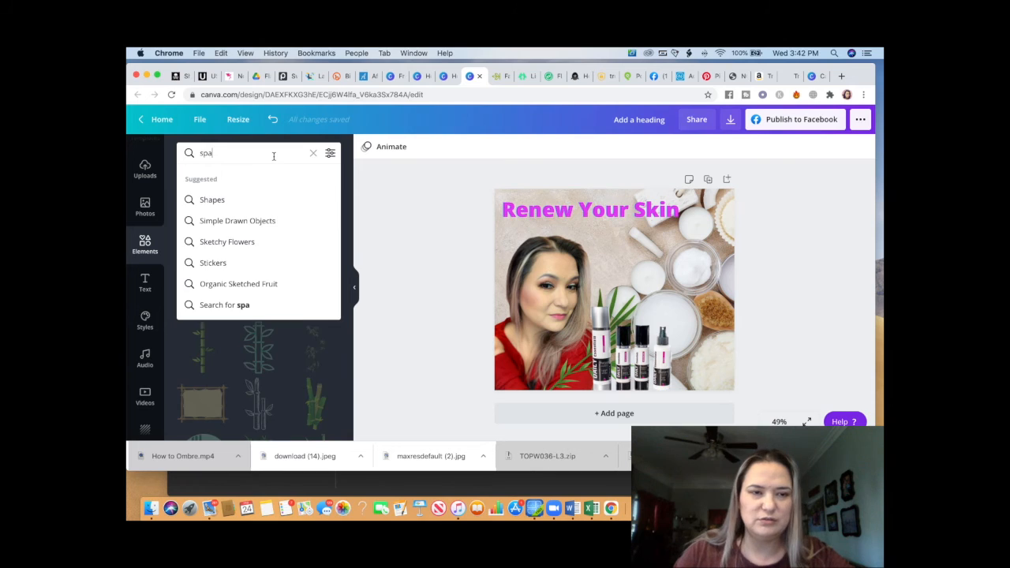
key(Return)
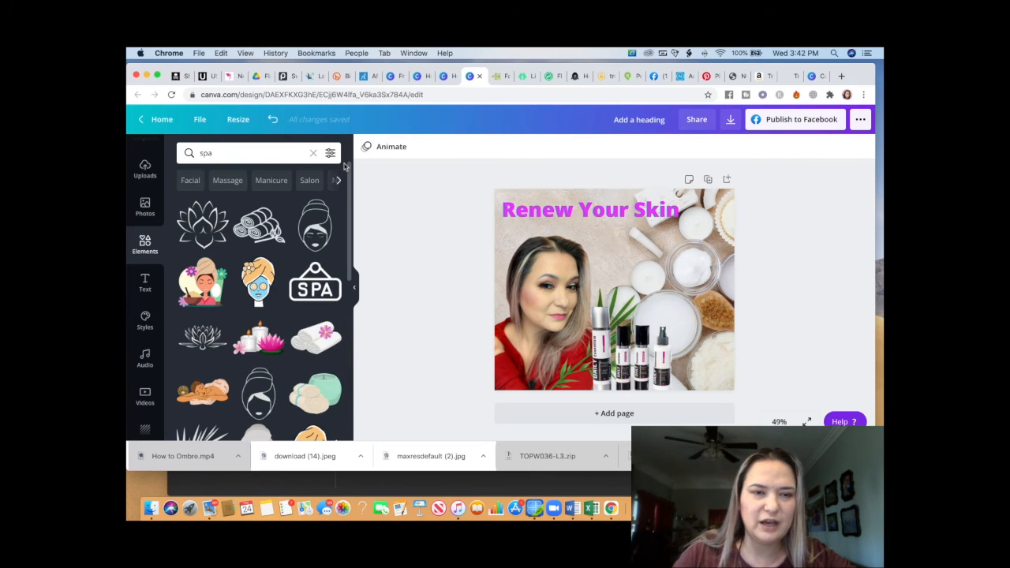
click(330, 153)
click(298, 272)
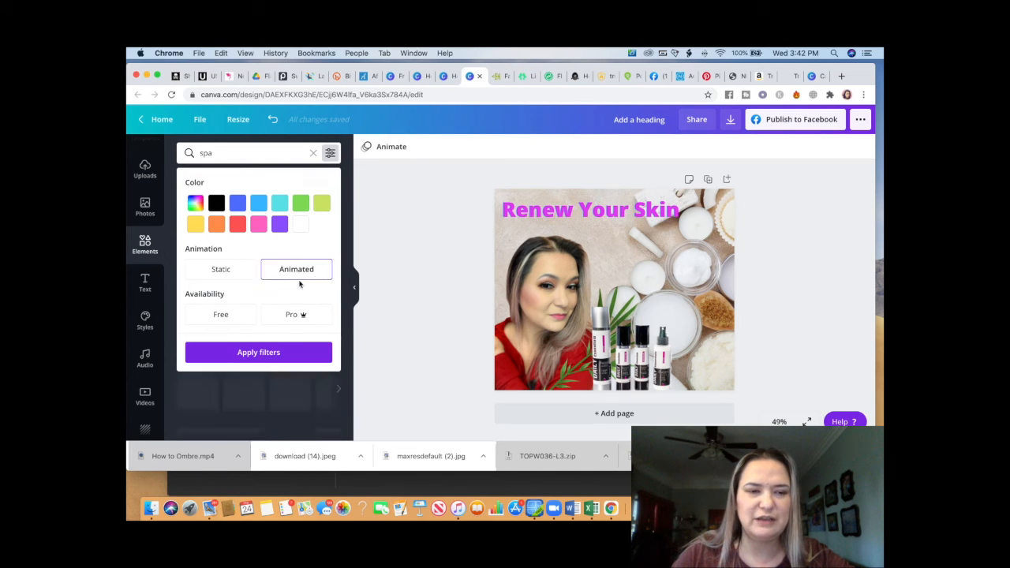
click(286, 361)
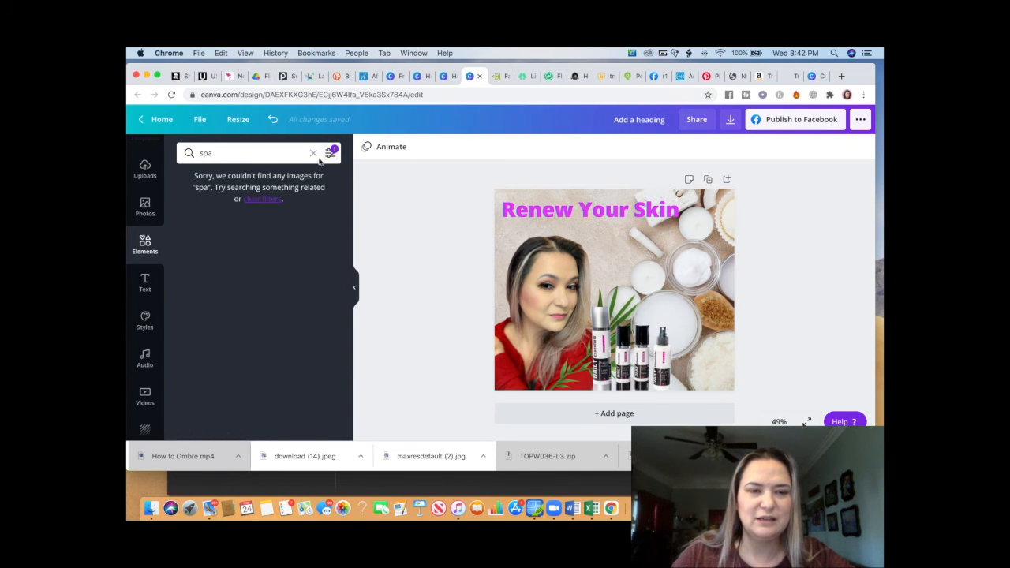
- Search the animated elements for "love" and add the color-changing heart to the page
click(291, 153)
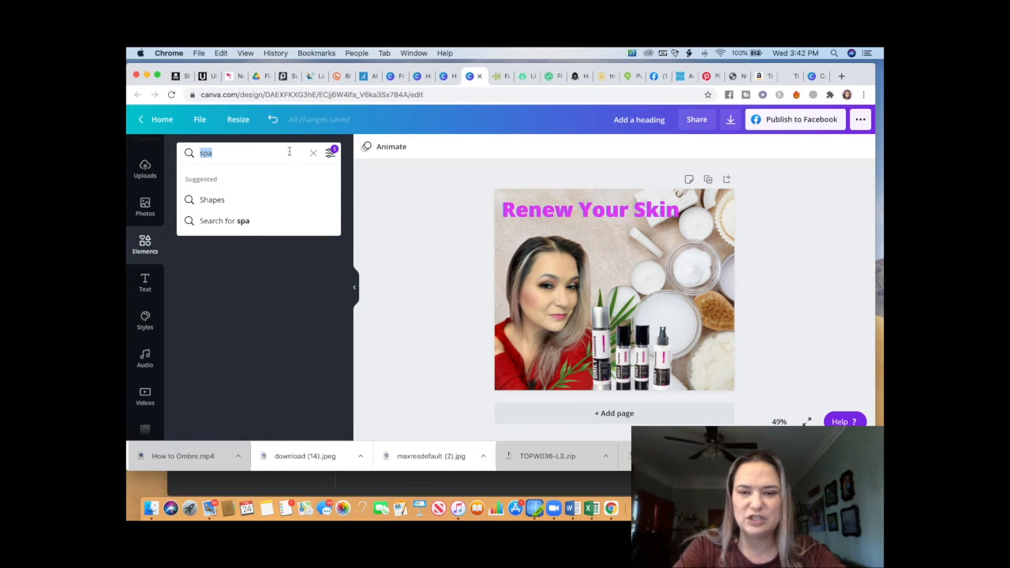
text(love)
key(Return)
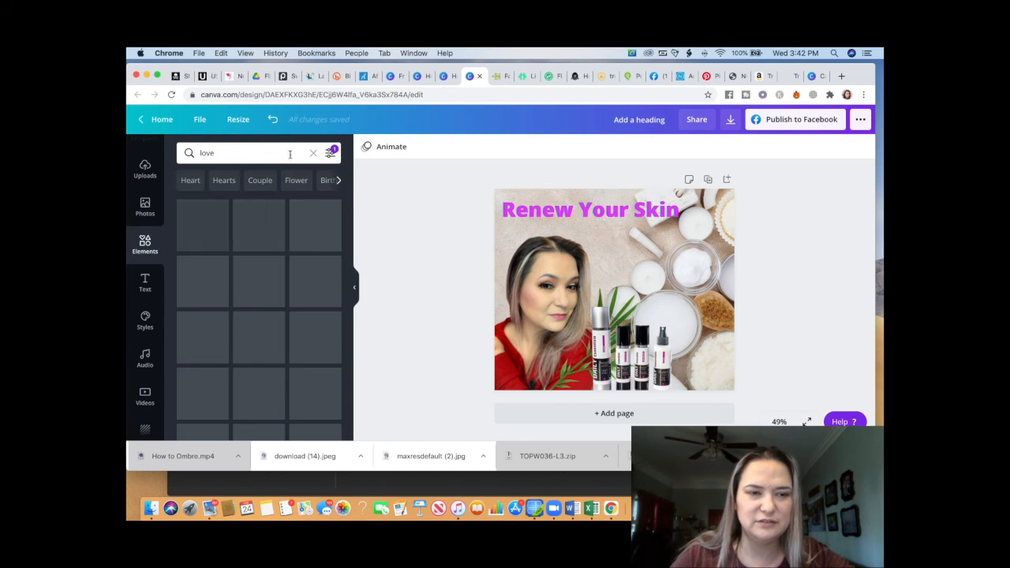
scroll(324, 291, down, 2)
click(325, 290)
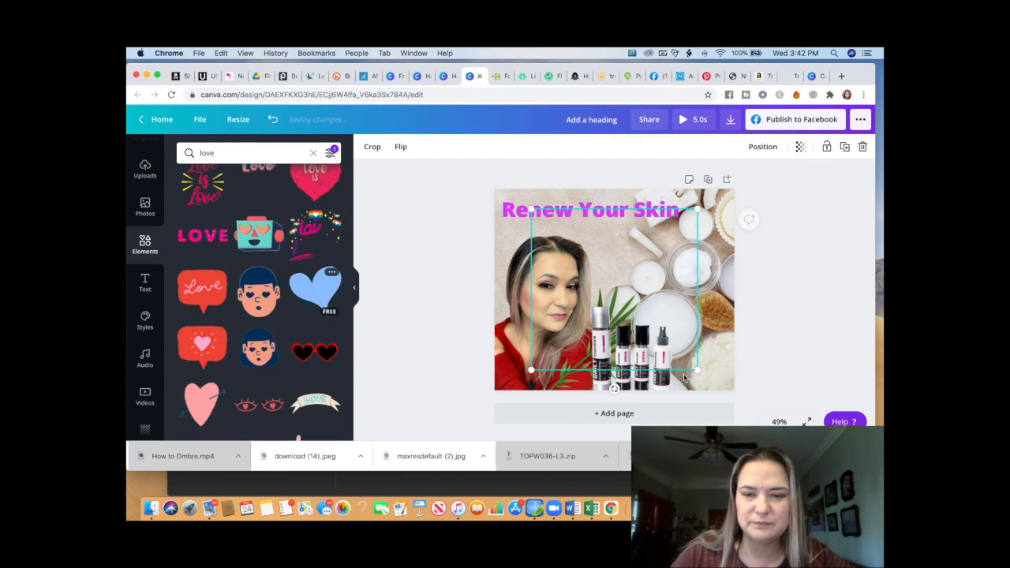
- Shrink and tilt the heart, place it beside the spray bottle and send it backward behind the products
drag(697, 369, 645, 403)
click(759, 147)
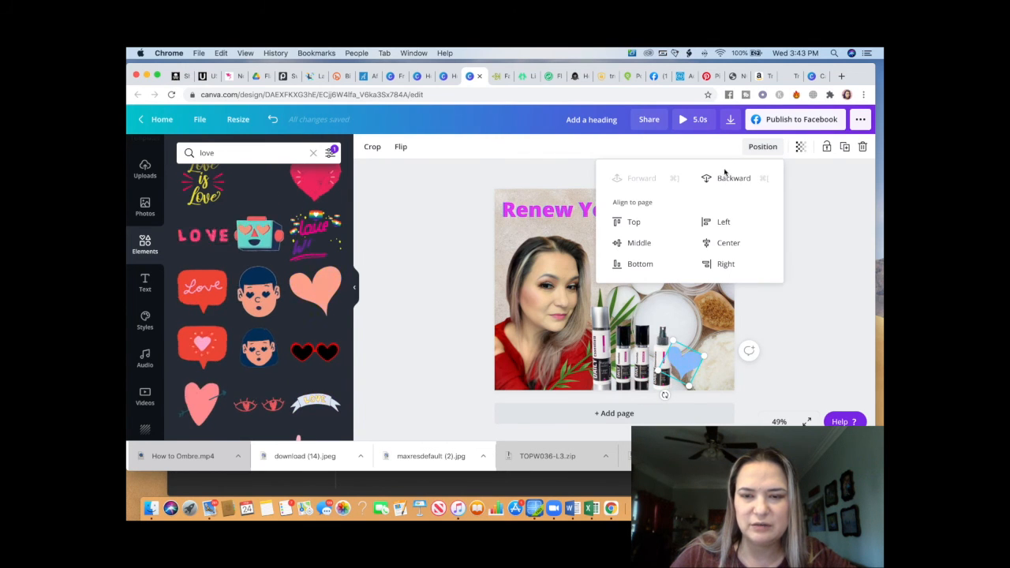
click(724, 179)
click(806, 374)
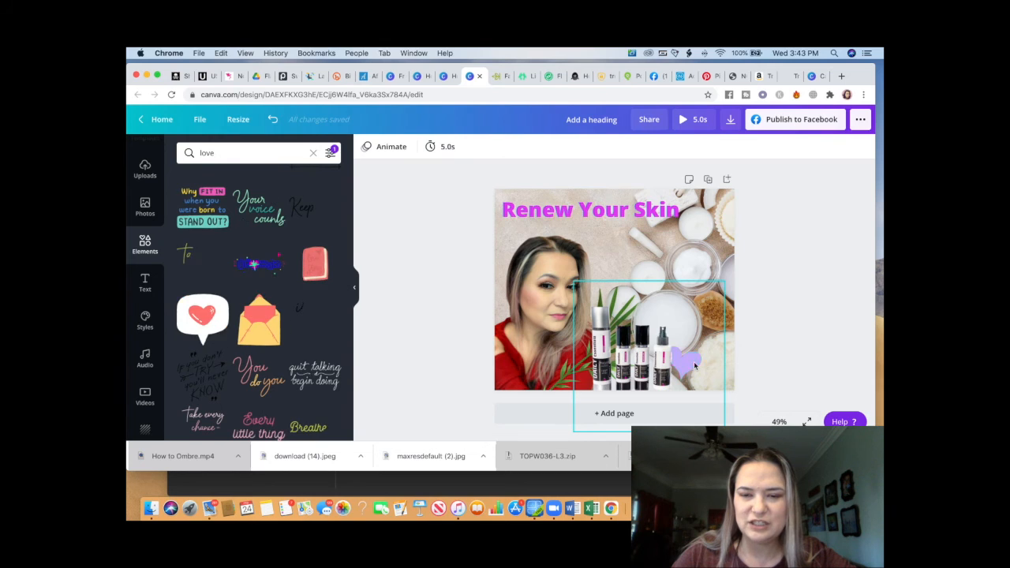
- Crop the empty area beside the spray bottle from the product image, narrowing its frame to about 401 wide
click(686, 362)
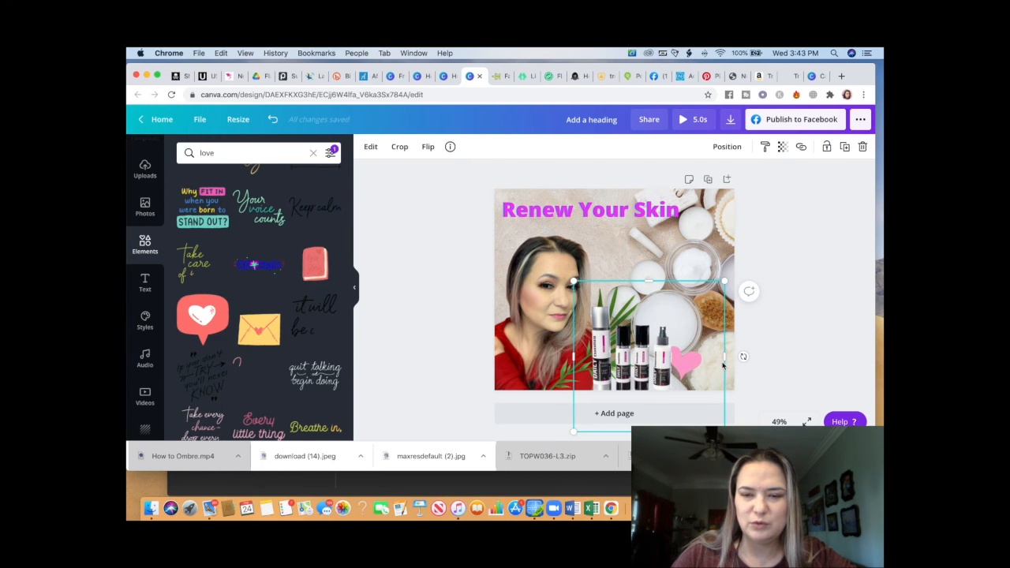
drag(675, 360, 675, 360)
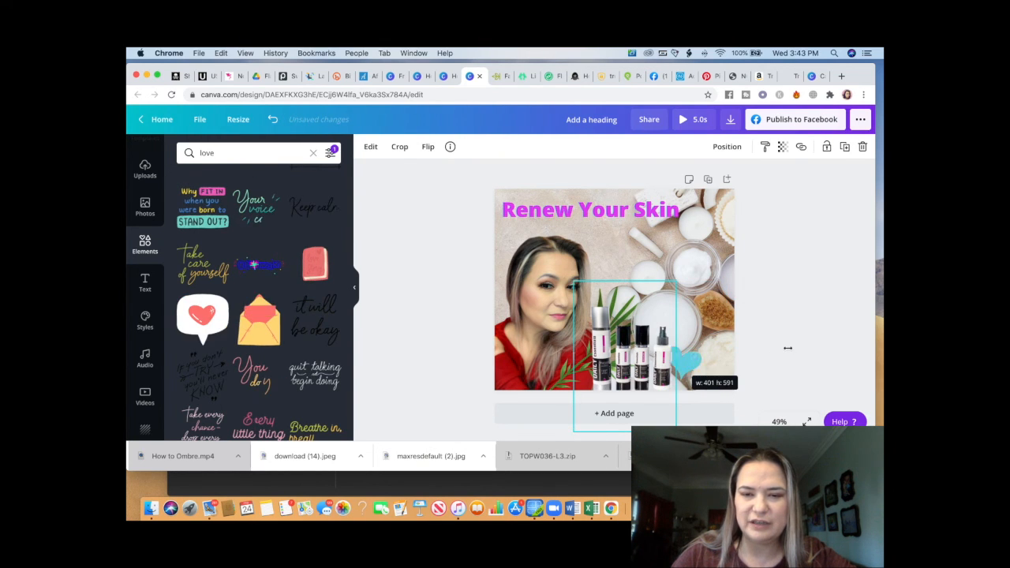
drag(787, 348, 787, 348)
click(787, 347)
- Place a tilted copy of the heart beside the portrait's hair under the heading and send it backward behind the portrait
click(694, 368)
drag(694, 368, 495, 244)
drag(493, 281, 520, 281)
click(762, 146)
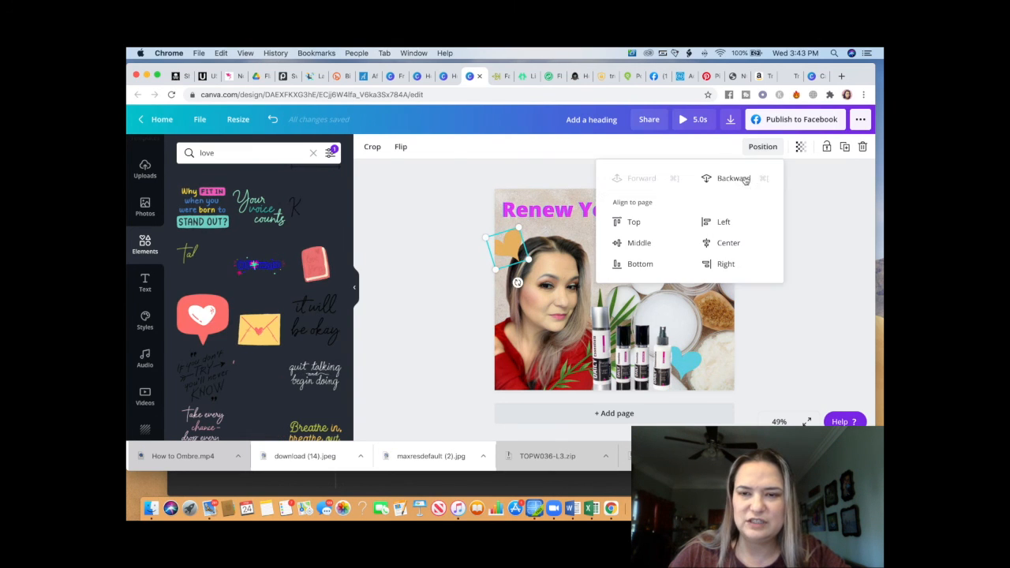
click(792, 334)
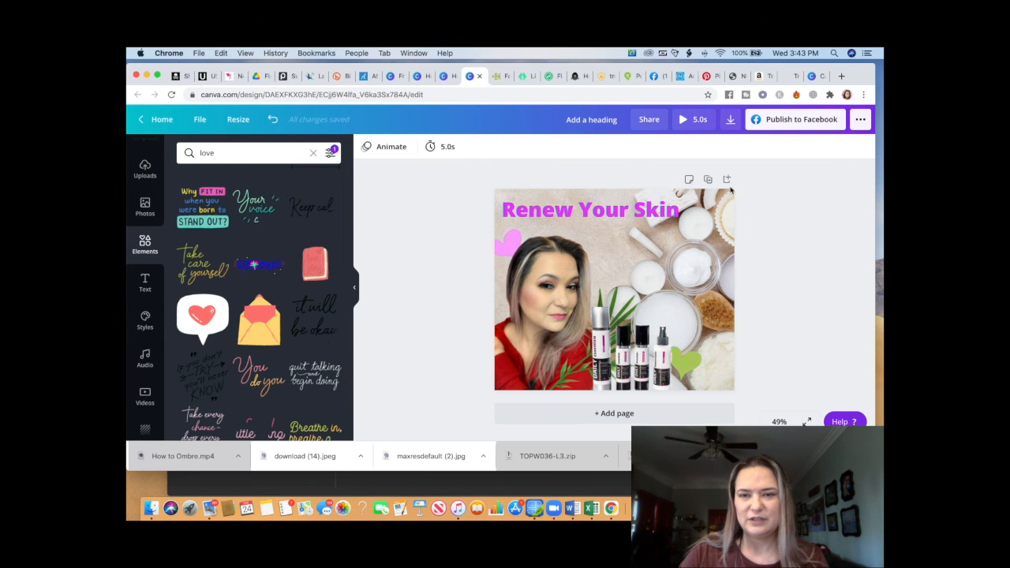
- Play a preview of the animated post
click(682, 124)
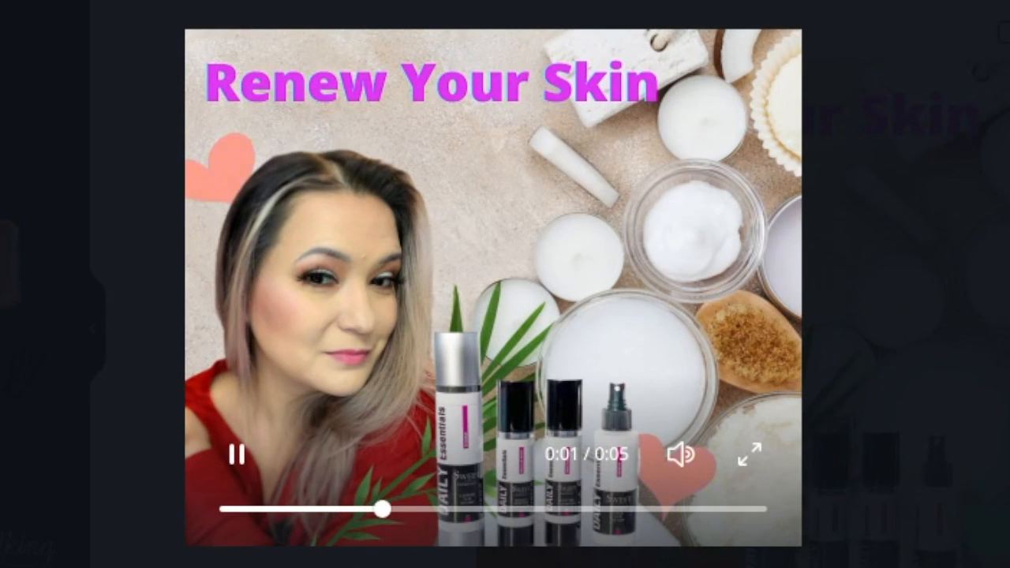